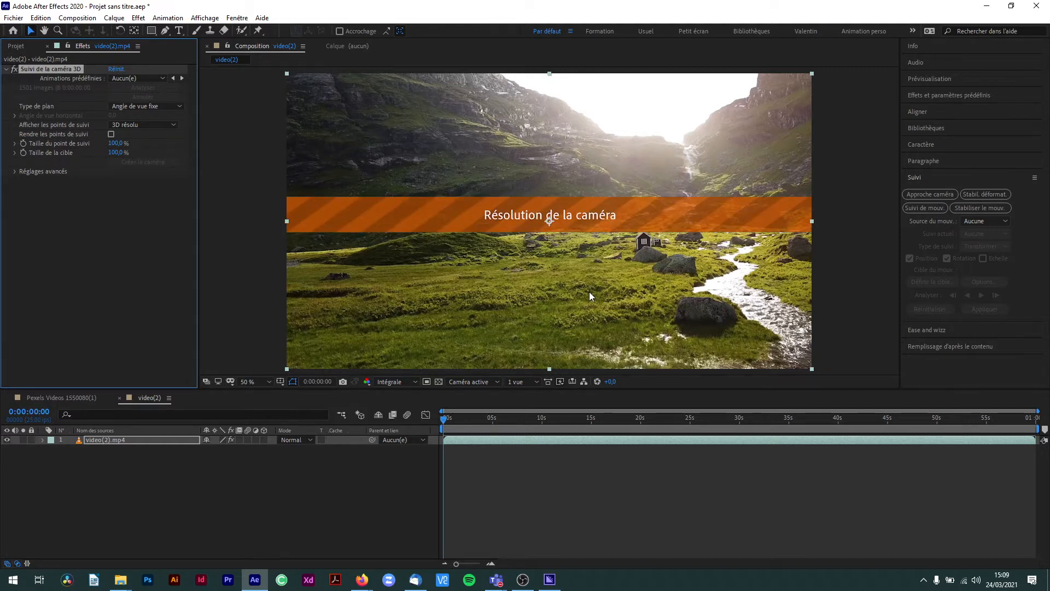
Review the already tracked boat, text and icon in the Pexels Videos 1550080(1) composition by scrubbing back to 0;00;08;19
click(64, 398)
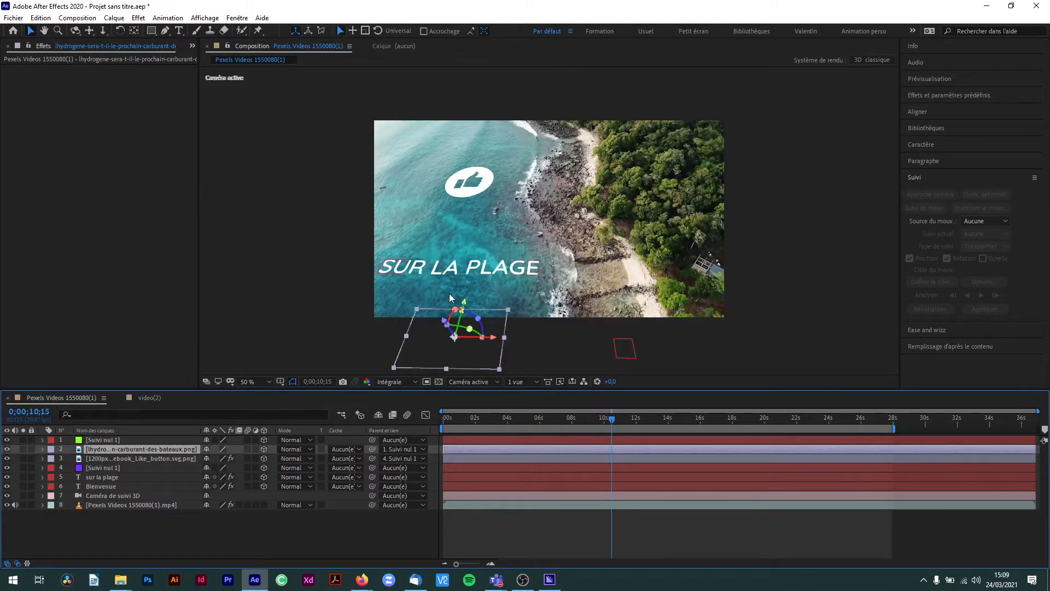
mouse_move(602, 420)
mouse_down()
mouse_move(470, 419)
mouse_move(583, 428)
mouse_up()
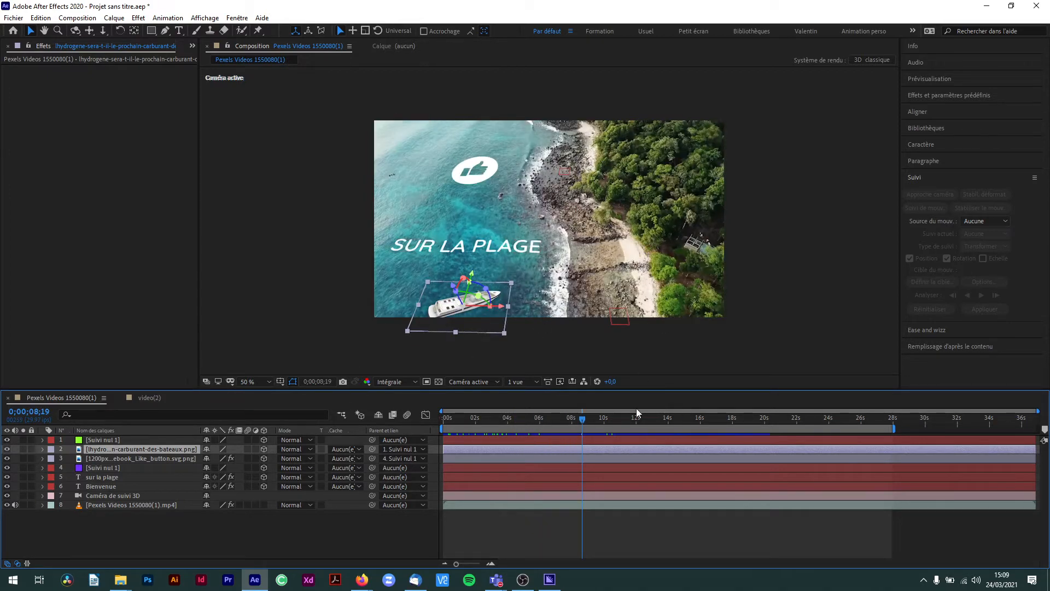
Return to the video(2) composition and set the 3D camera tracker's shot type to Zoom variable
click(148, 397)
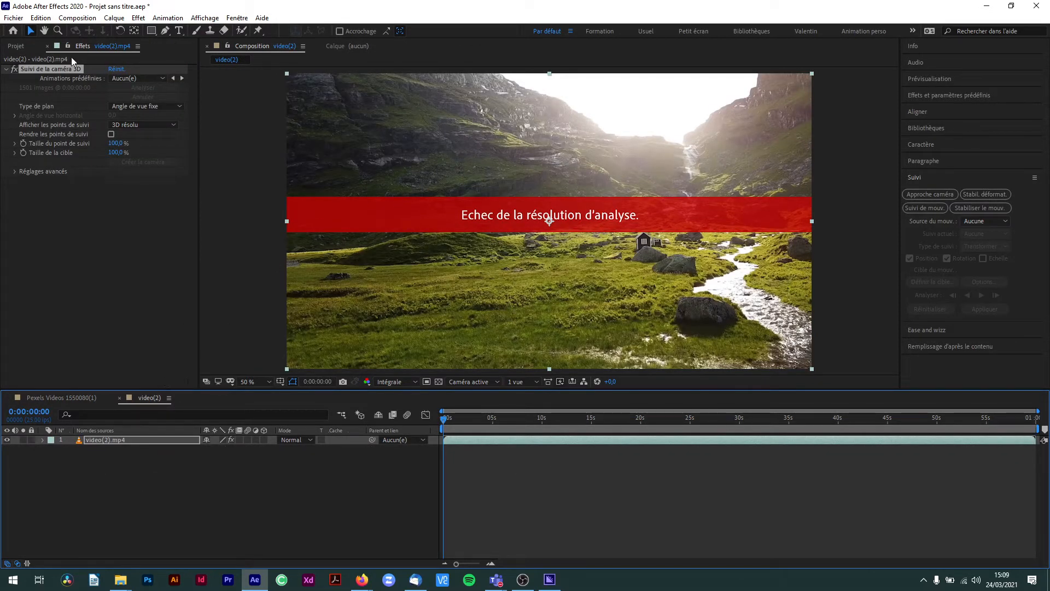
click(138, 106)
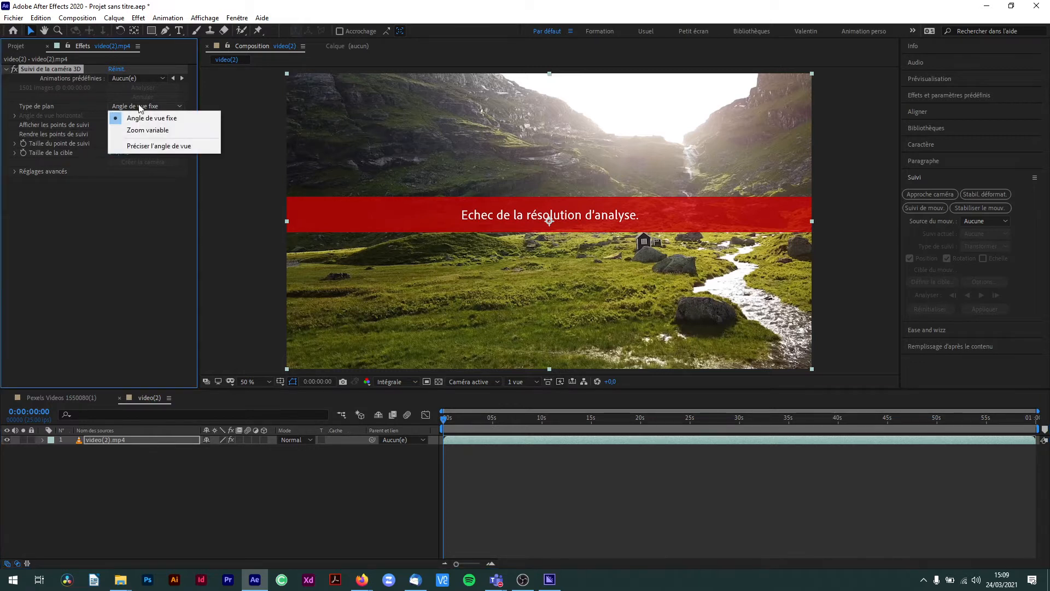
click(144, 128)
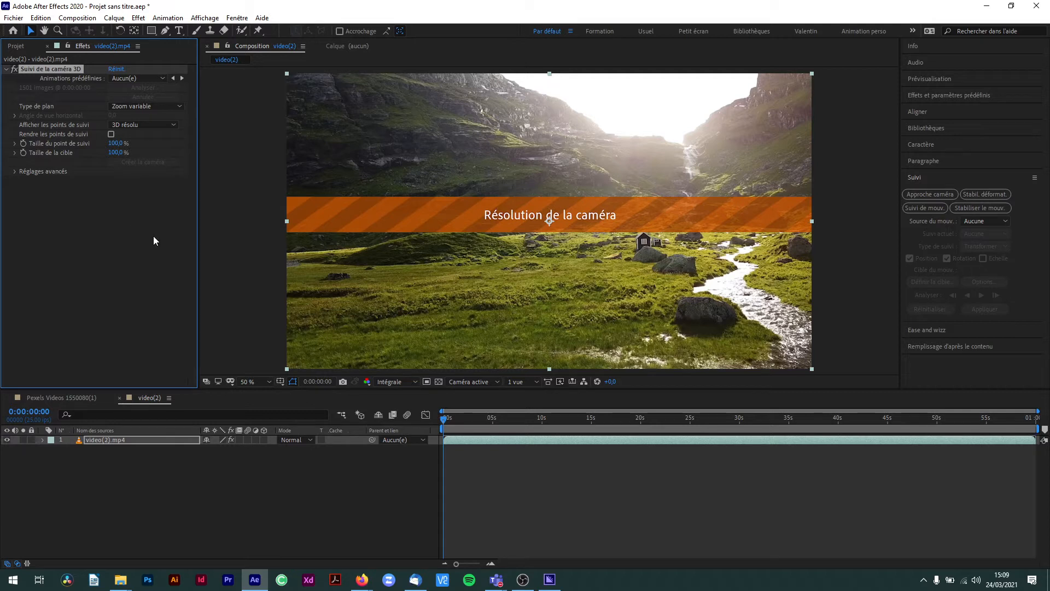
Switch to Firefox, skim the start of the YouTube tutorial on 3D motion tracking with text, and move the browser out of the way
mouse_move(360, 579)
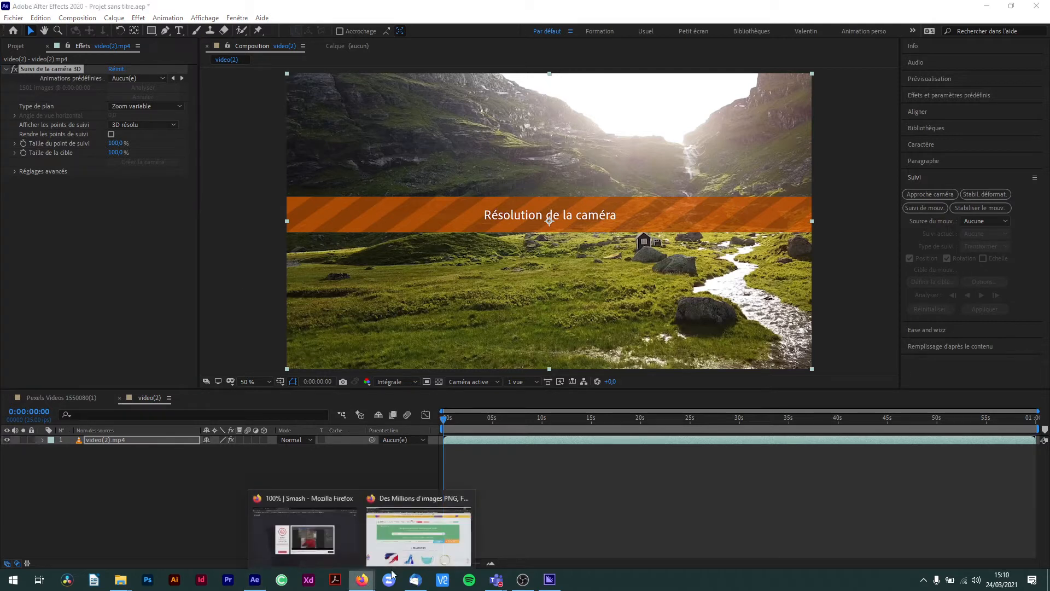
click(343, 521)
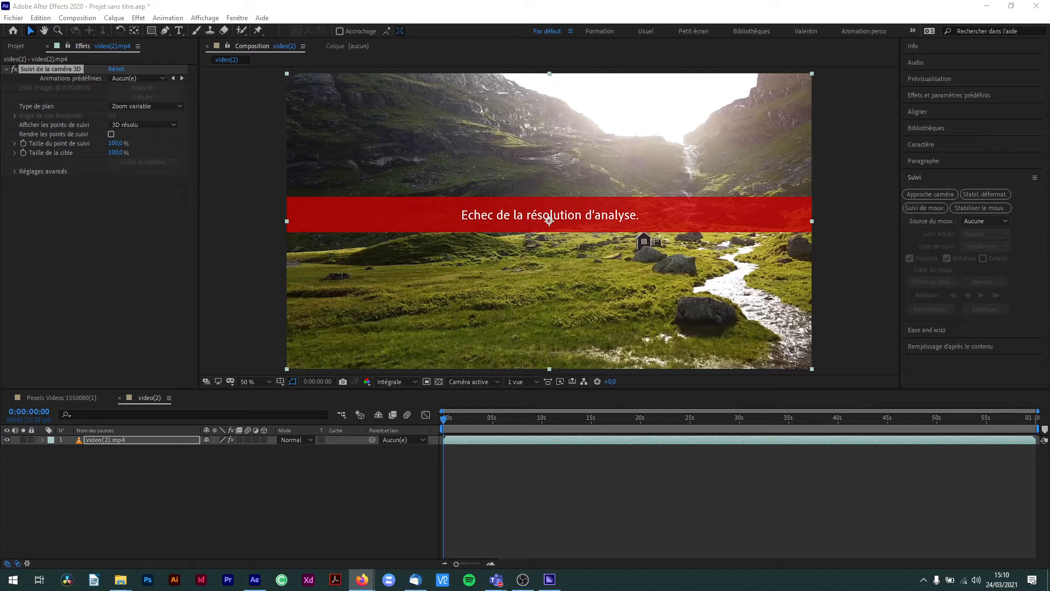
key(super+shift+Left)
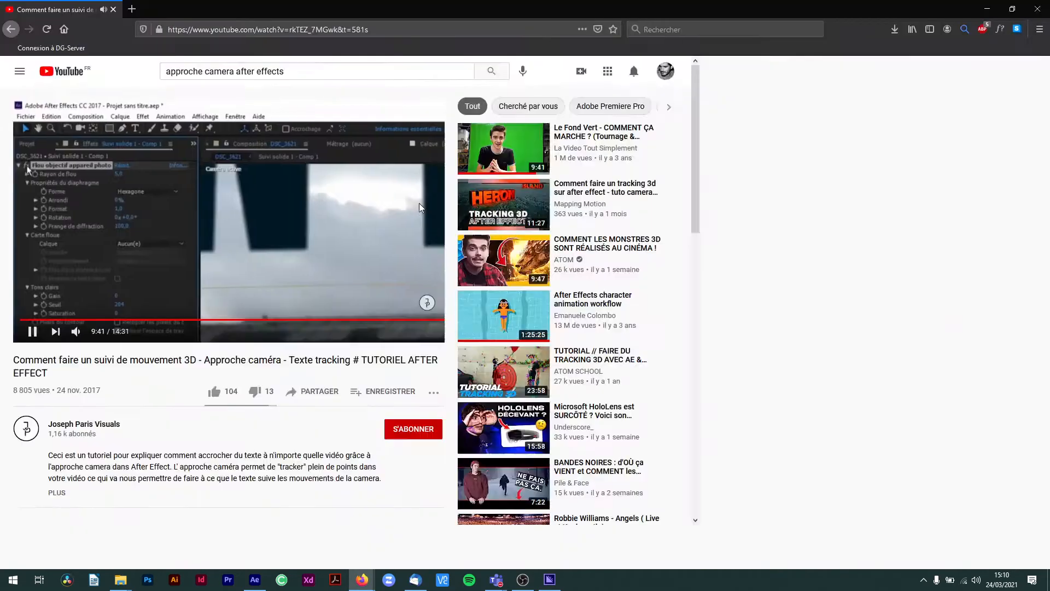
click(474, 470)
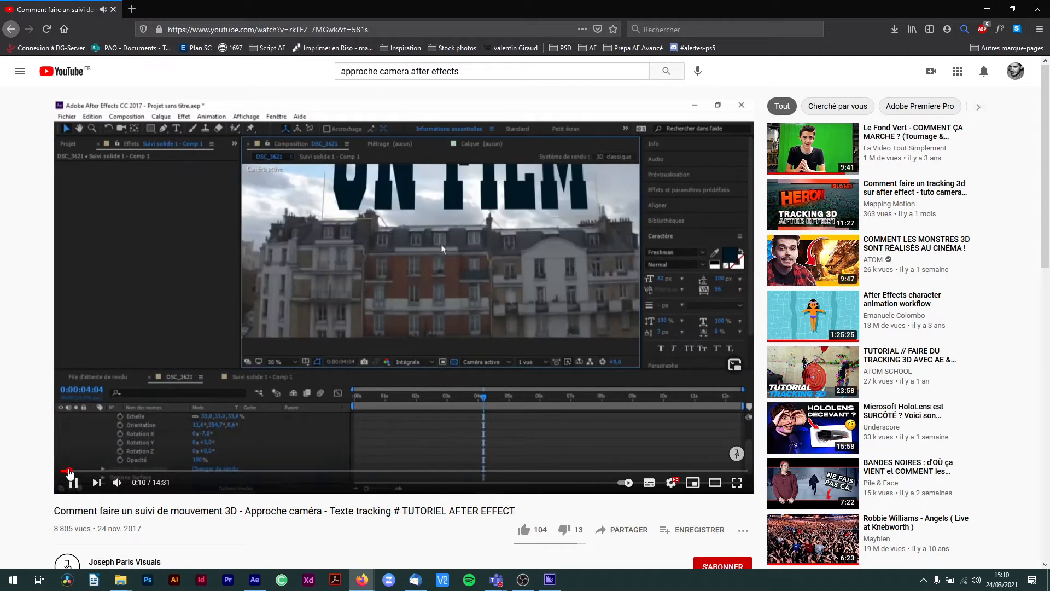
click(69, 470)
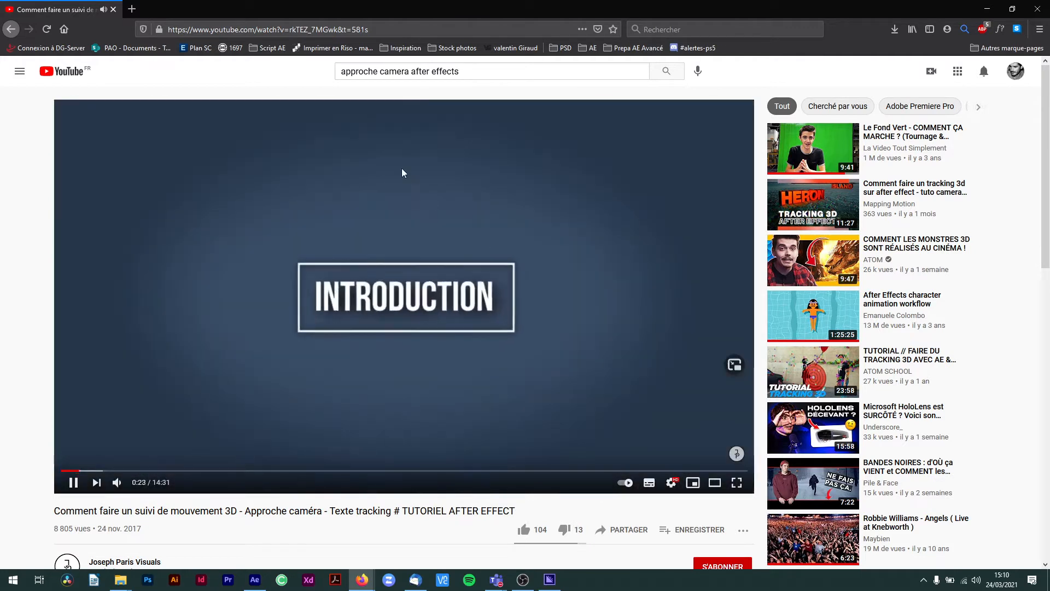
click(11, 29)
drag(242, 14, 1049, 156)
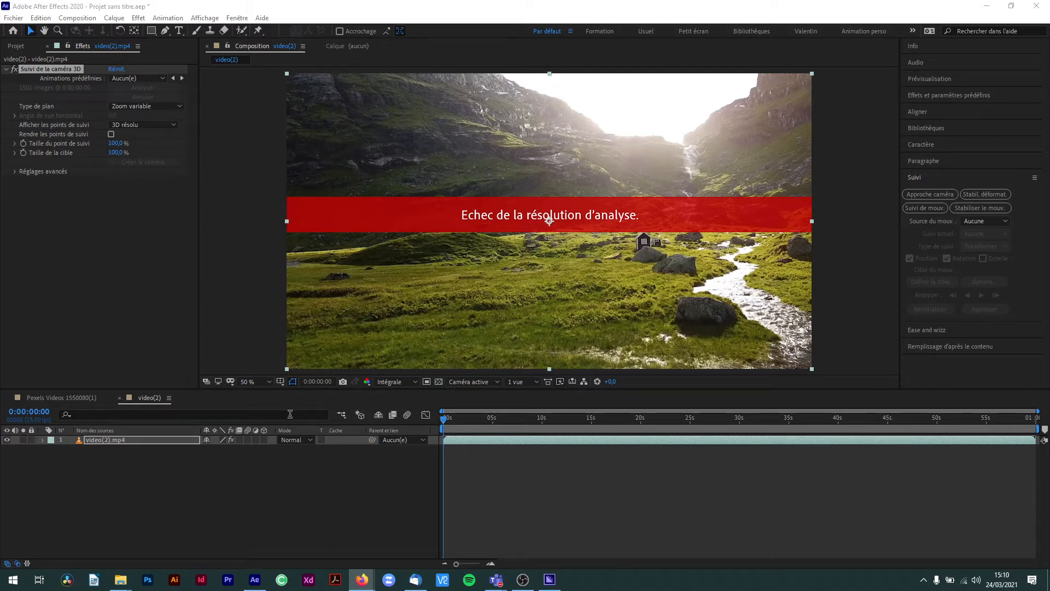
click(121, 145)
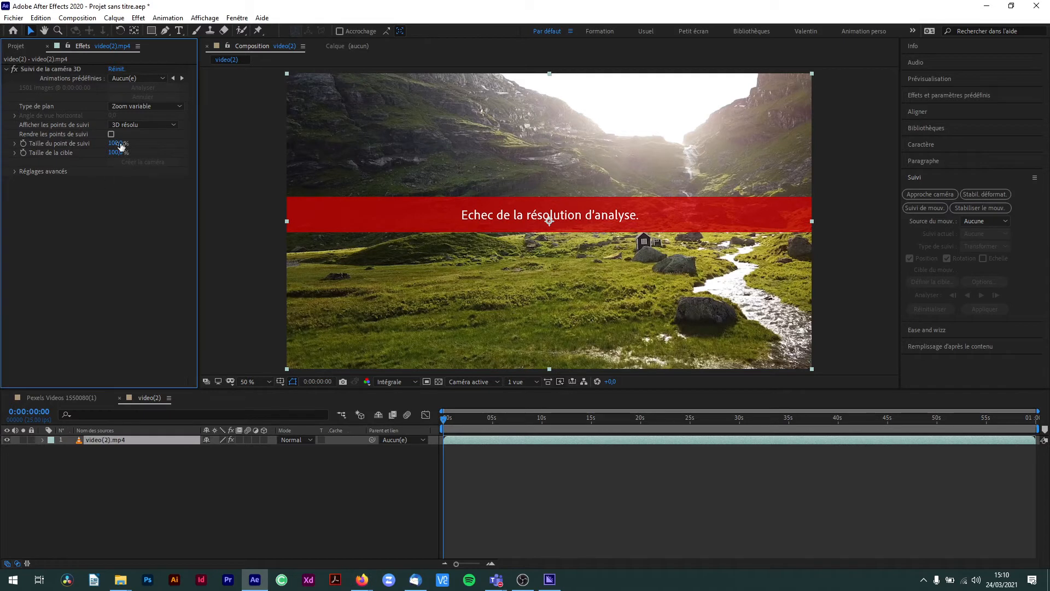
click(135, 107)
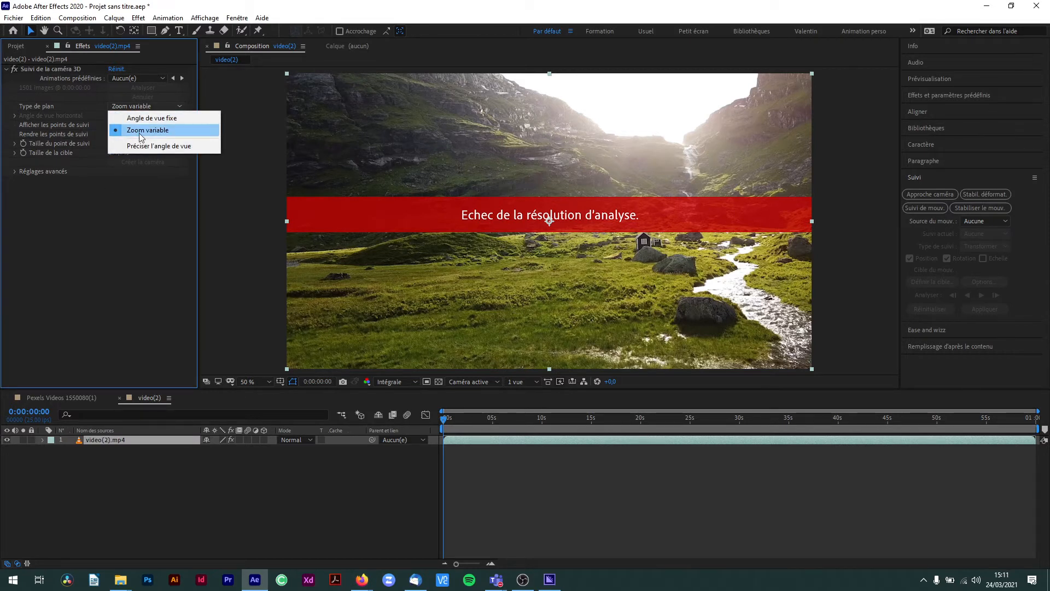
click(125, 194)
click(135, 125)
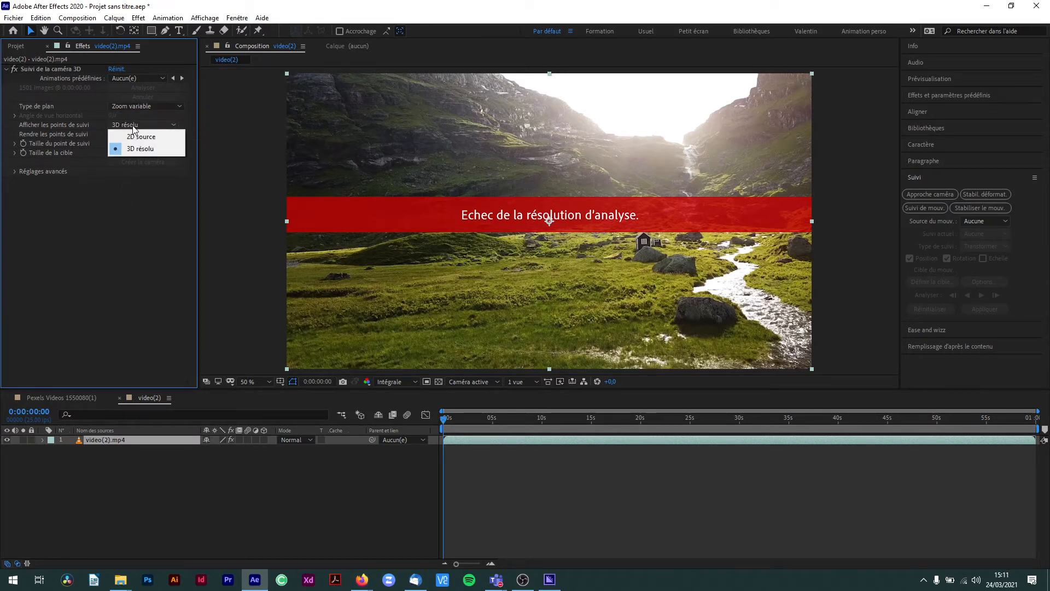
click(136, 176)
Try the Standard solve method in the 3D camera tracker's advanced settings
click(14, 172)
click(165, 184)
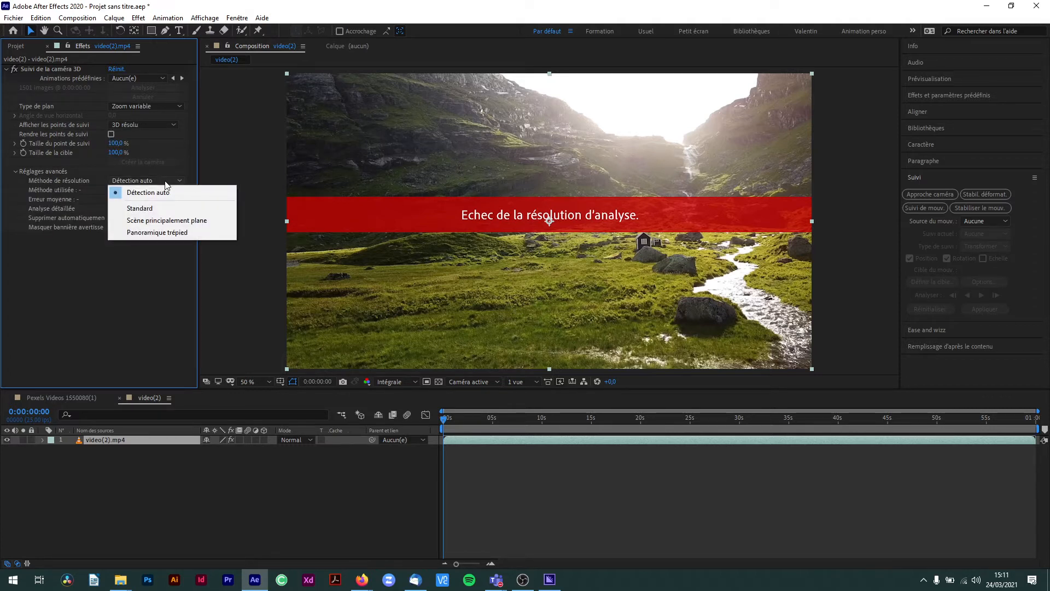
click(155, 210)
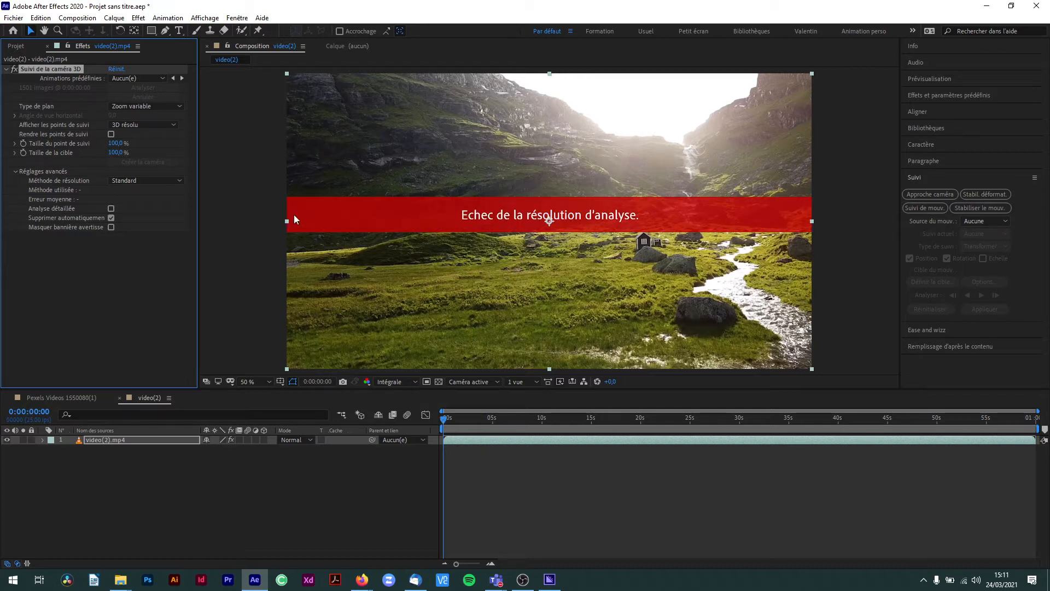
Shorten the video(2).mp4 layer and the work area to end at 0:00:10:02, and trim the composition to the work area
drag(447, 420, 542, 518)
drag(1034, 439, 542, 436)
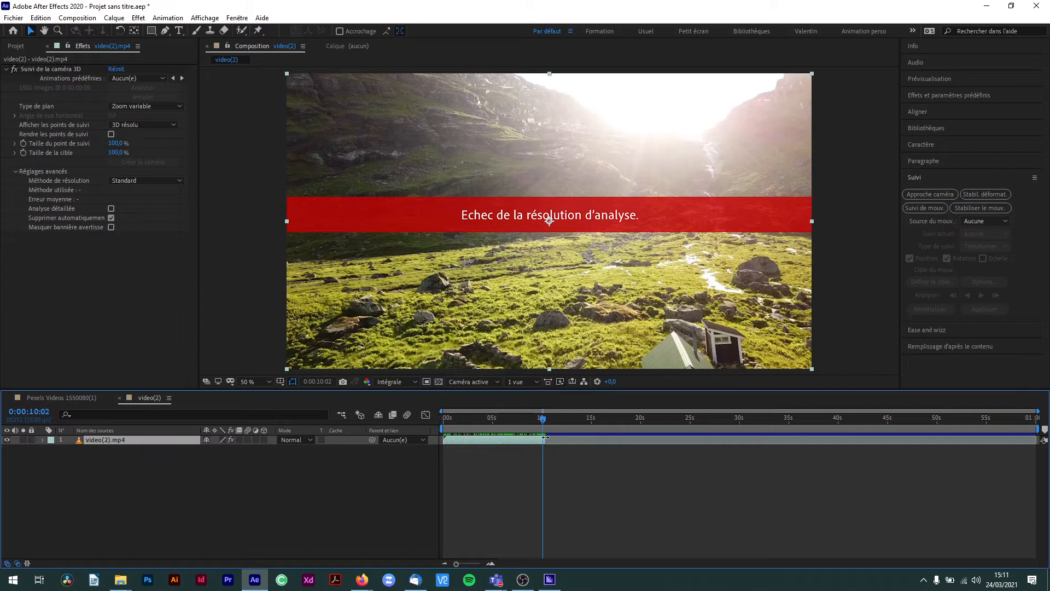
drag(1036, 431, 548, 434)
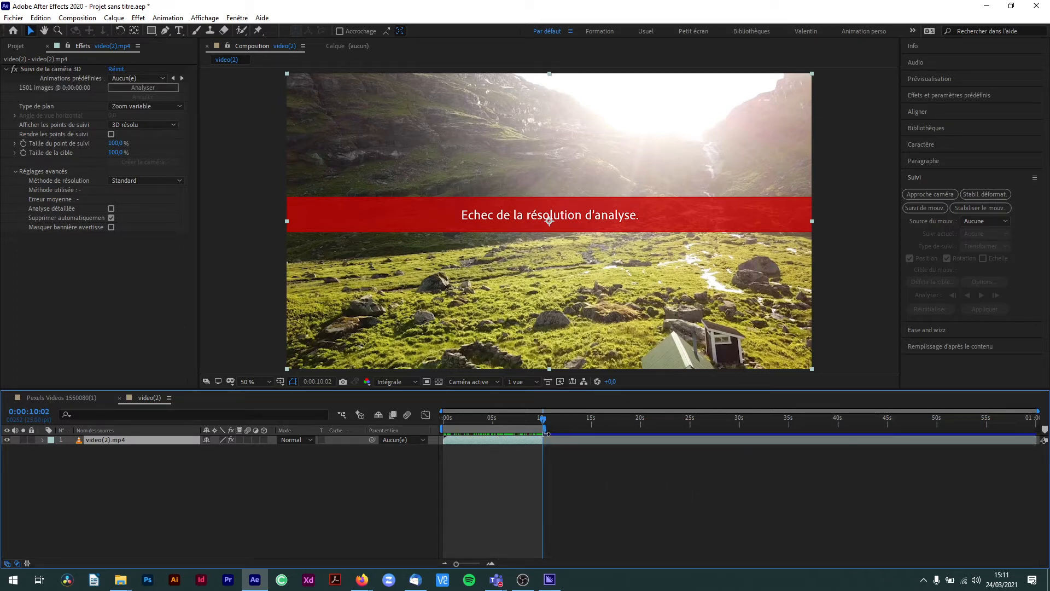
key(ctrl+shift+x)
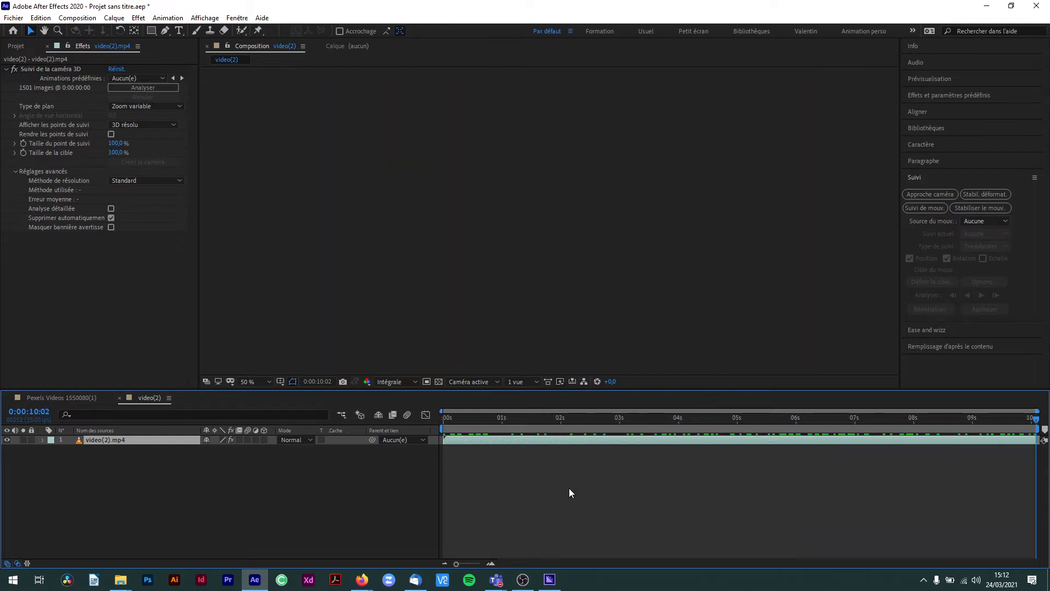
Set the camera tracker's solve method to Détection auto and rerun the analysis on the shortened clip
drag(605, 424, 577, 424)
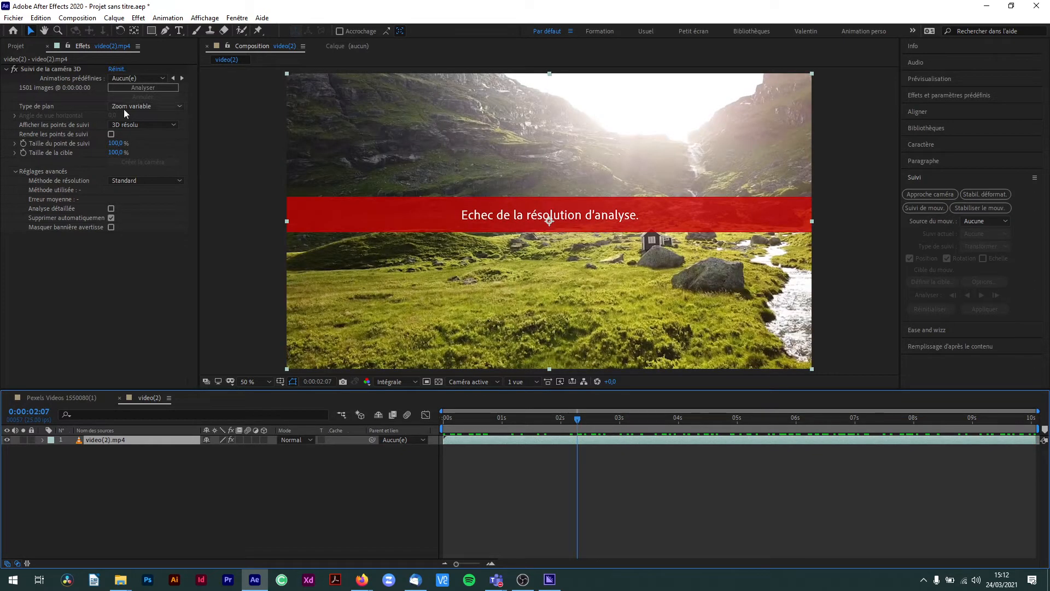
click(130, 180)
click(133, 189)
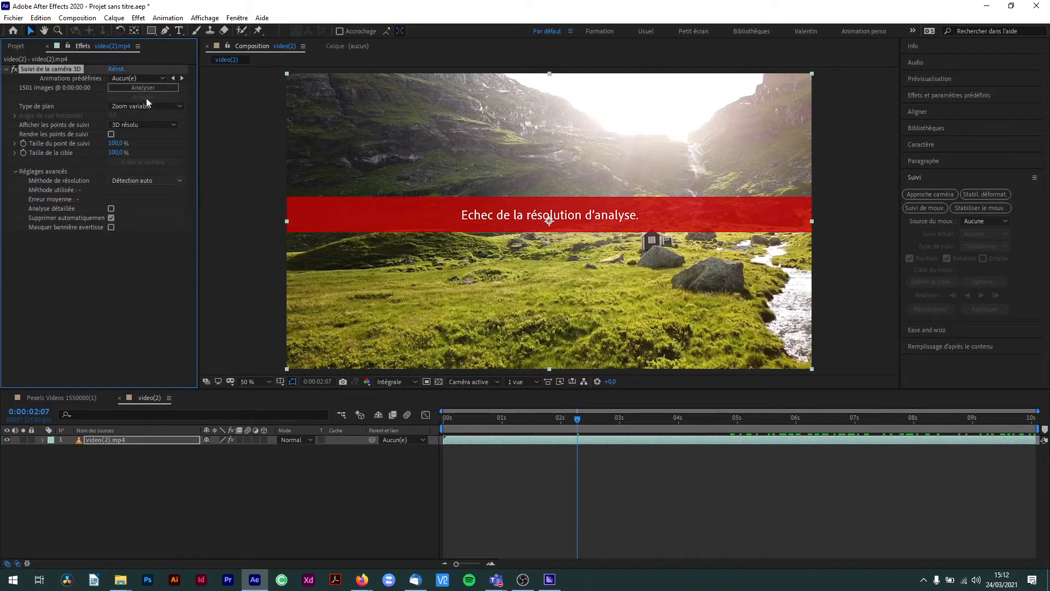
click(141, 88)
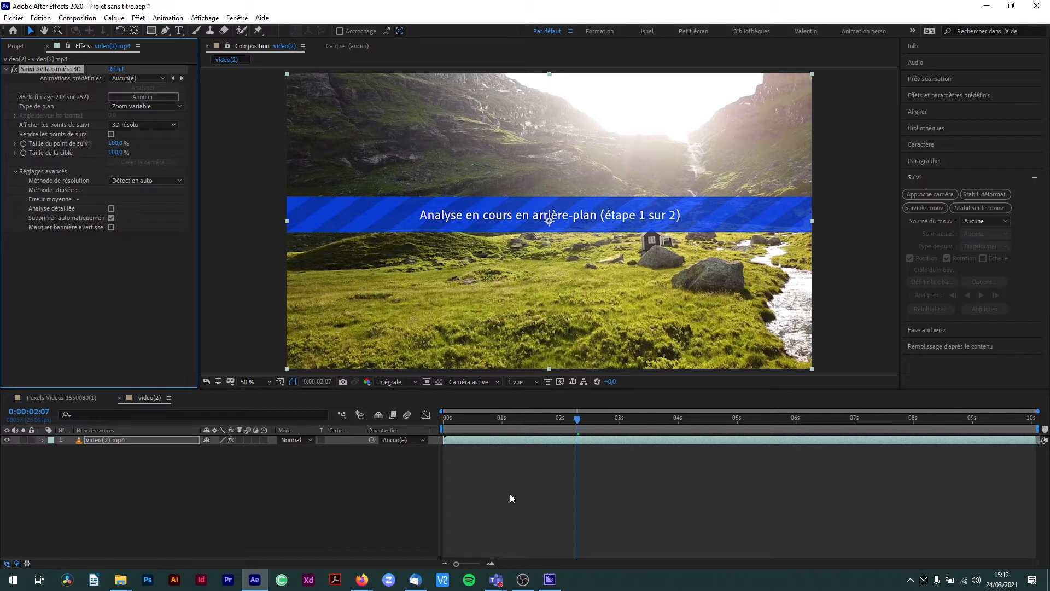
click(415, 580)
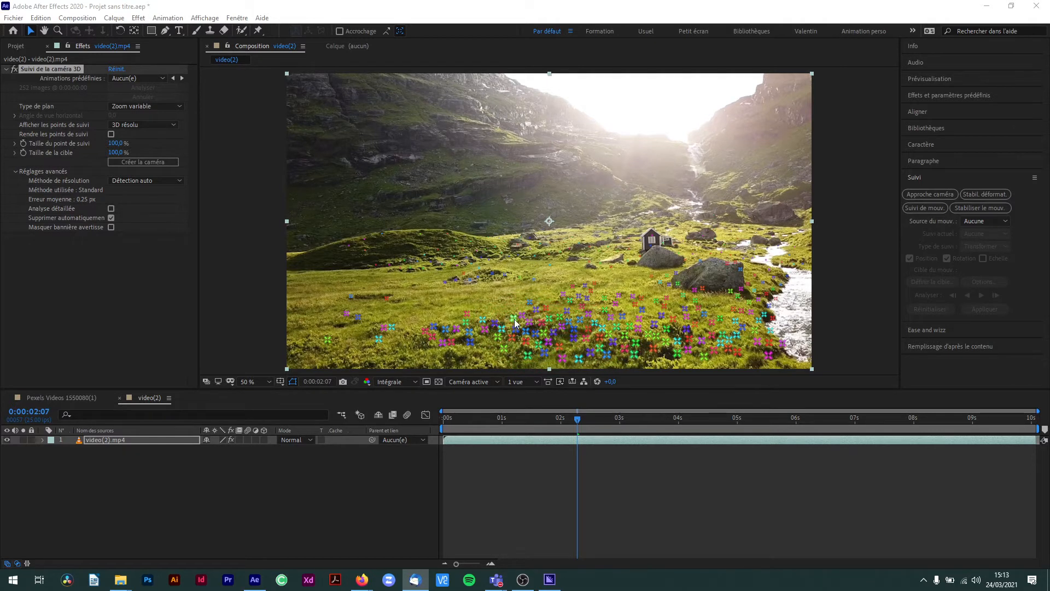
At 0:00:01:19, select three ground track points in the grass near the boulder and create a text layer and camera from them
click(551, 313)
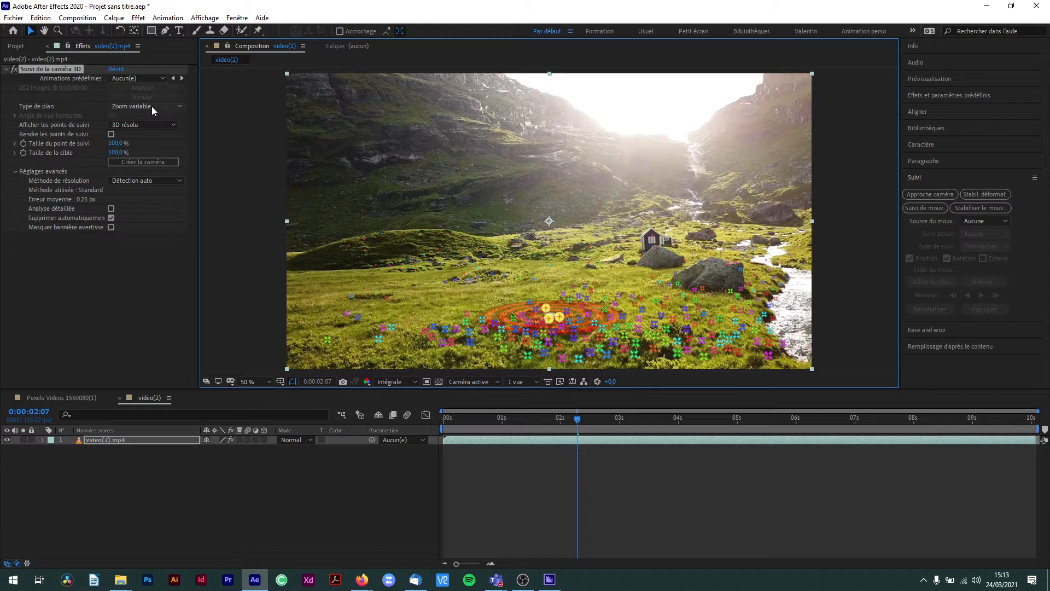
drag(578, 422, 546, 420)
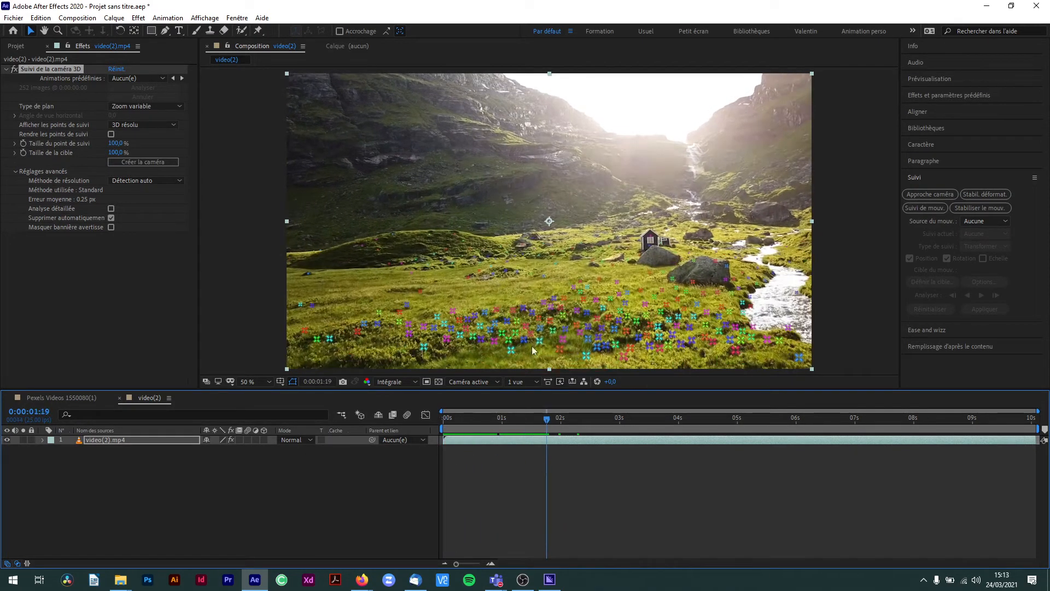
click(578, 299)
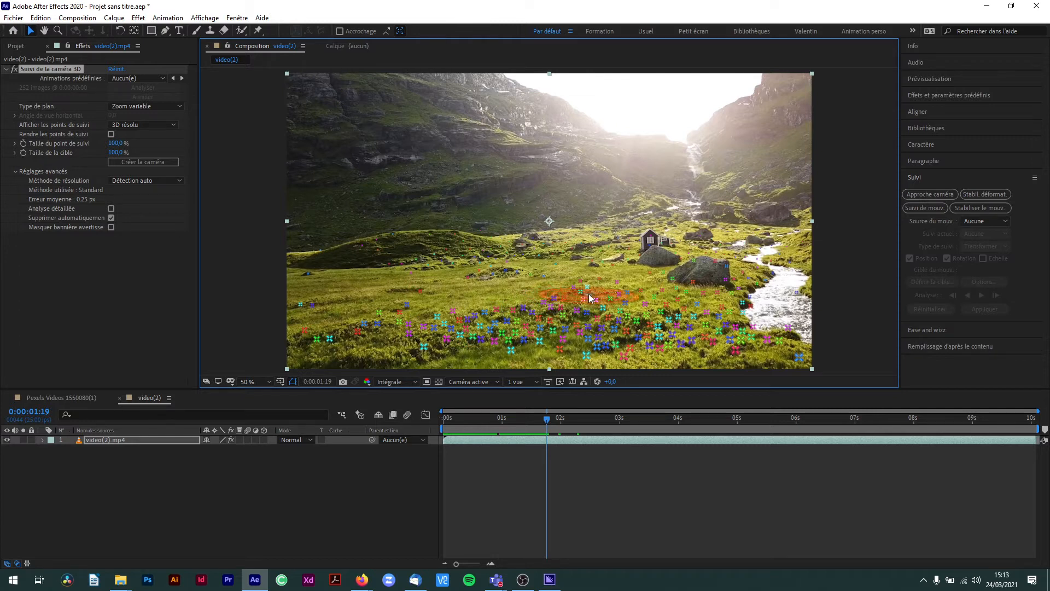
click(589, 293)
click(567, 303)
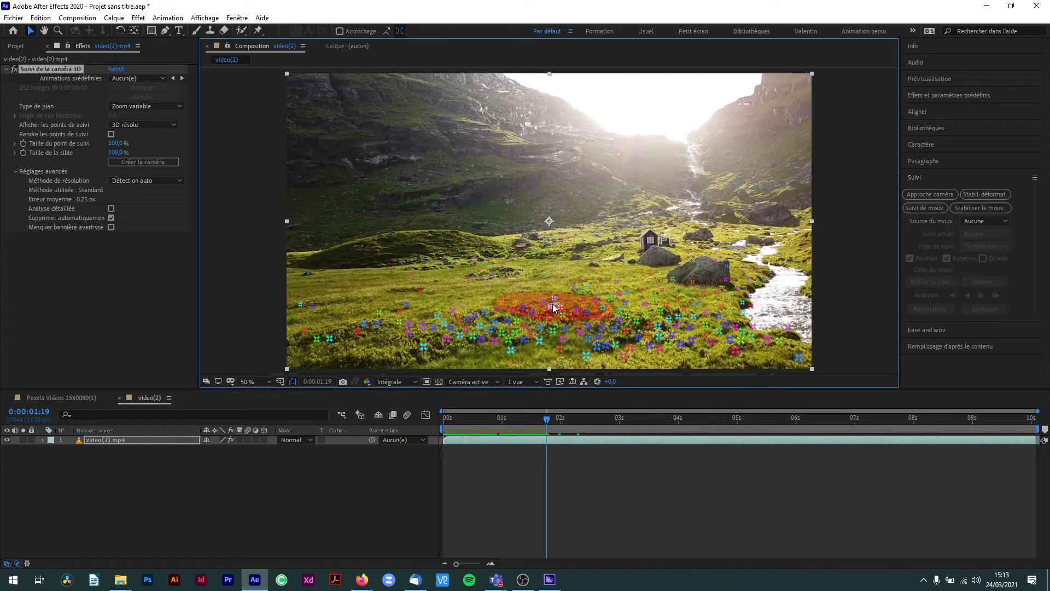
click(591, 293)
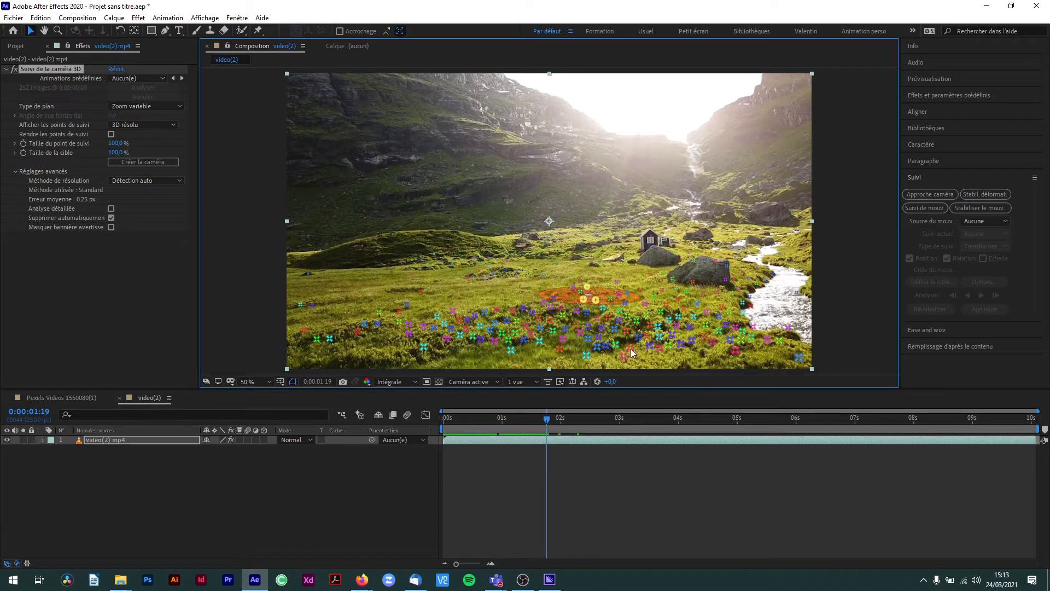
click(540, 306)
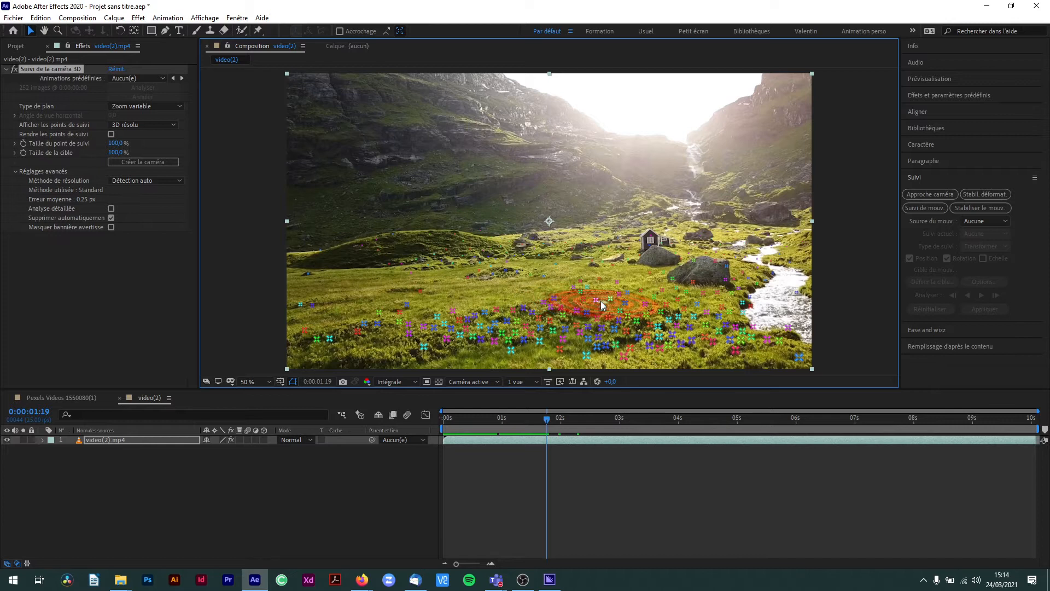
click(632, 302)
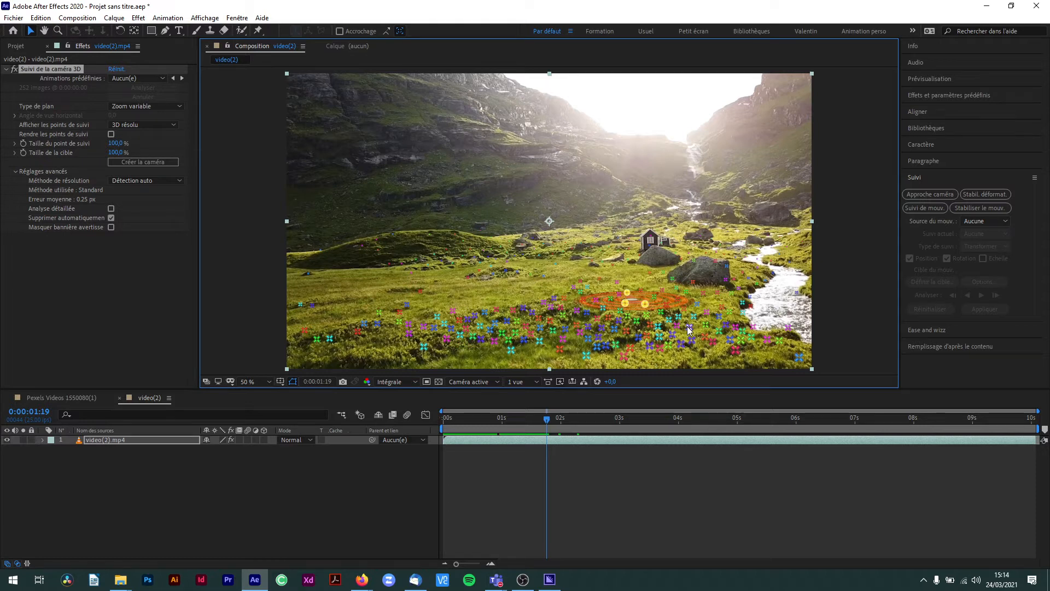
right_click(635, 299)
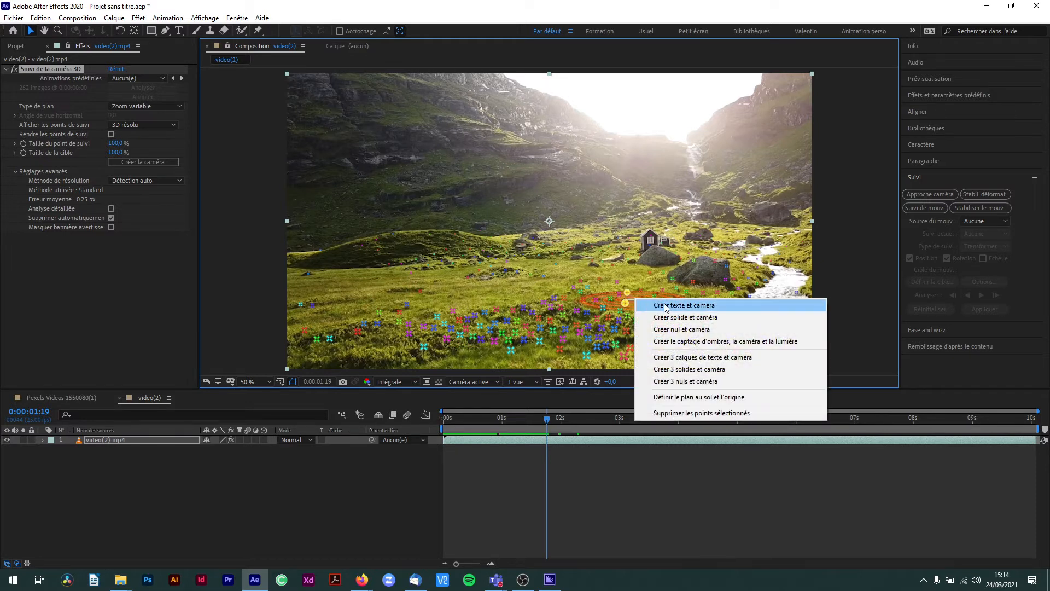
click(659, 305)
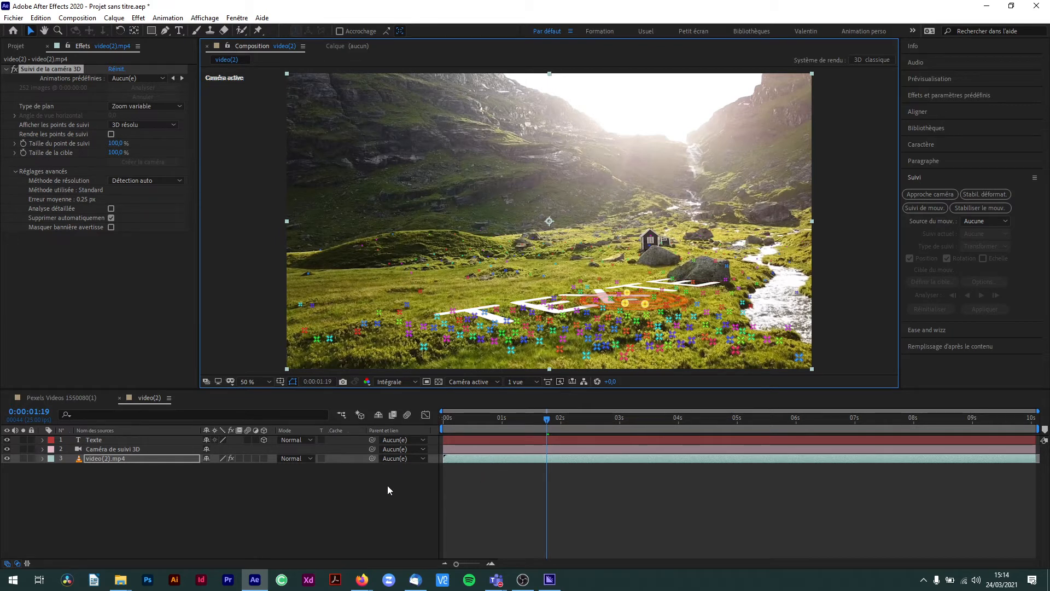
Rotate the Texte layer upright to face the camera, raise it above the grass, and shift it left along its horizontal axis
click(133, 440)
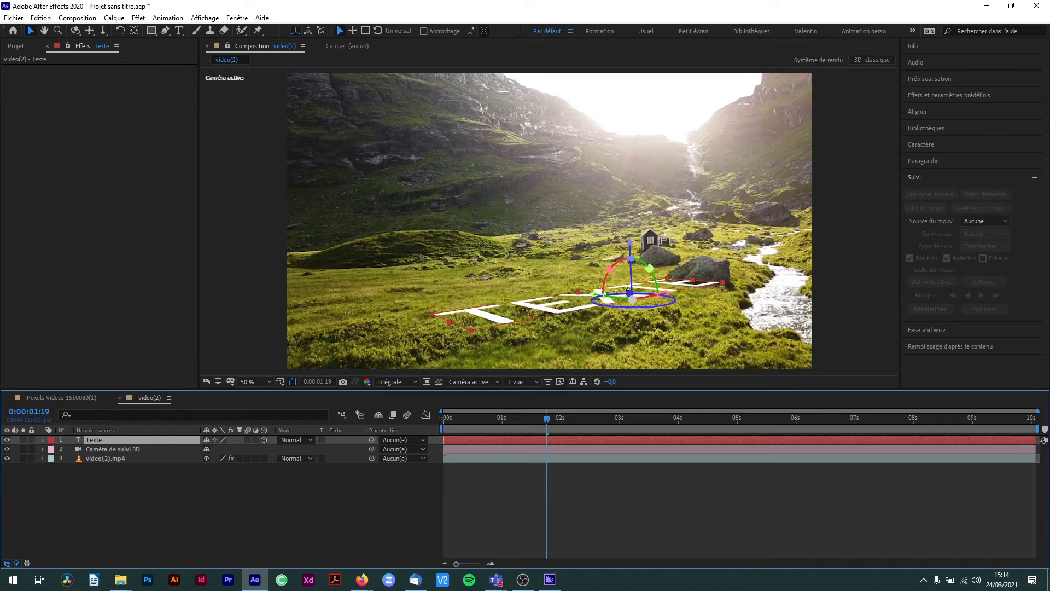
drag(605, 283, 672, 308)
drag(662, 272, 628, 98)
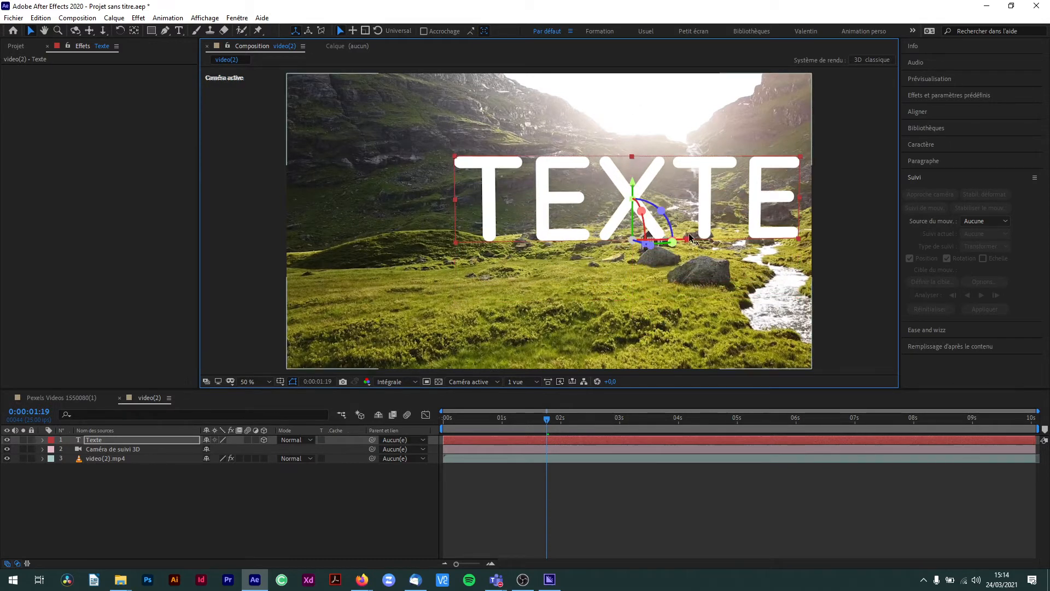
drag(690, 238, 465, 271)
Play the video(2) composition from the start to check how the upright text follows the camera movement
drag(534, 428, 431, 429)
key(space)
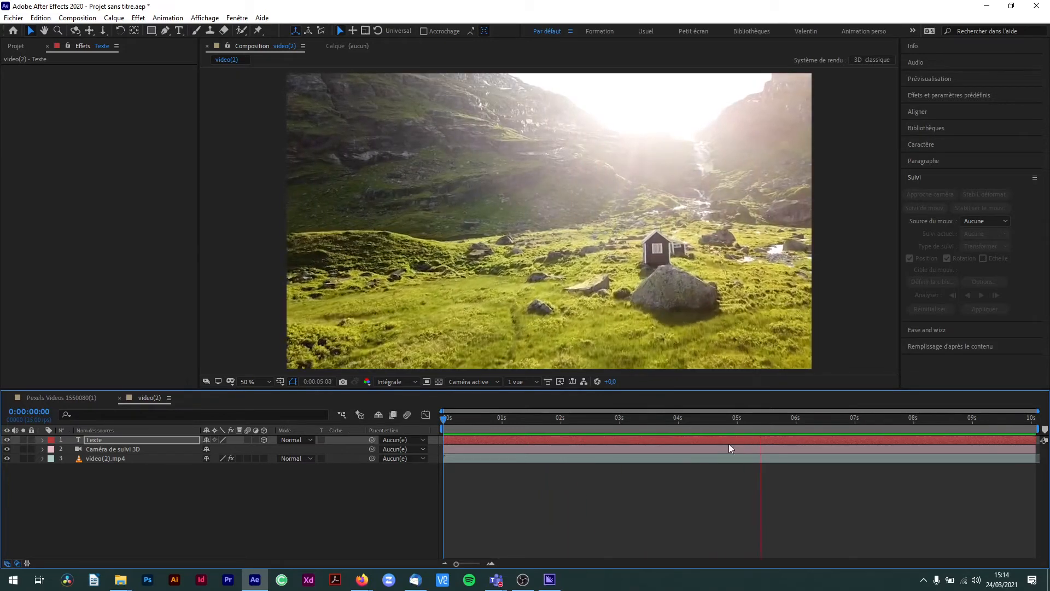
Scrub and replay the clip to review the anchored text, ending back on the first frame
drag(734, 423, 398, 424)
key(space)
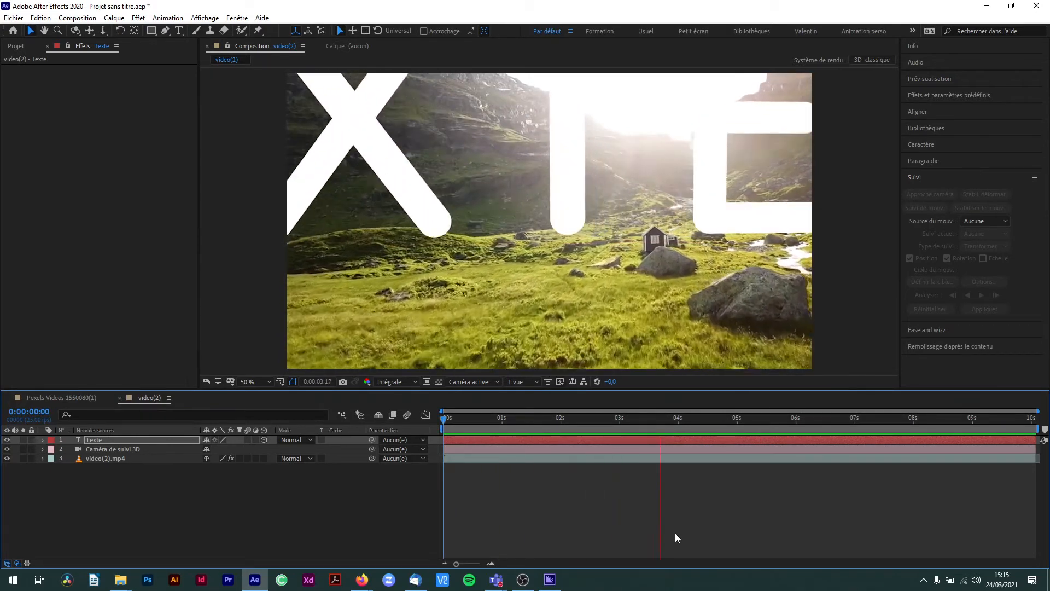
drag(678, 423, 444, 424)
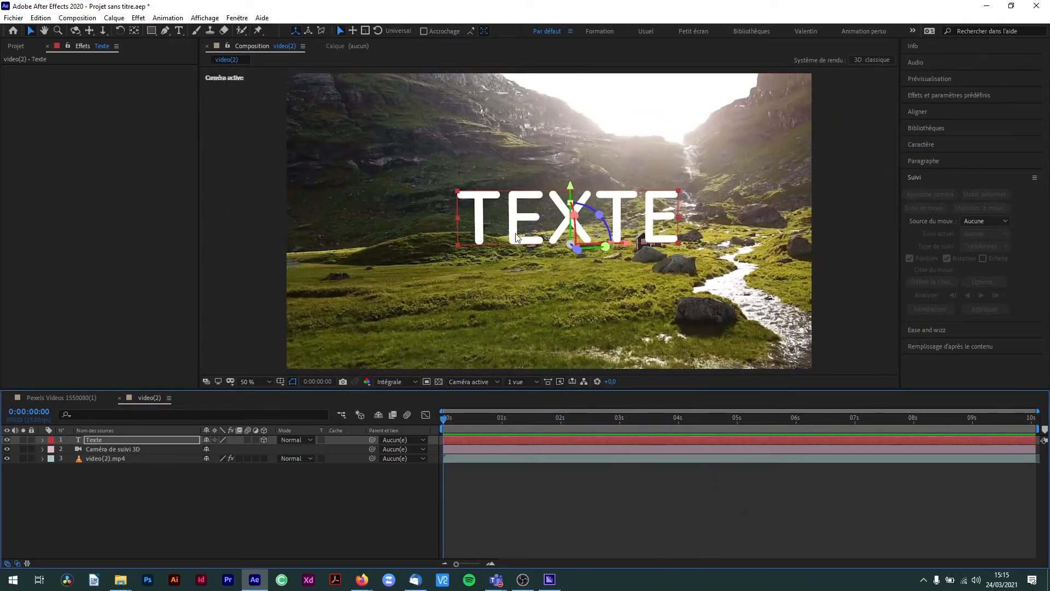
click(243, 498)
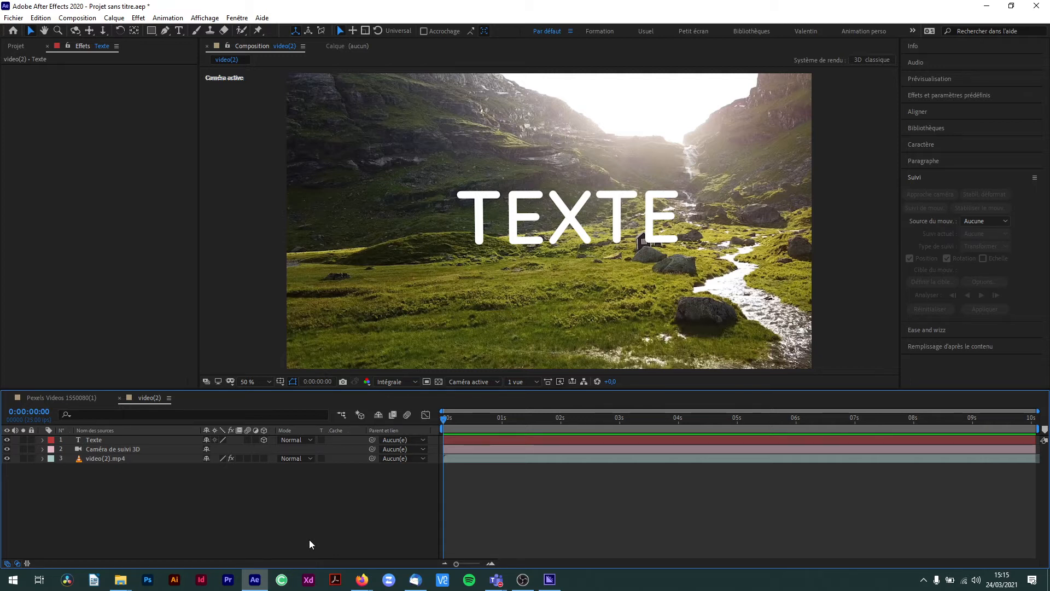
key(ctrl+s)
At about 0:00:04:18, set the Texte layer's position to -343,6, 857,4, -3362,4 so that a letter crosses the view
mouse_move(444, 418)
mouse_down()
mouse_move(739, 424)
mouse_move(435, 433)
mouse_up()
click(108, 441)
drag(489, 426, 711, 436)
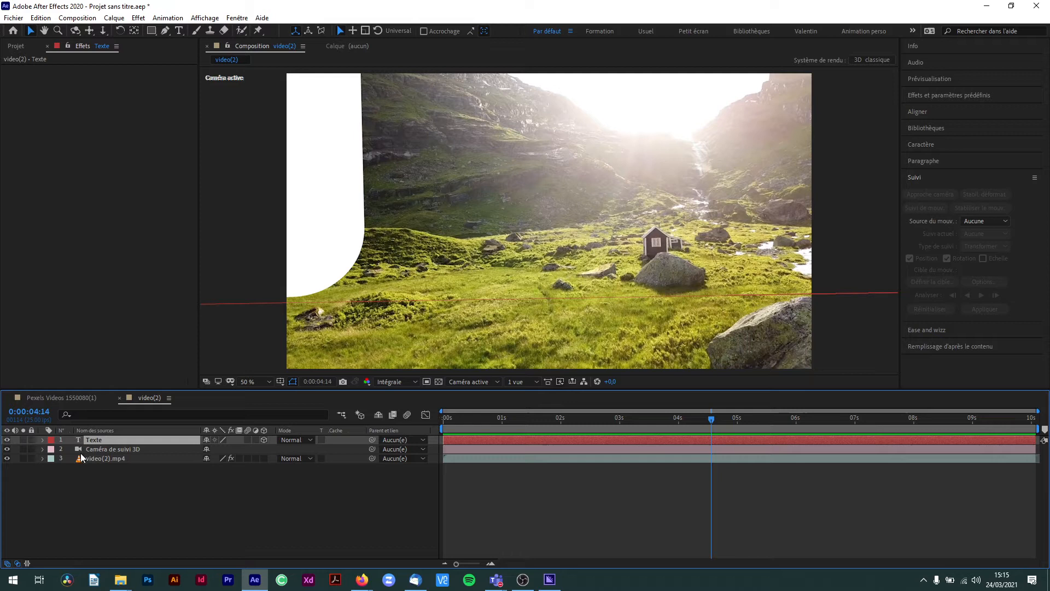
key(p)
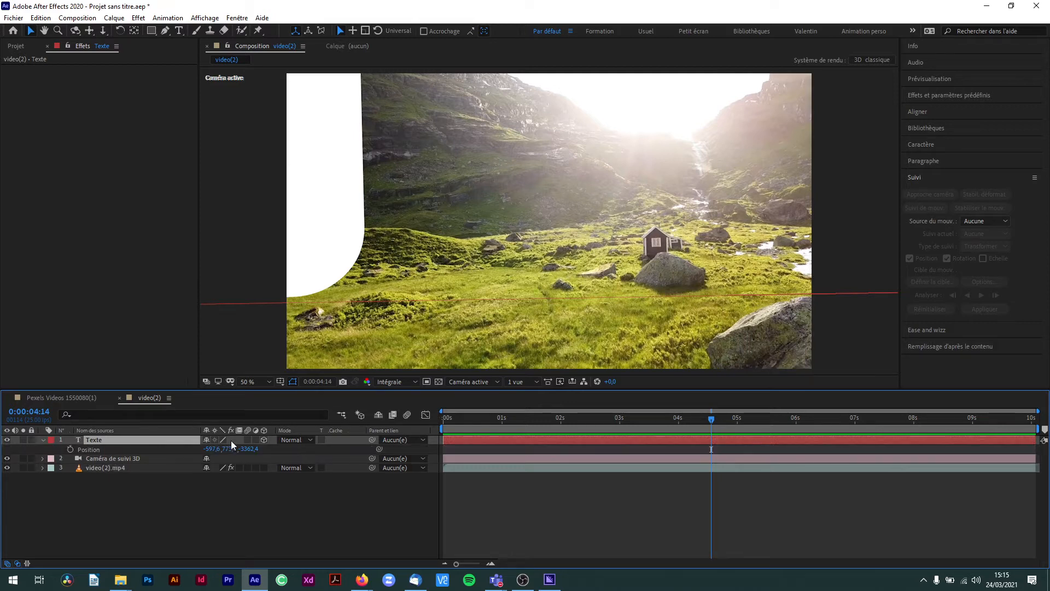
drag(230, 450, 335, 448)
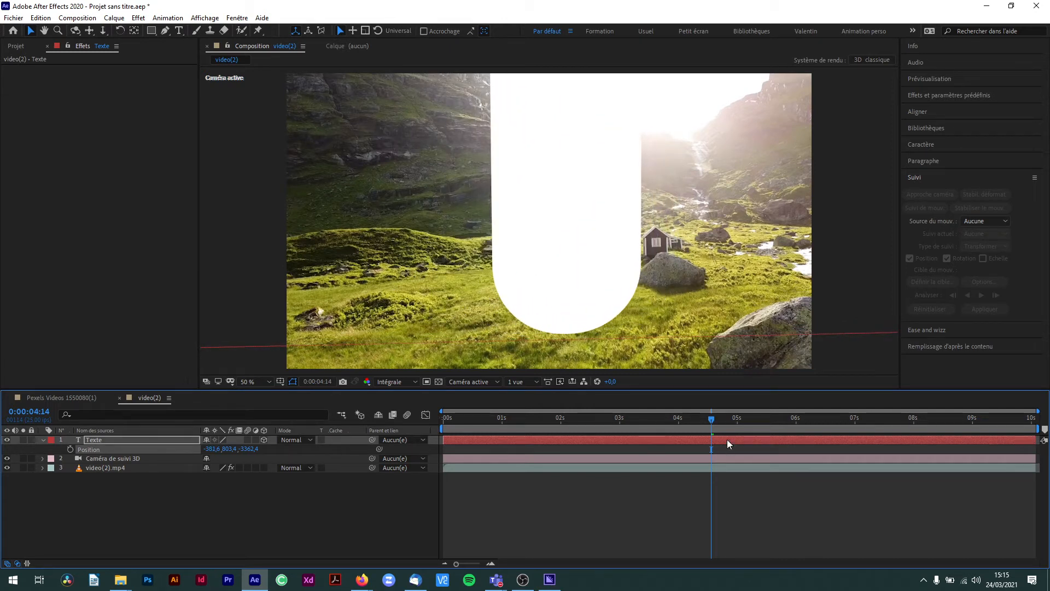
click(716, 420)
drag(718, 420, 721, 420)
drag(228, 448, 243, 451)
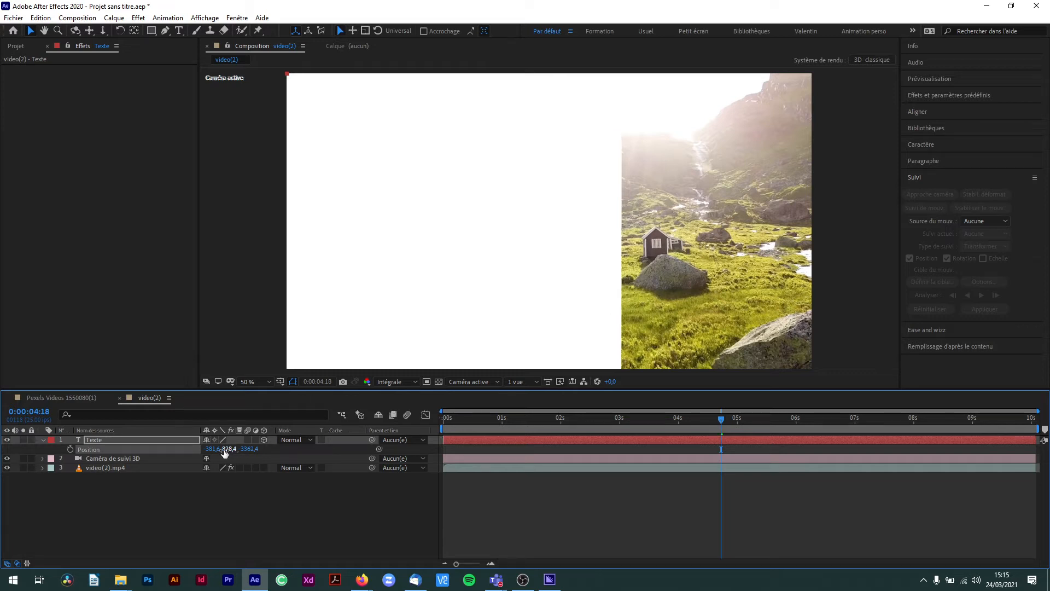
drag(212, 448, 234, 448)
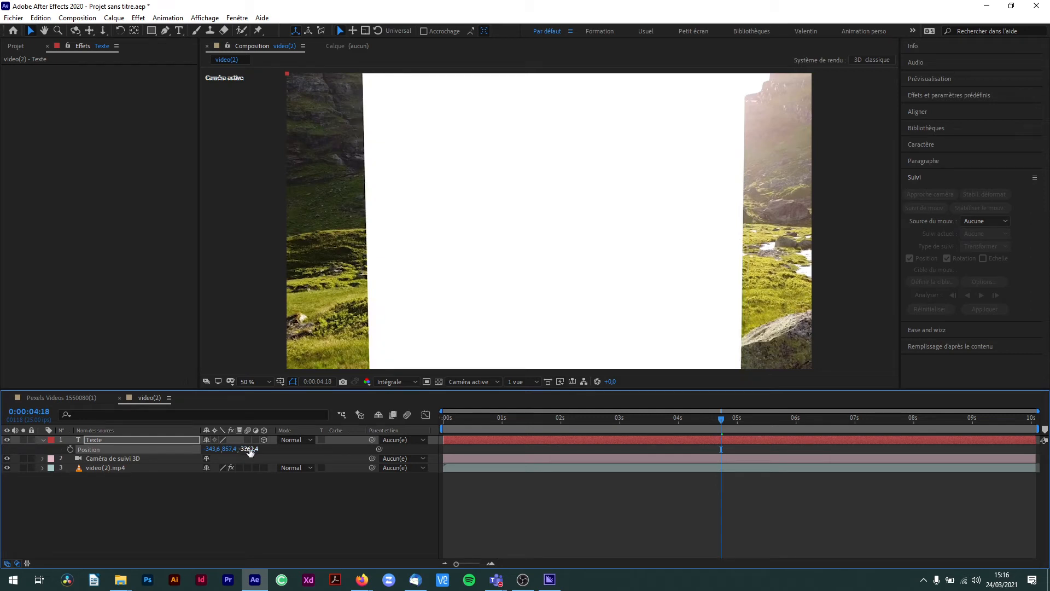
drag(726, 424, 445, 425)
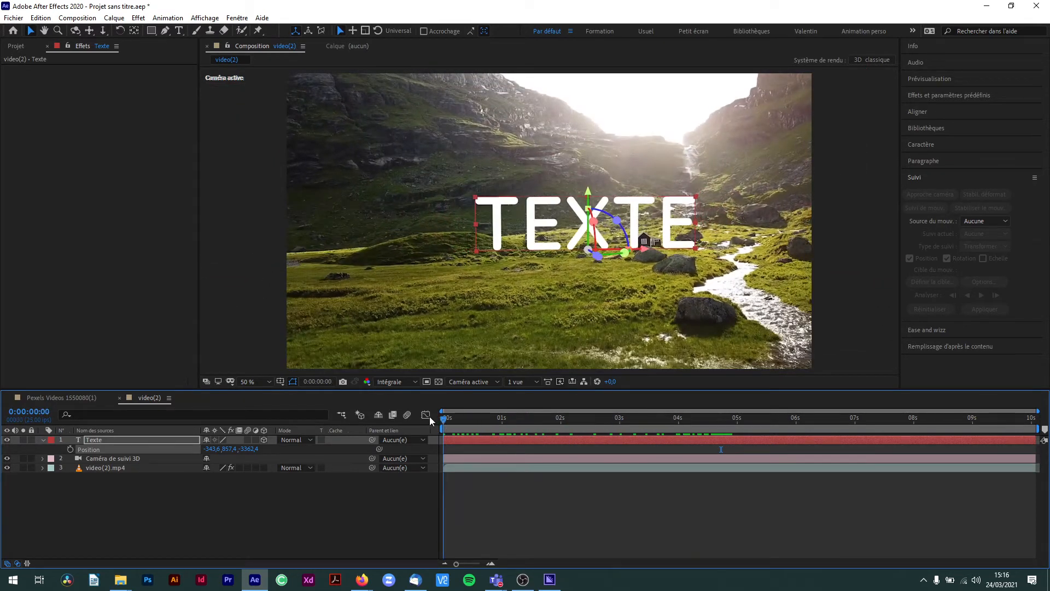
click(296, 495)
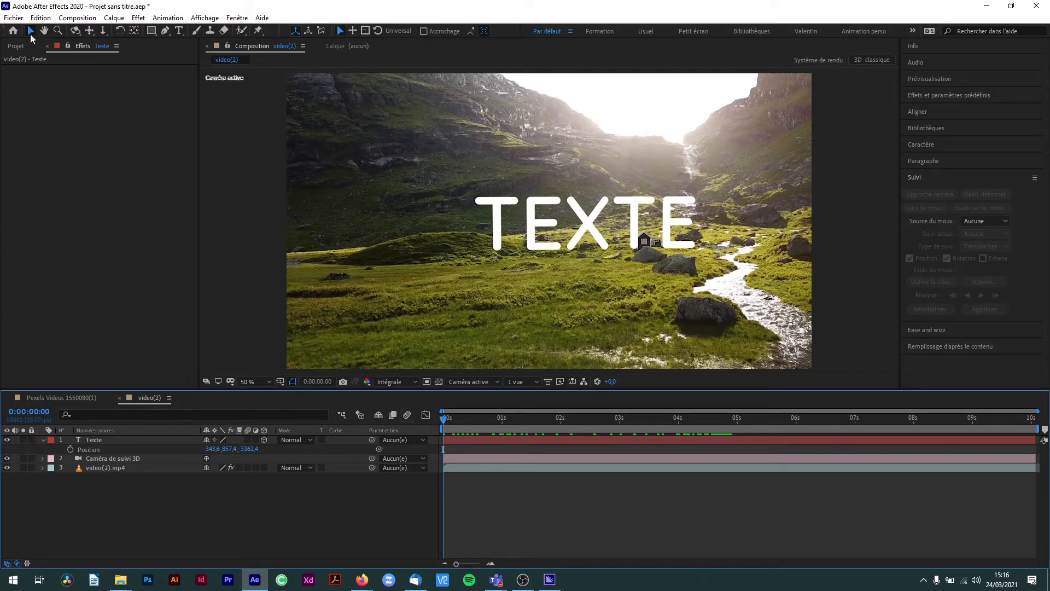
Add video(2).mp4 above the Texte layer and try it as the alpha matte for the text
click(15, 45)
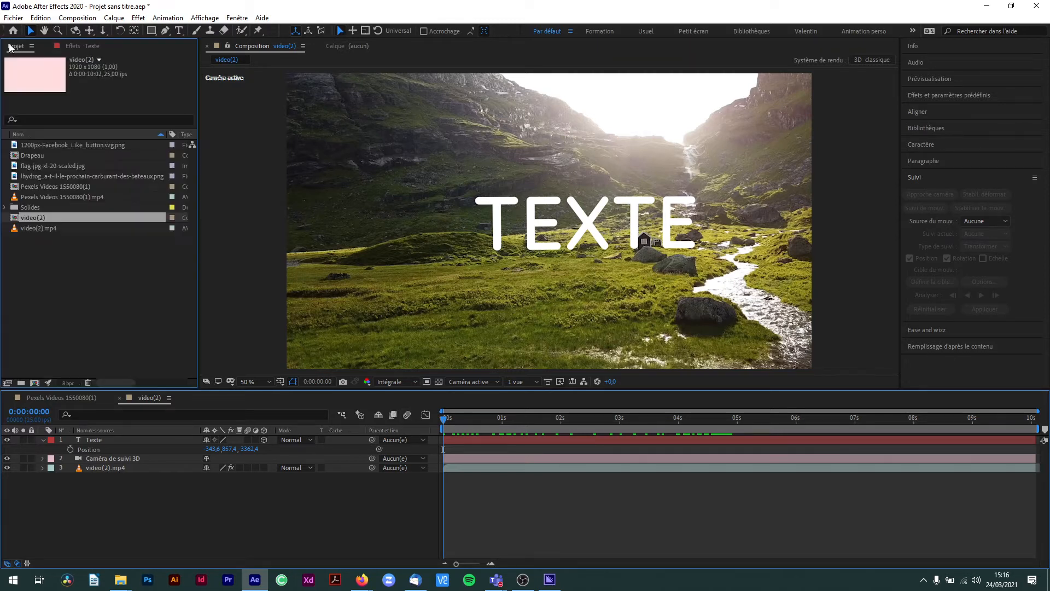
click(47, 228)
drag(51, 228, 104, 437)
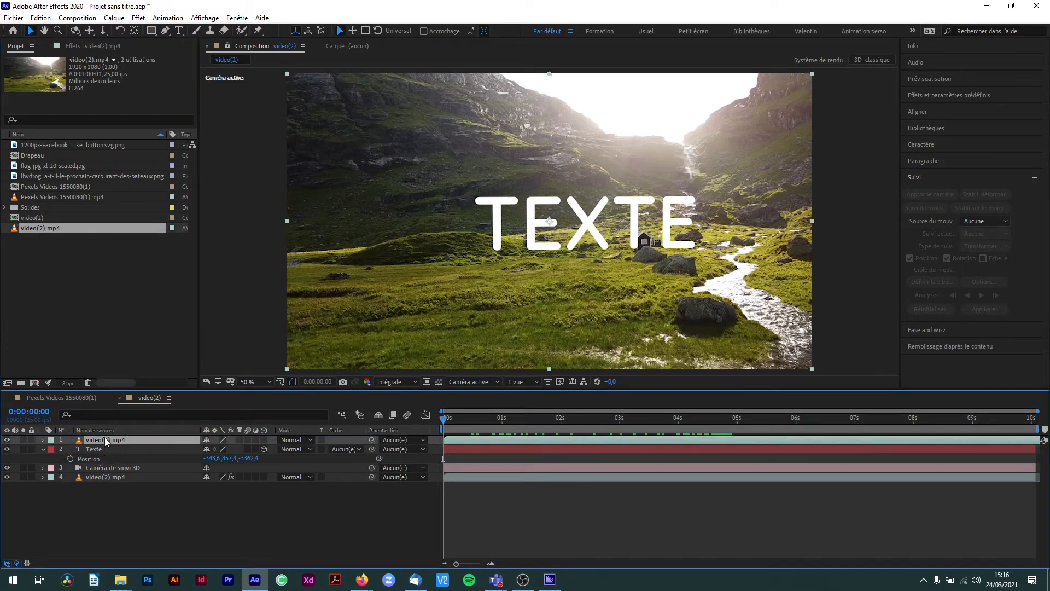
click(359, 448)
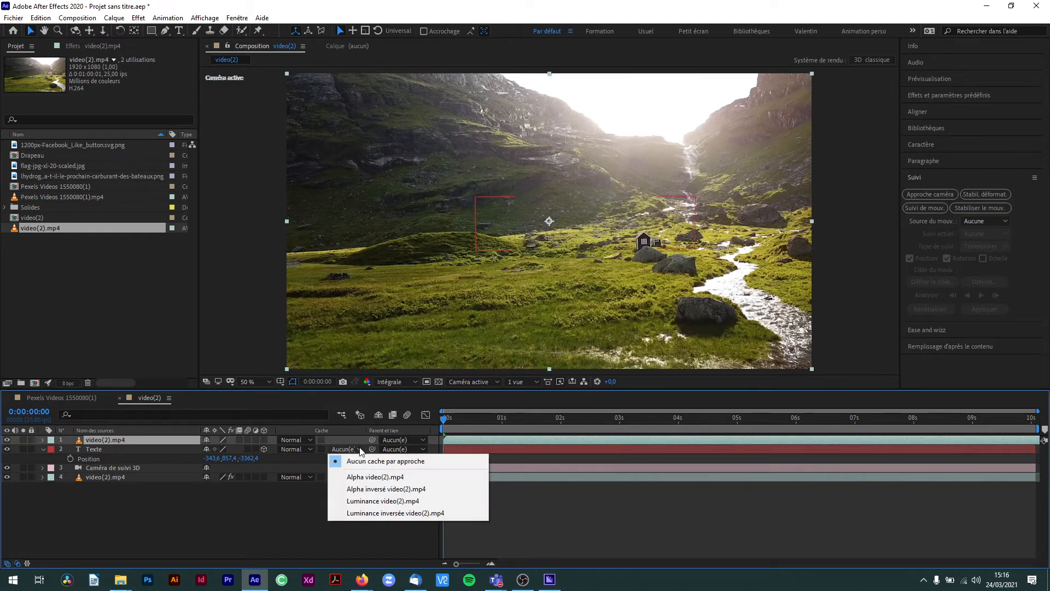
click(362, 477)
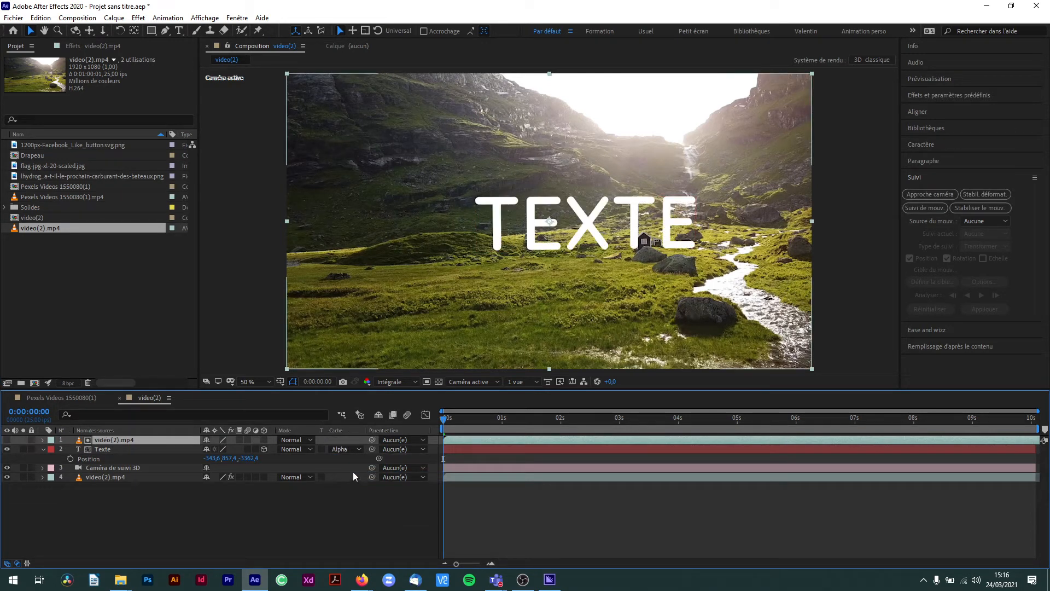
click(347, 451)
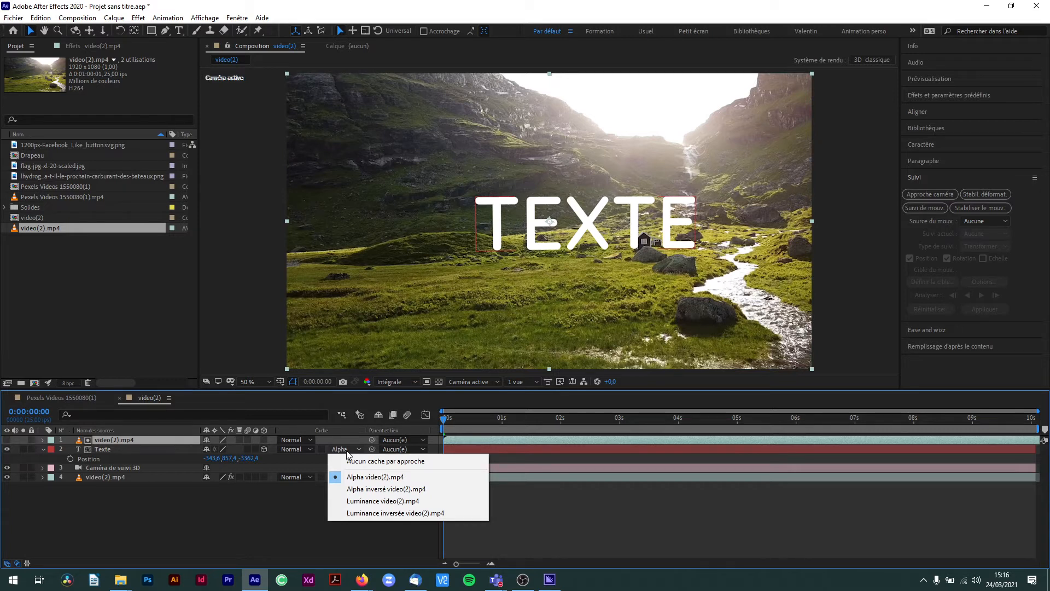
click(284, 457)
click(7, 440)
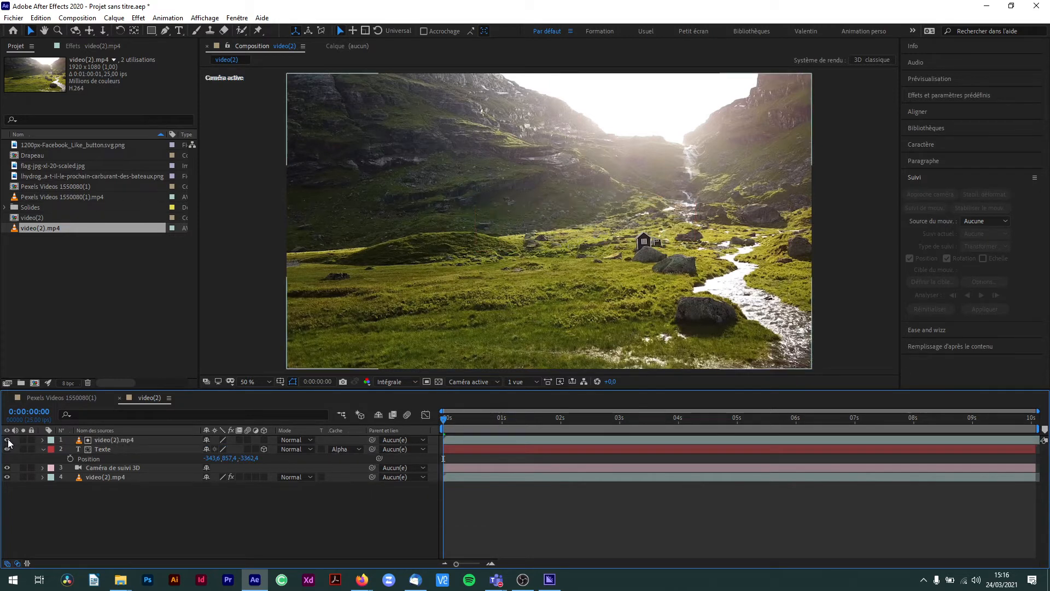
Place the added video(2).mp4 layer below Texte with the text as its alpha matte, and hide the original tracked clip
drag(127, 440, 129, 456)
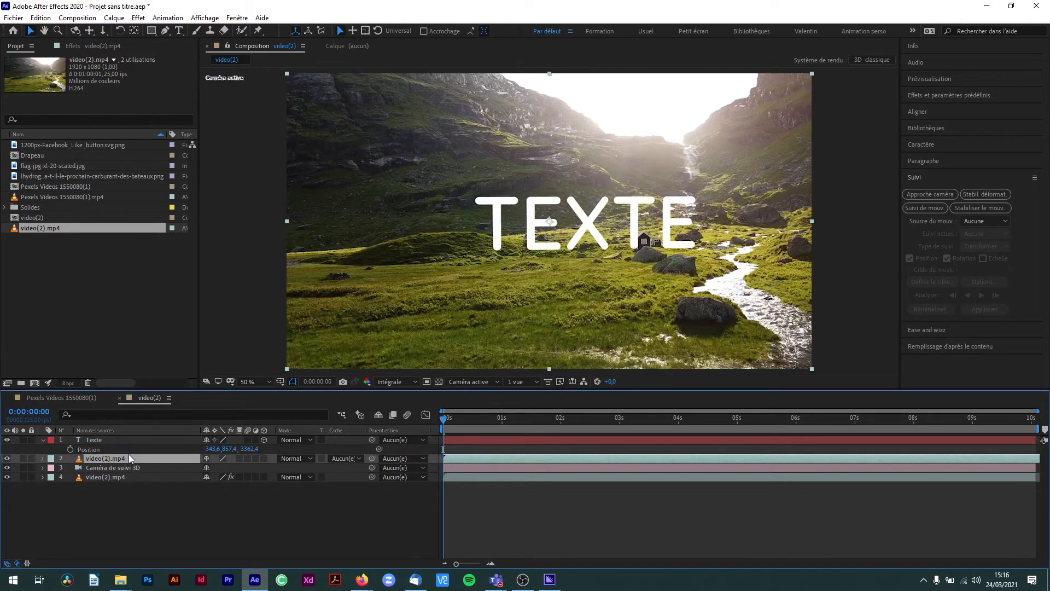
click(365, 461)
click(356, 483)
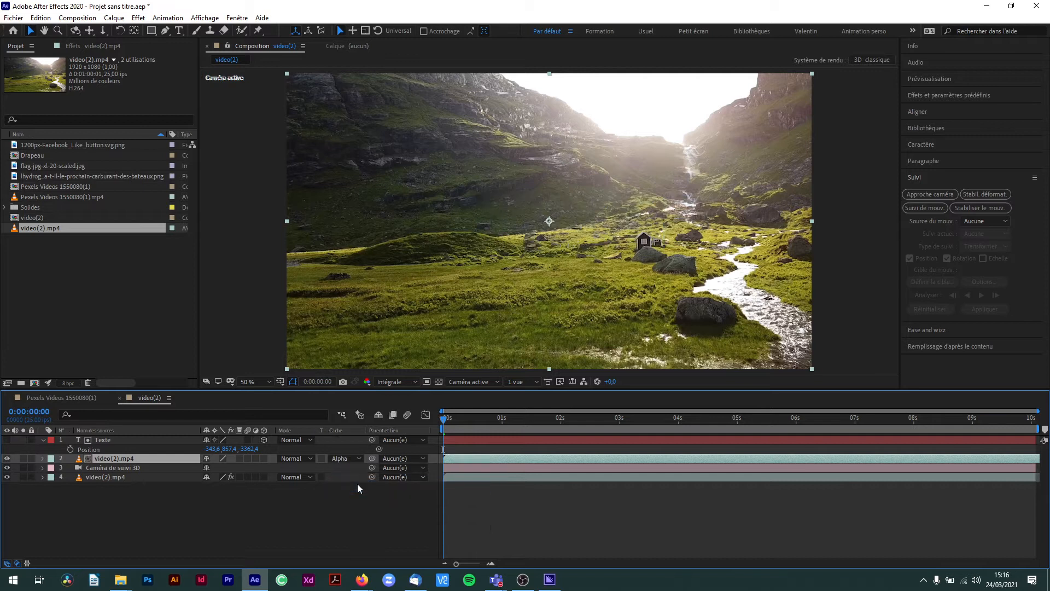
click(6, 468)
Play the matte effect and locate the frame at 0:00:04:20 where the letter fills the whole view
key(space)
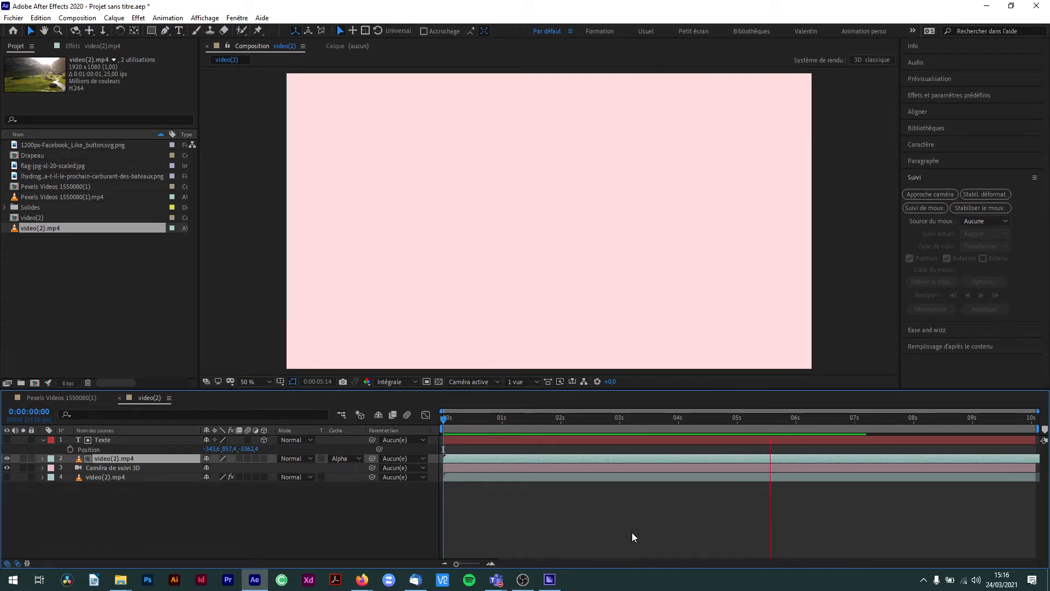
key(space)
drag(600, 424, 618, 446)
drag(716, 451, 726, 452)
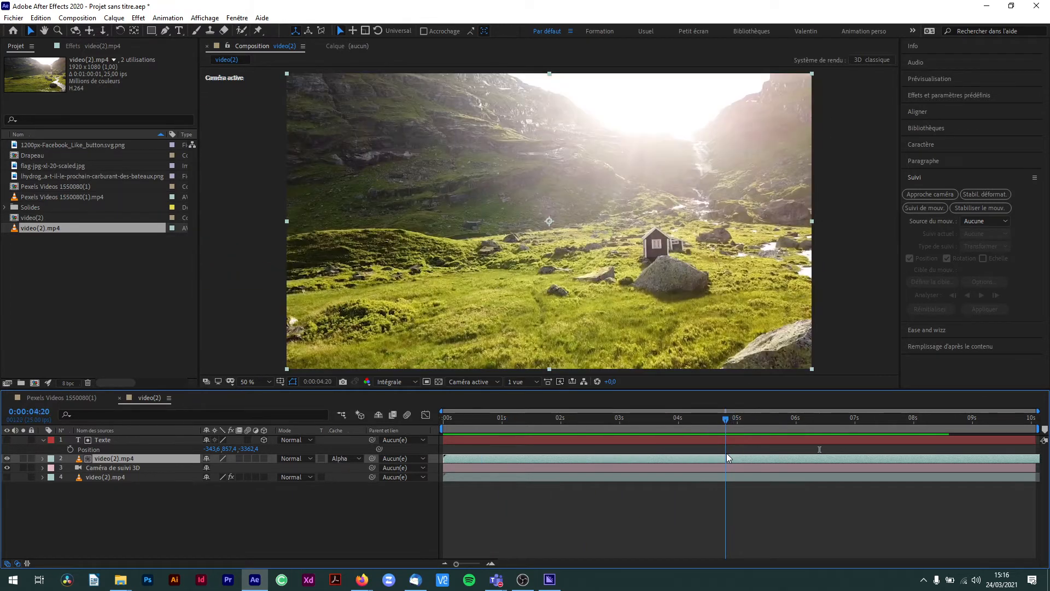
click(724, 419)
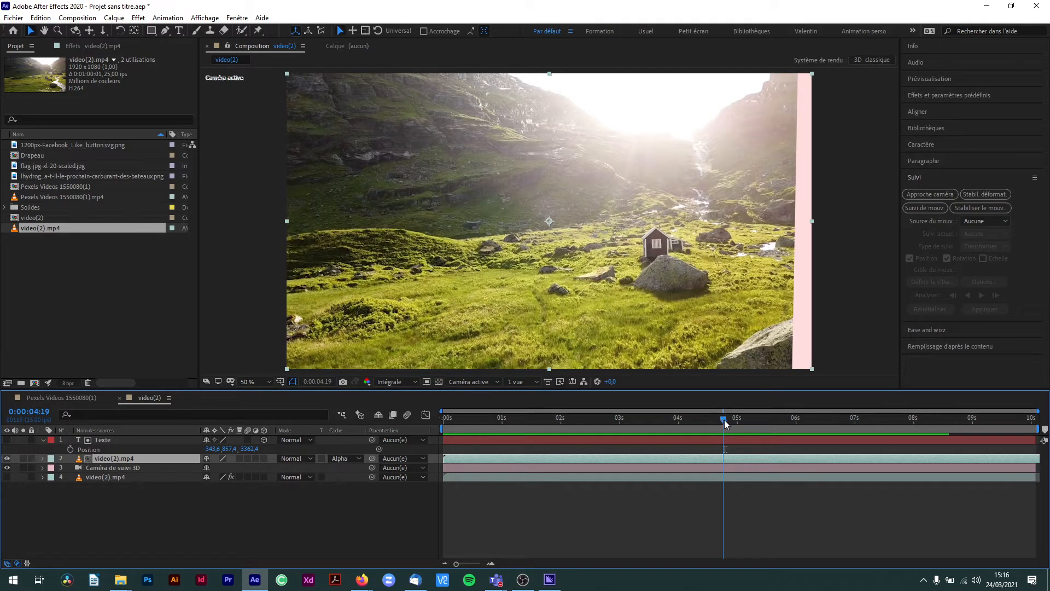
click(724, 419)
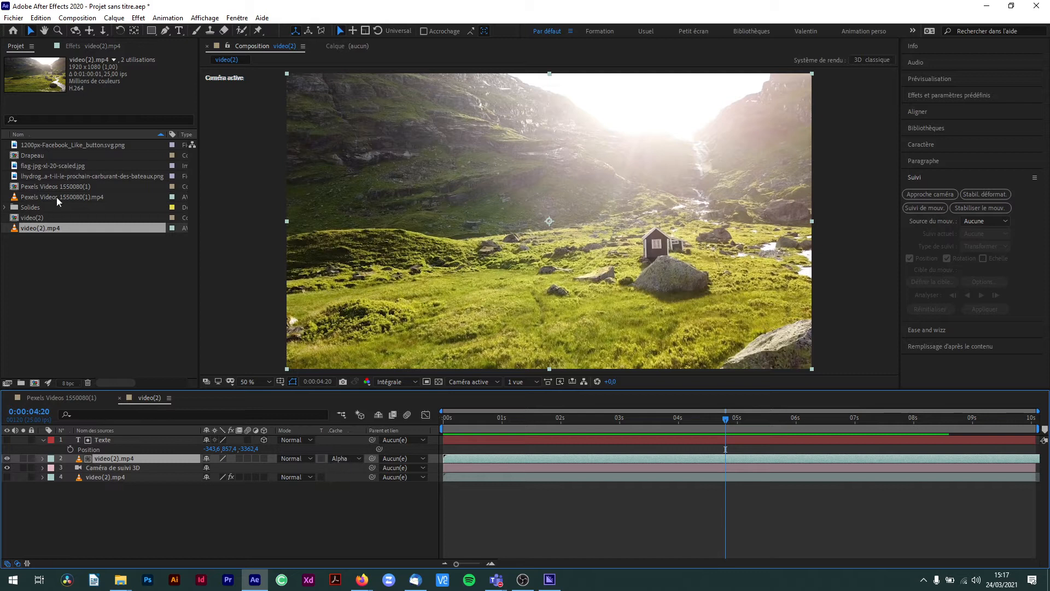
Add another video(2).mp4 layer on top starting at 0:00:04:20, and play the transition from the start
drag(48, 227, 105, 439)
drag(444, 440, 347, 431)
key(space)
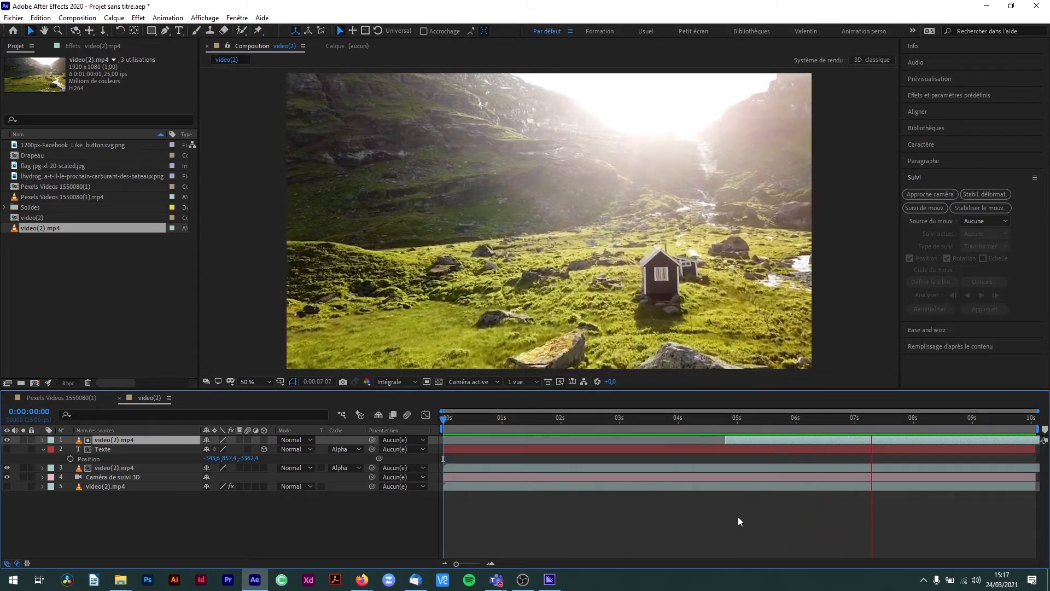
key(space)
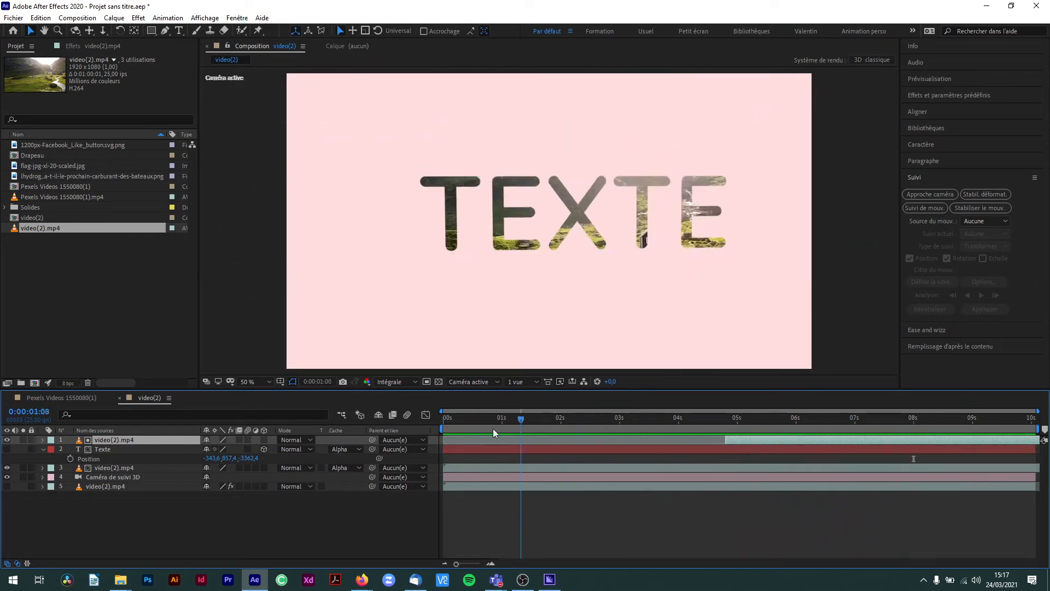
Delete the added video(2).mp4 copies, the Texte layer and the Caméra de suivi 3D layer, and show the original tracked clip again
key(Delete)
click(110, 443)
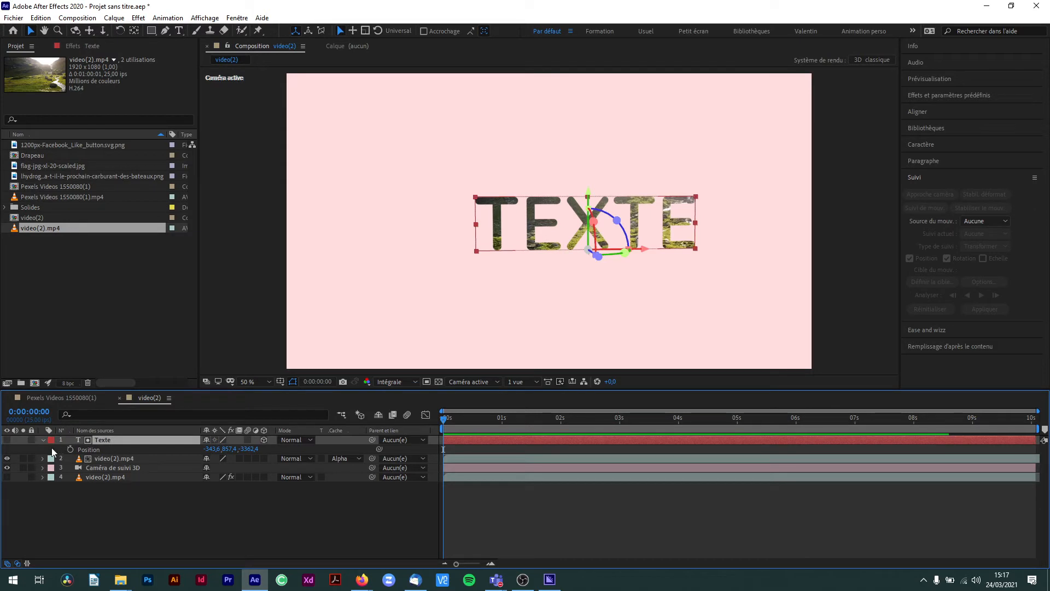
click(43, 440)
key(Delete)
click(115, 441)
key(Delete)
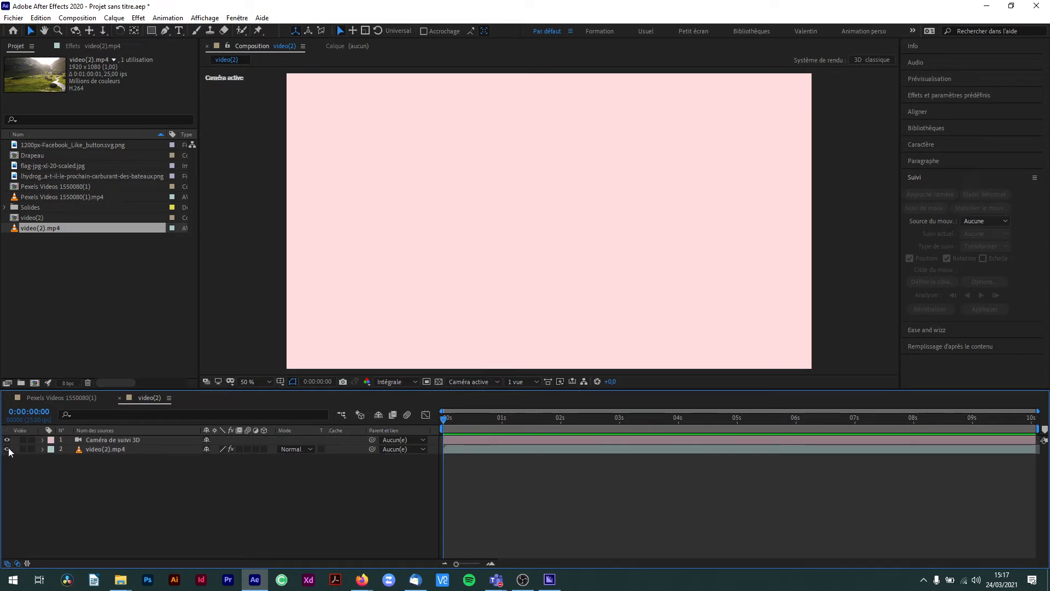
click(106, 441)
key(Delete)
At 0:00:02:00, create a text layer and camera from three ground track points in the grass in front of the boulder
click(115, 441)
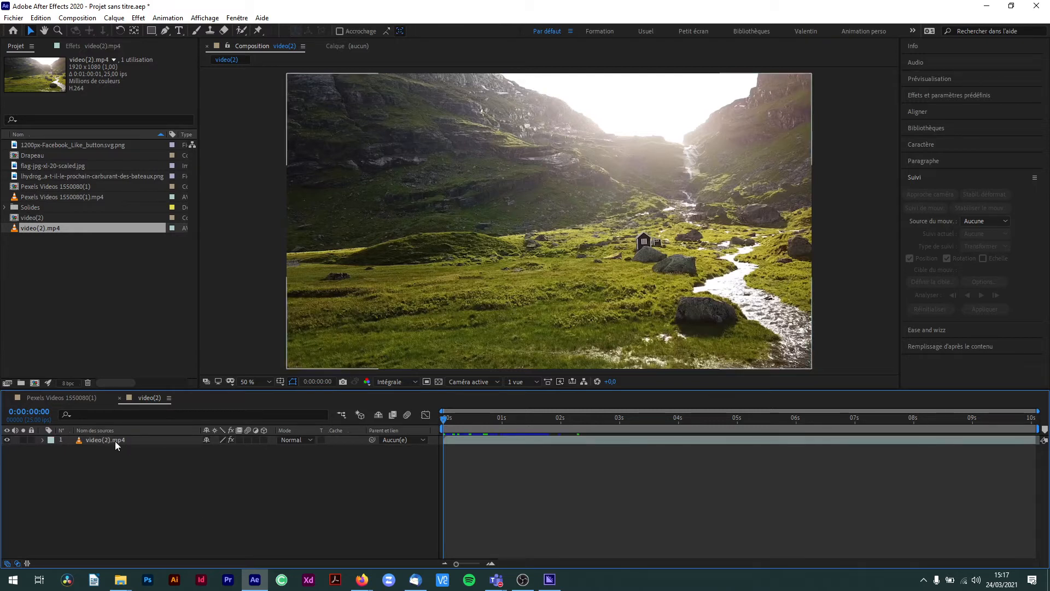
click(75, 47)
click(33, 68)
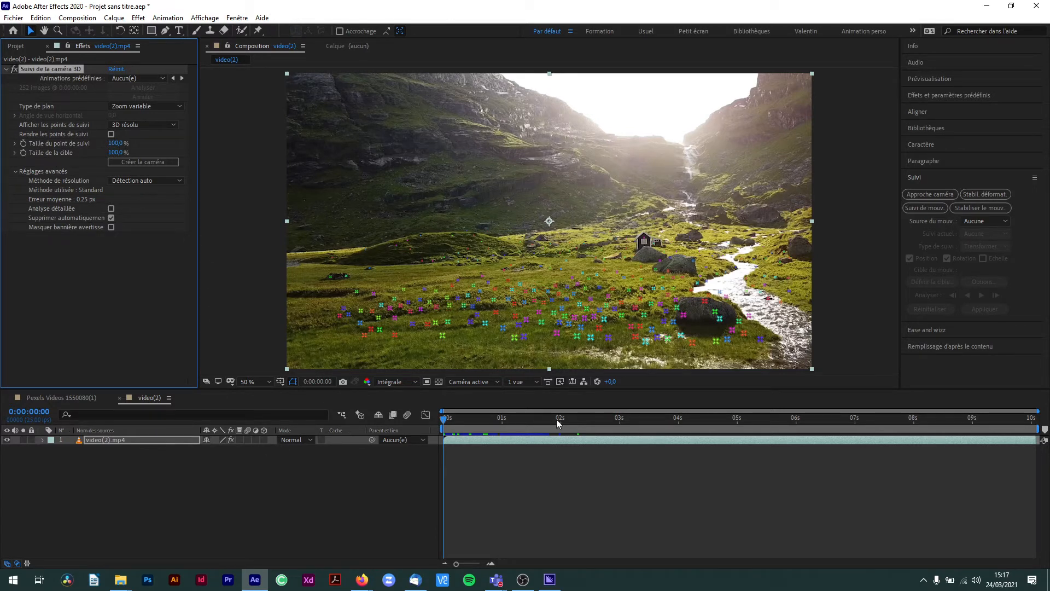
drag(516, 427, 561, 374)
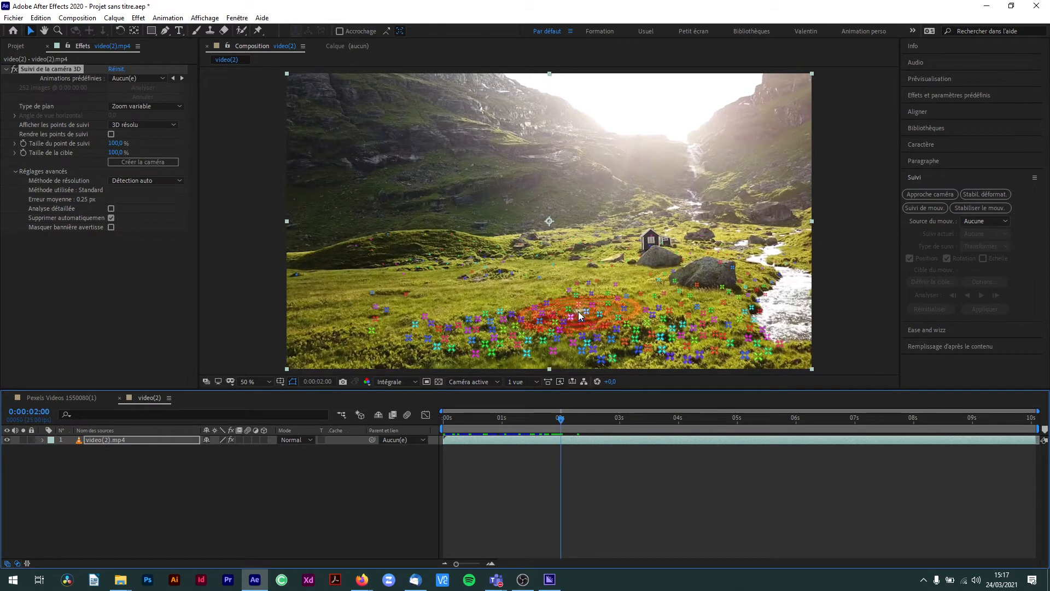
click(616, 309)
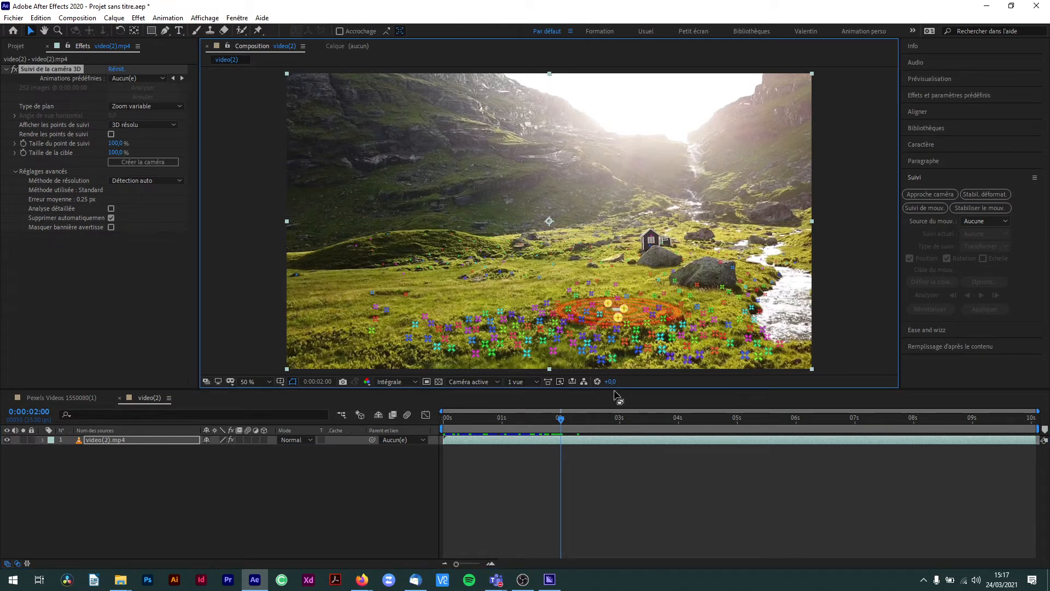
right_click(614, 306)
click(635, 311)
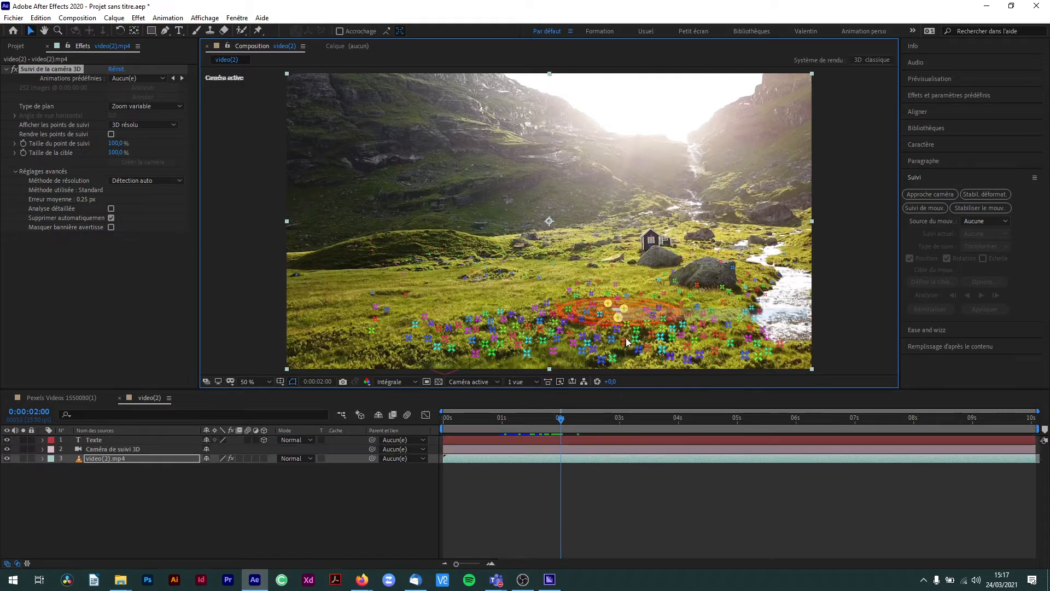
Rotate the new Texte layer upright to face the camera, centre it horizontally in the frame, and raise it above the grass
click(123, 441)
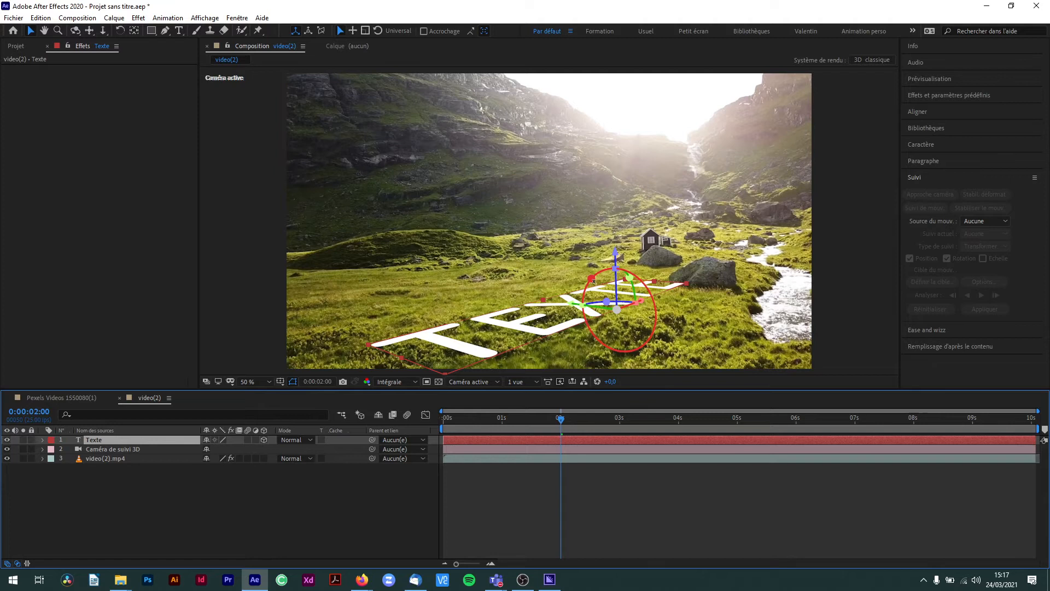
drag(587, 289, 548, 314)
drag(579, 275, 578, 274)
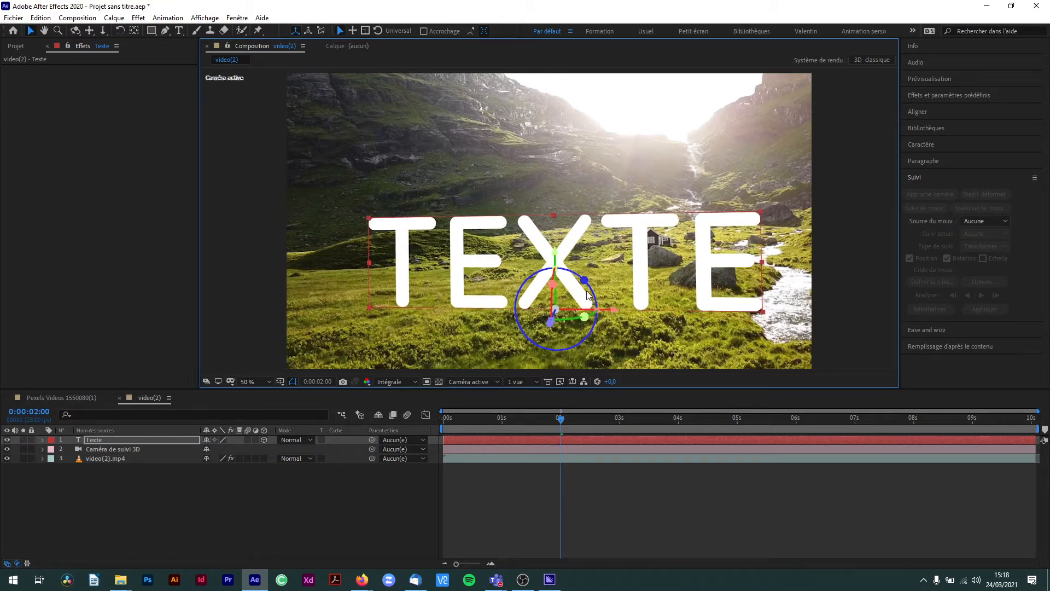
drag(561, 320, 555, 310)
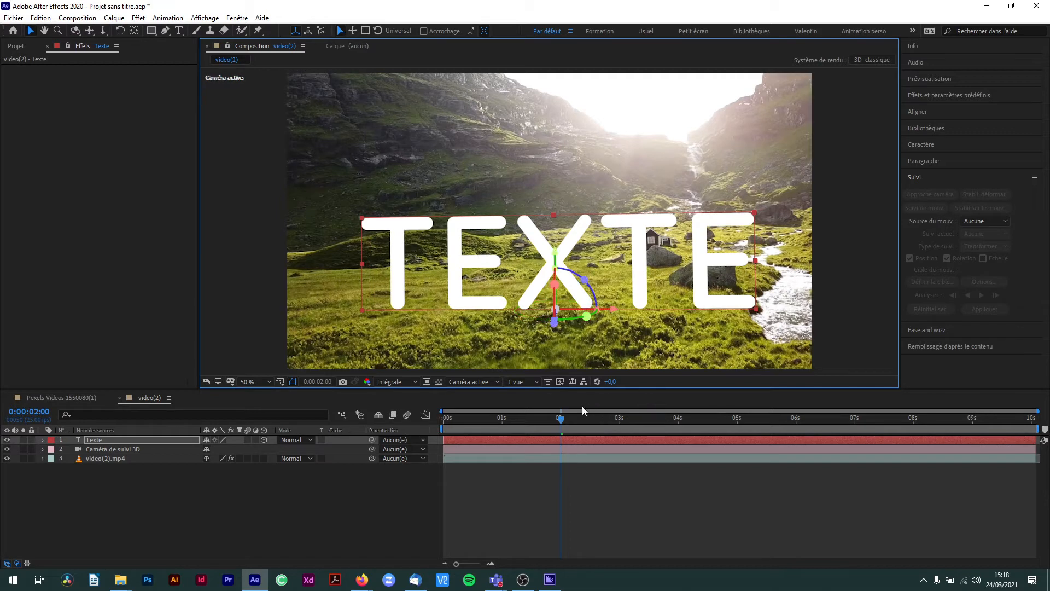
drag(555, 271, 546, 156)
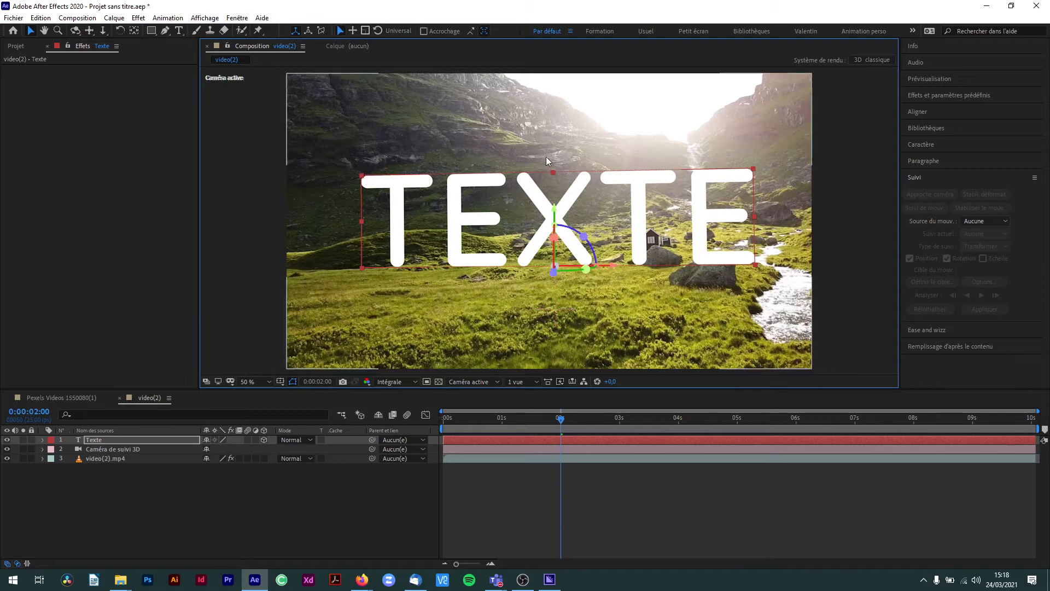
Play and scrub the shot between its start and about 0:00:04:15 to examine the camera passing through the text
drag(560, 423, 713, 454)
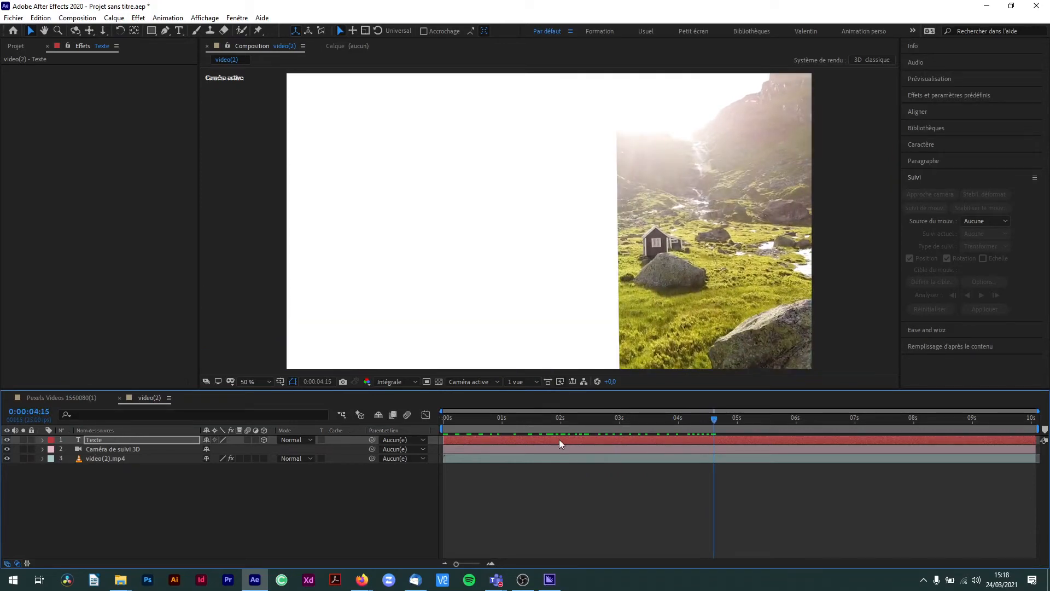
drag(704, 428, 432, 408)
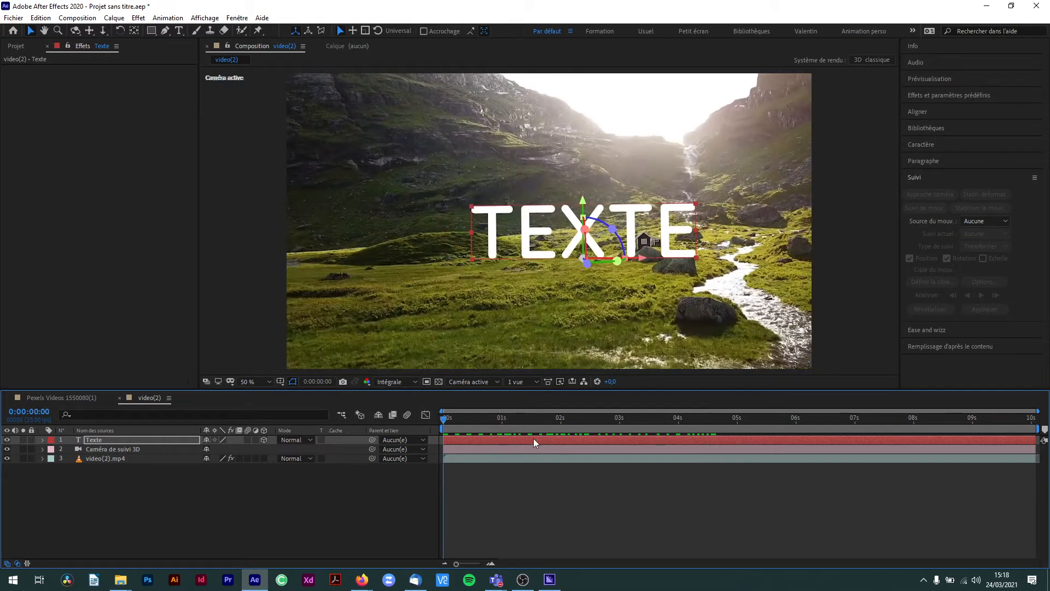
key(space)
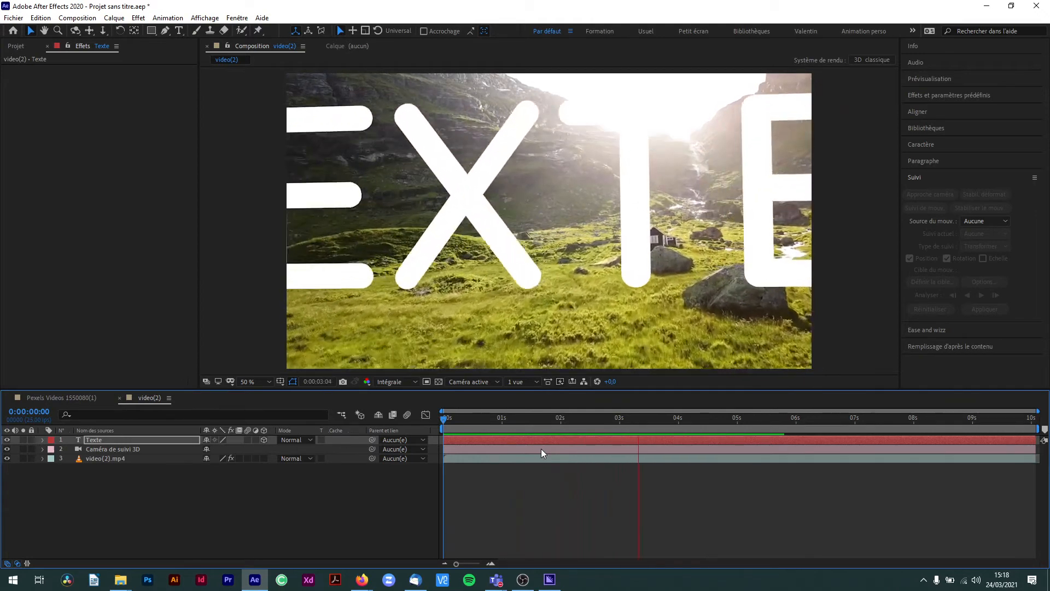
drag(695, 424, 499, 425)
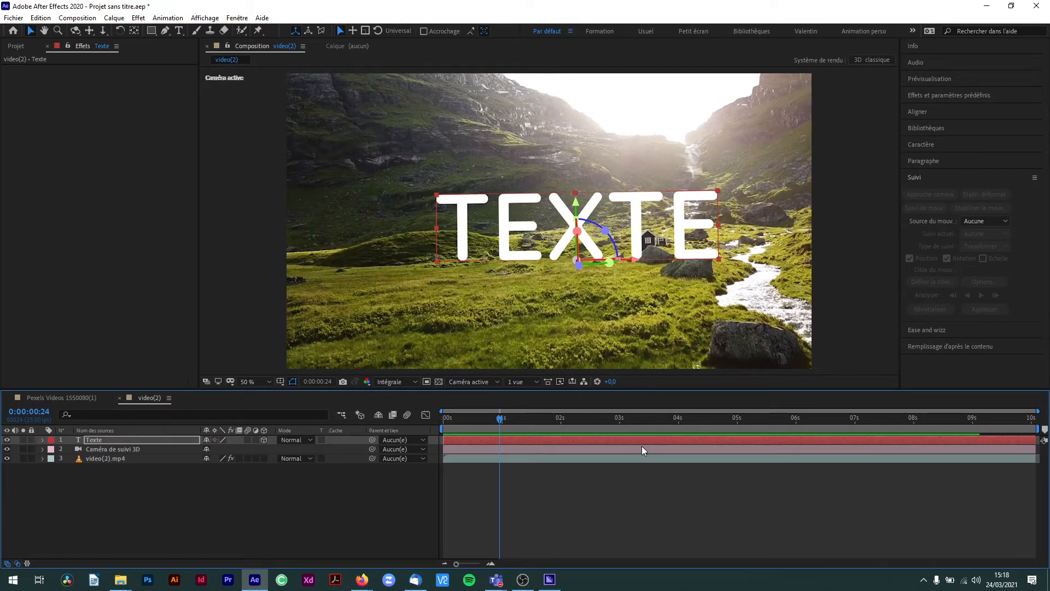
drag(501, 428, 686, 425)
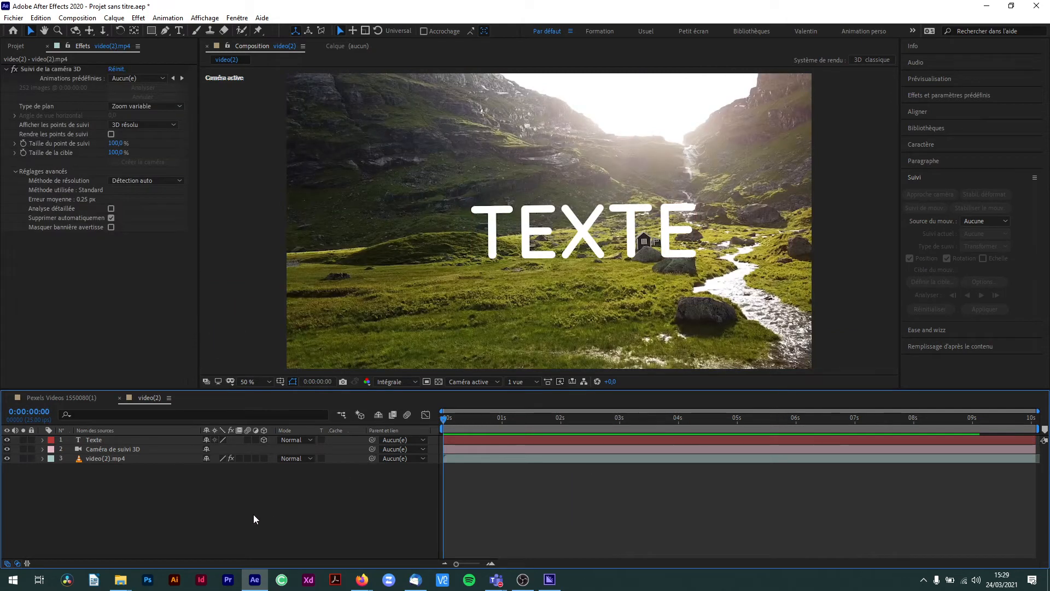
At 0:00:04:15, reveal the Texte layer's Position and shift its X value to -384.2 to recentre the white letter in the frame
drag(444, 419, 715, 451)
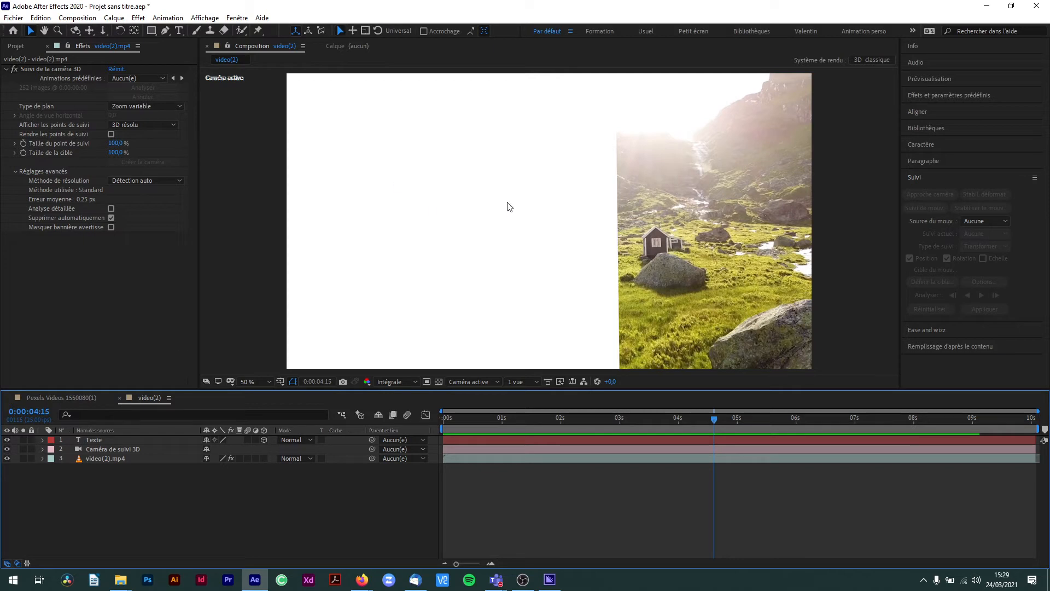
click(105, 441)
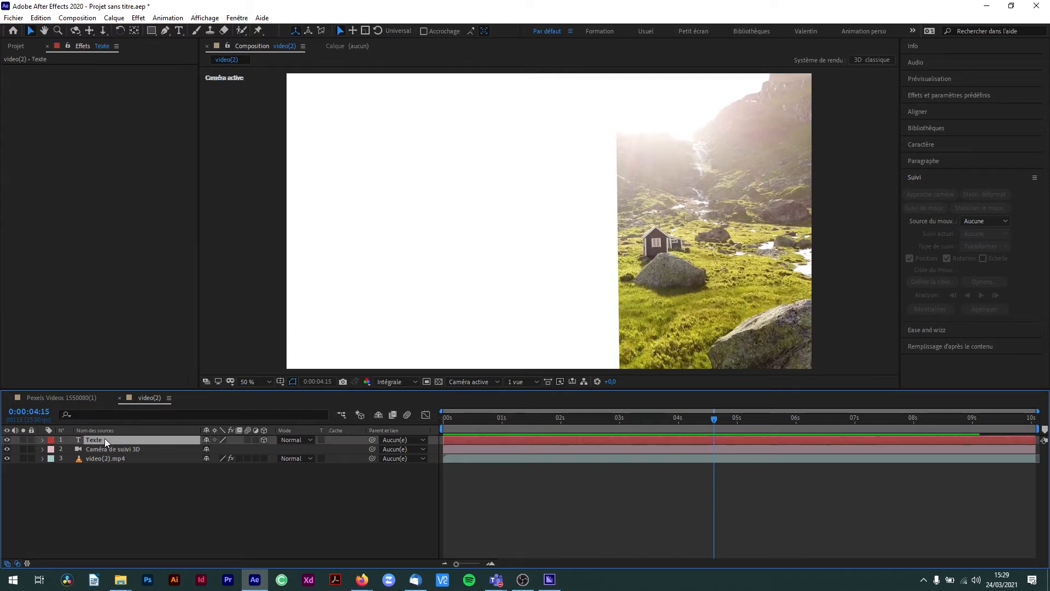
click(42, 440)
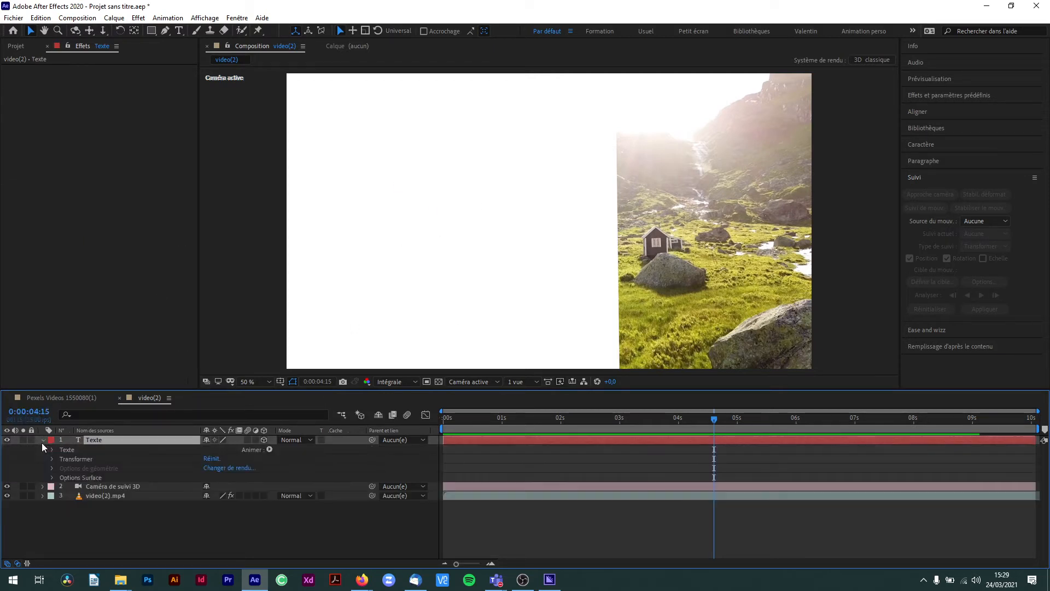
click(43, 441)
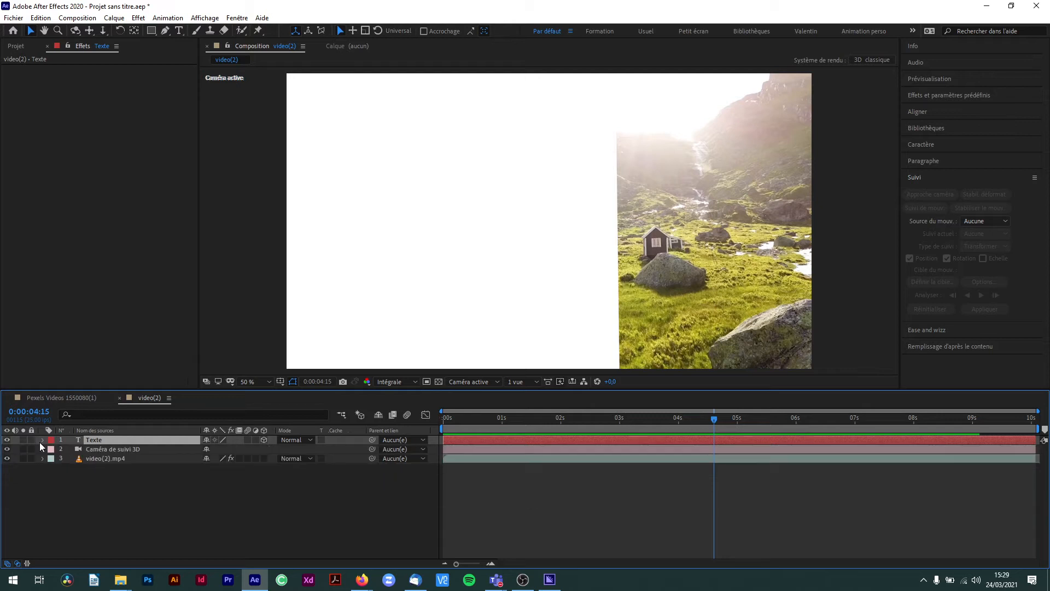
key(p)
drag(225, 448, 235, 448)
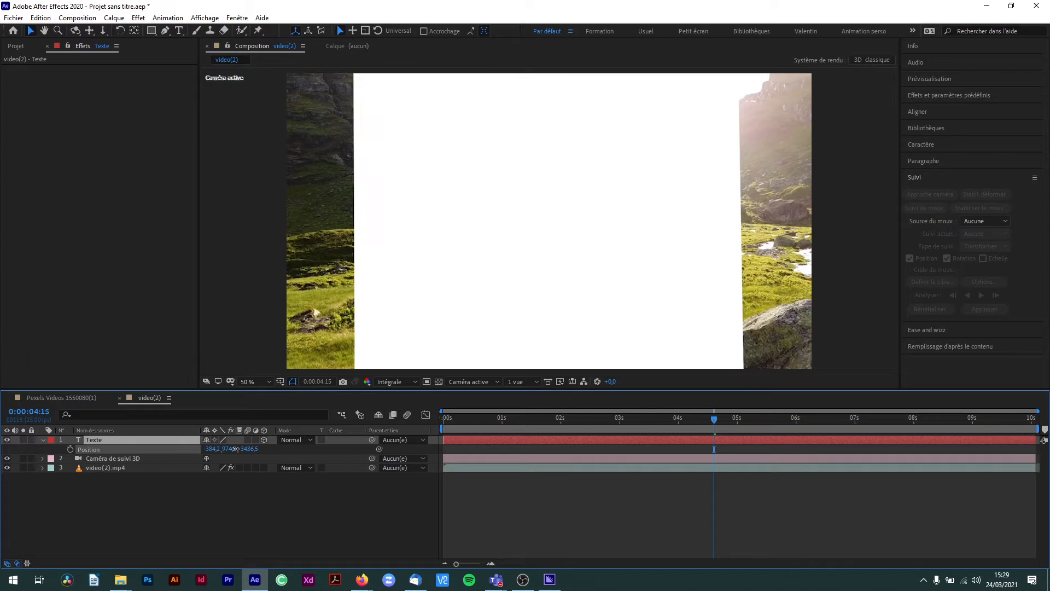
Scrub between about 0:00:03:21 and 0:00:04:17 to examine how the letter fills the frame as the camera goes through it
click(720, 421)
drag(720, 421, 713, 421)
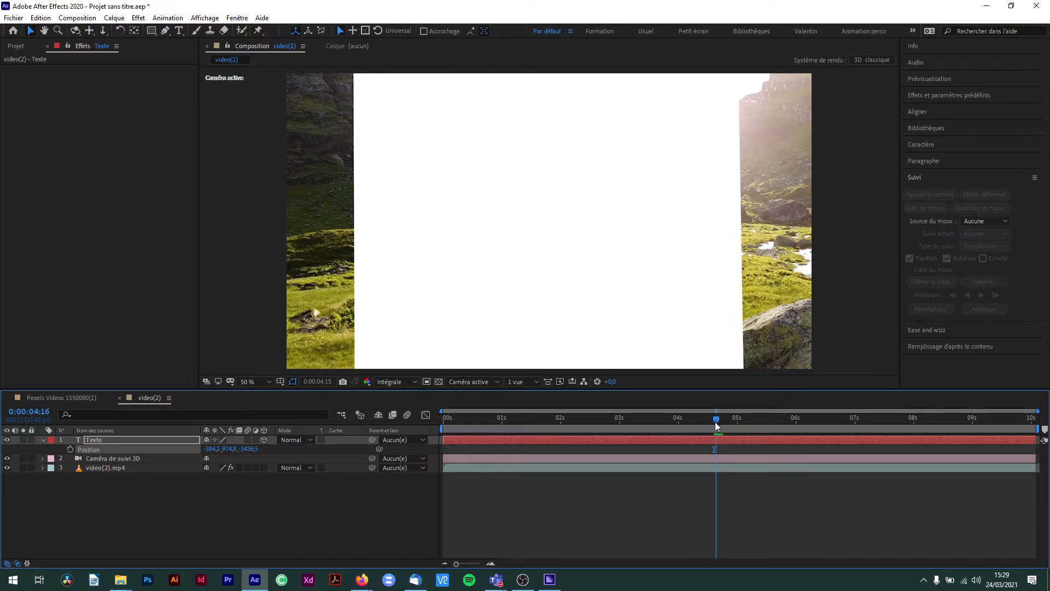
drag(717, 422, 718, 423)
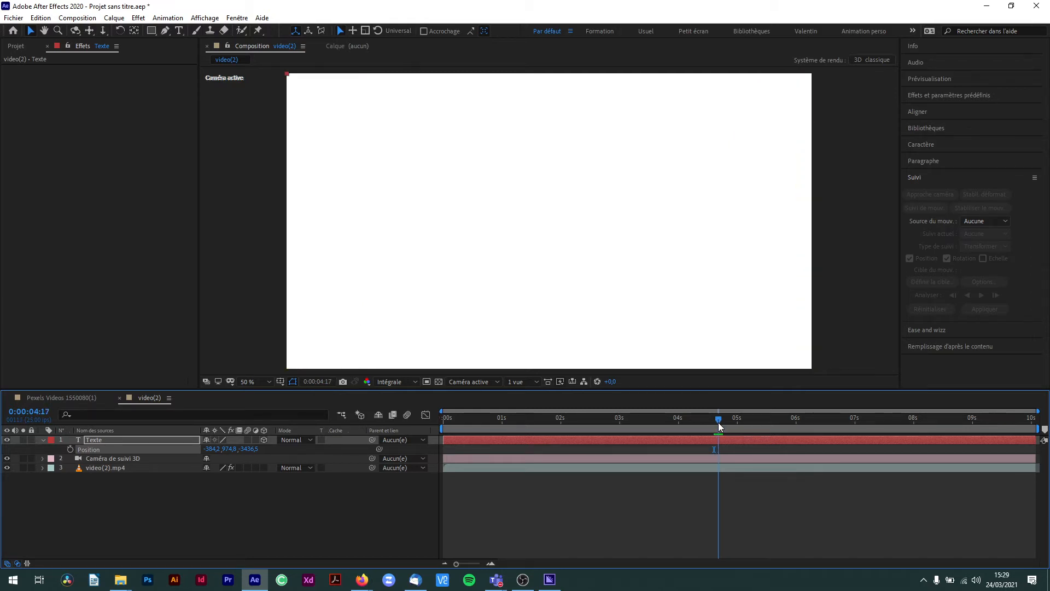
mouse_move(720, 422)
mouse_down()
mouse_move(709, 424)
mouse_move(717, 425)
mouse_up()
drag(719, 418, 708, 420)
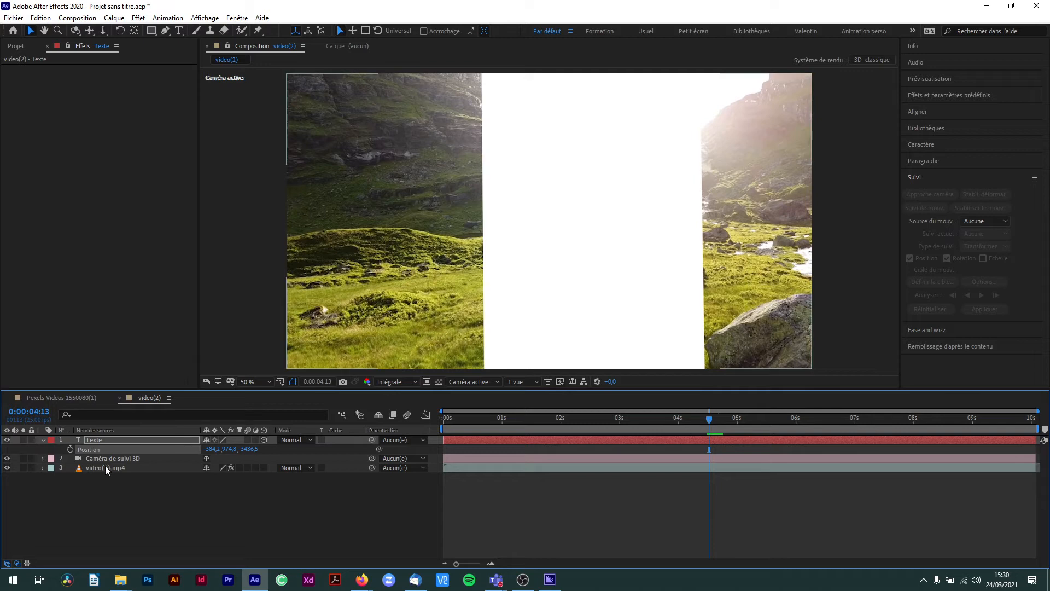
drag(694, 421, 708, 448)
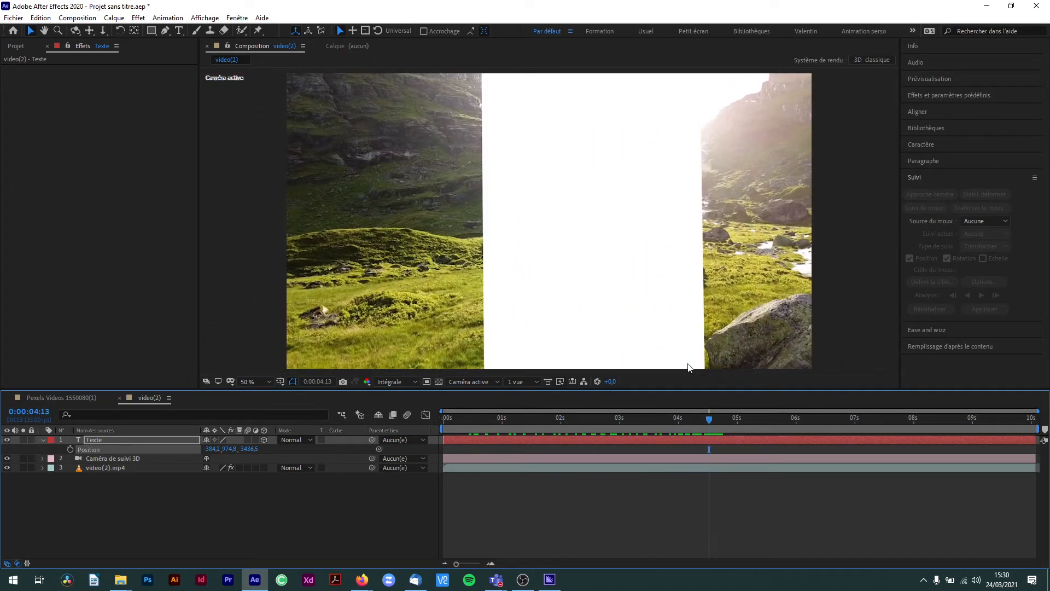
click(715, 422)
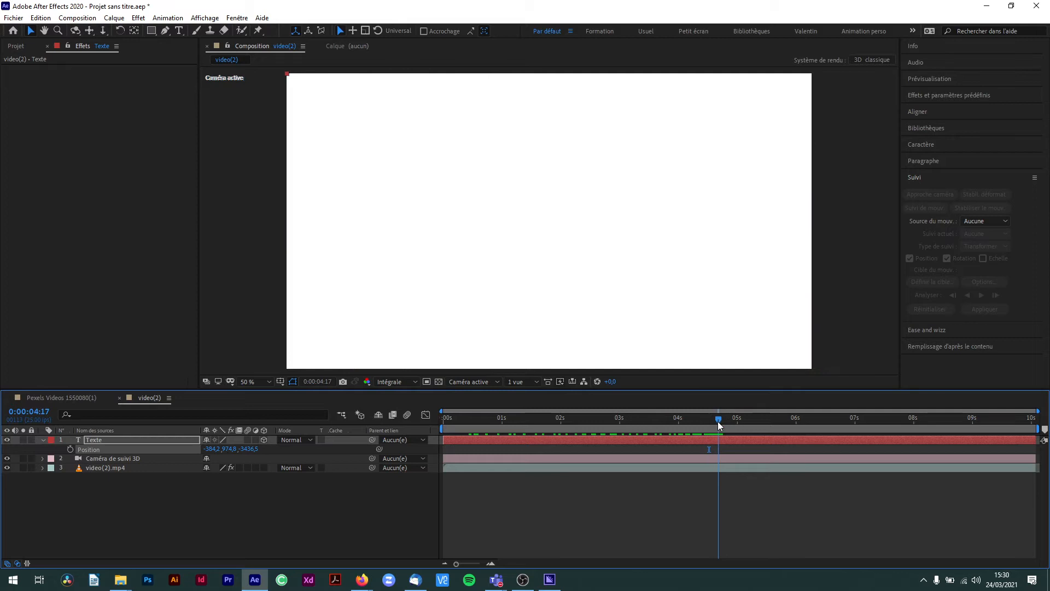
drag(718, 421, 709, 421)
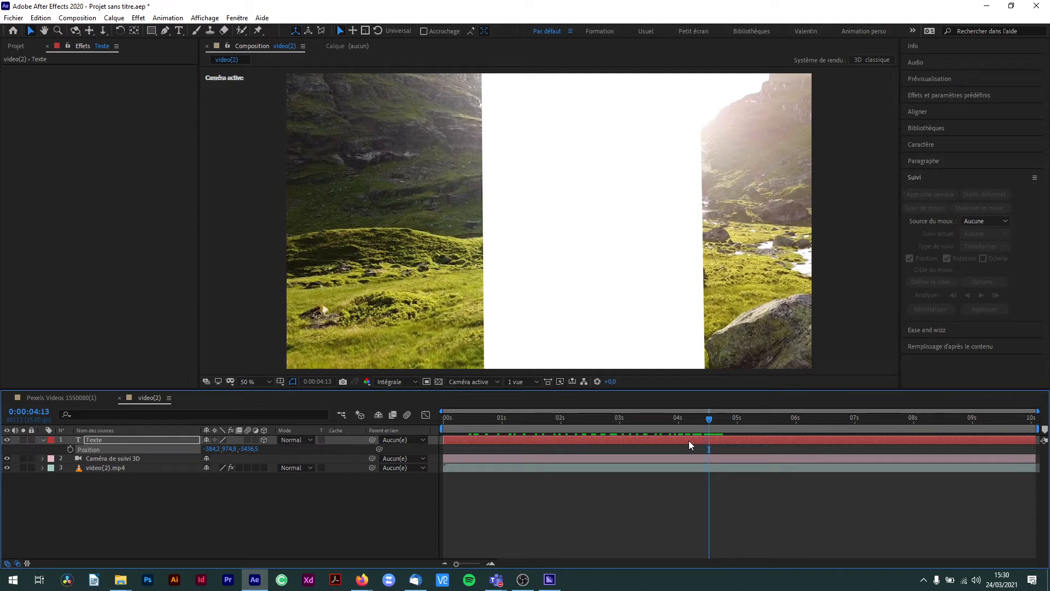
drag(710, 420, 713, 457)
drag(710, 457, 669, 460)
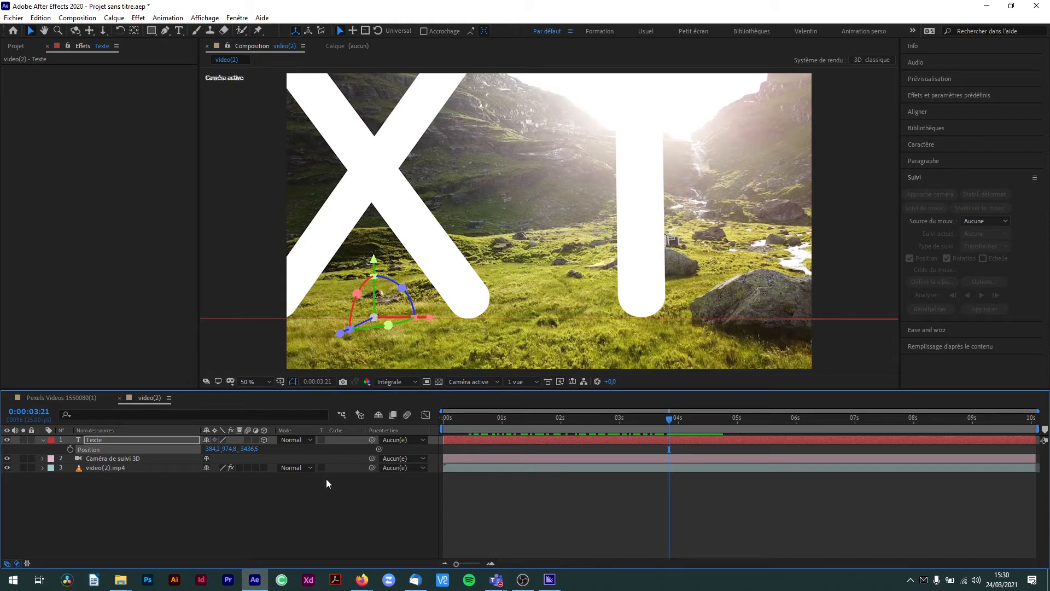
drag(670, 422, 520, 444)
double_click(96, 439)
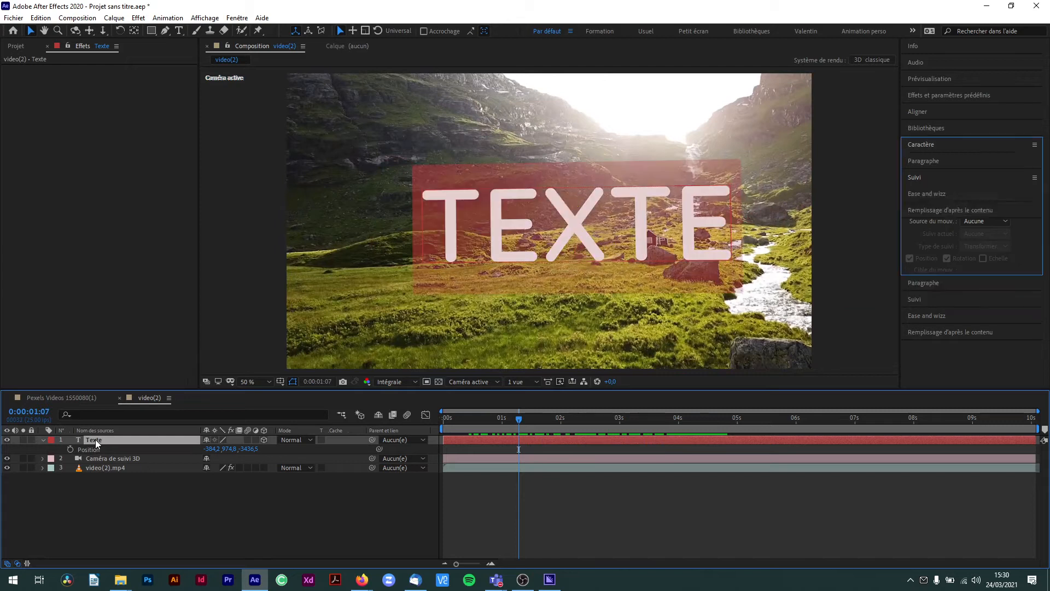
text(IMP)
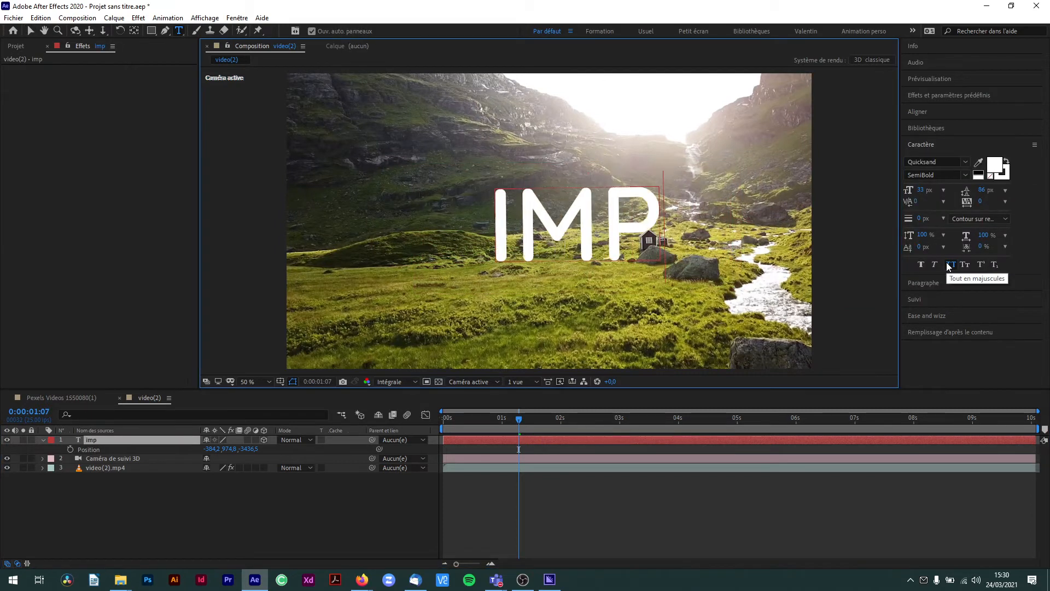
key(BackSpace)
key(BackSpace)
key(BackSpace)
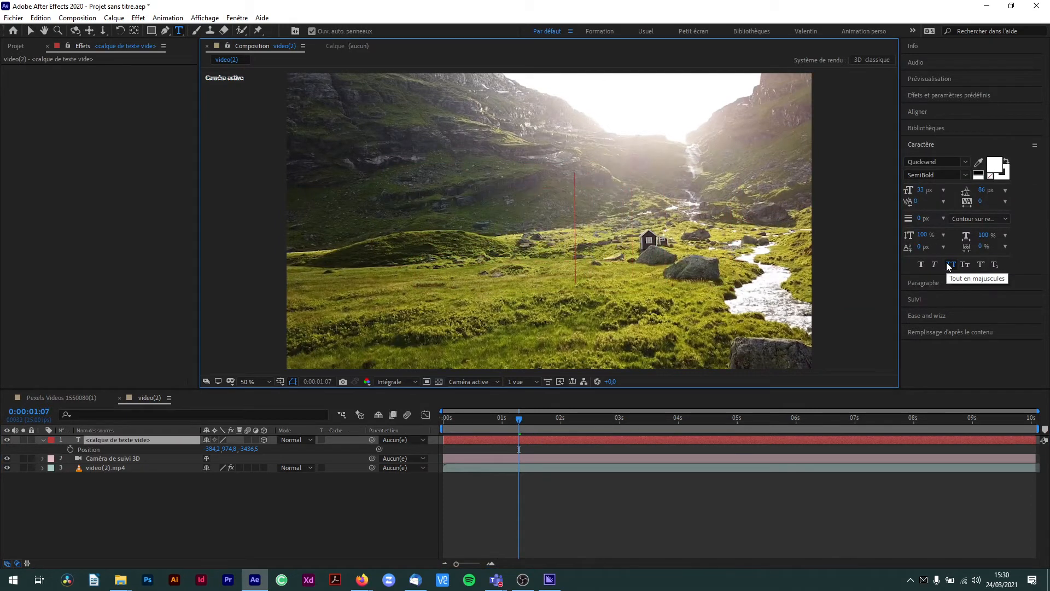
text(Textx)
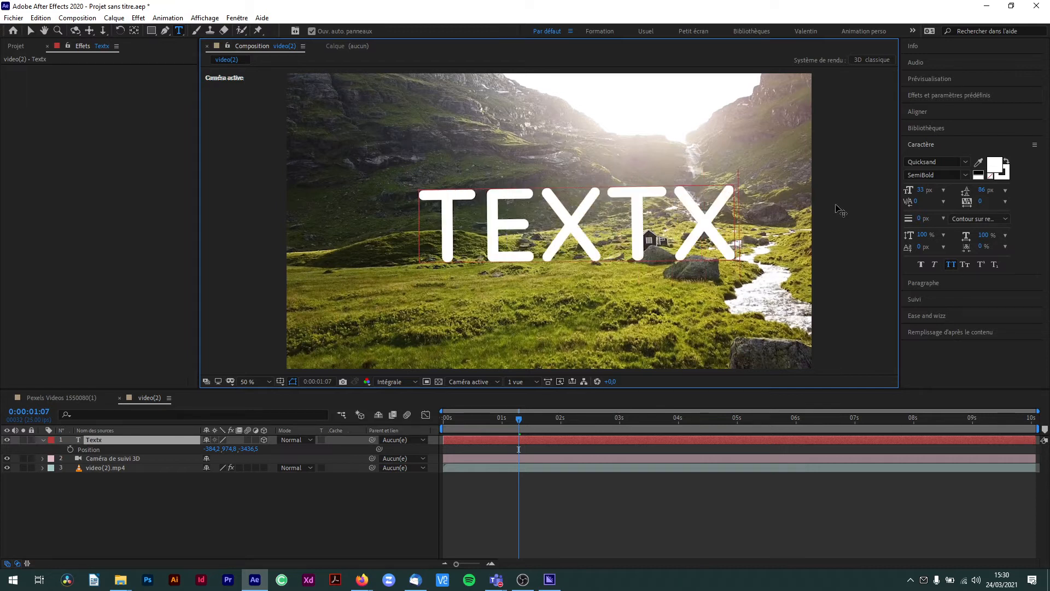
key(BackSpace)
text(e)
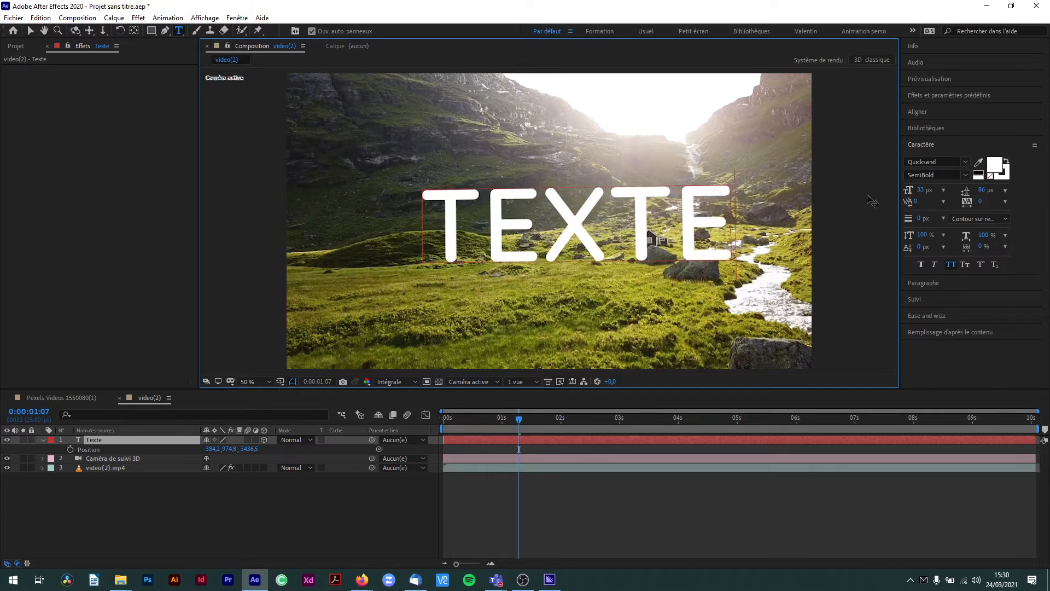
Change the font of all the text in the Texte layer to Impact, leaving the layer deselected
click(966, 161)
text(Impact)
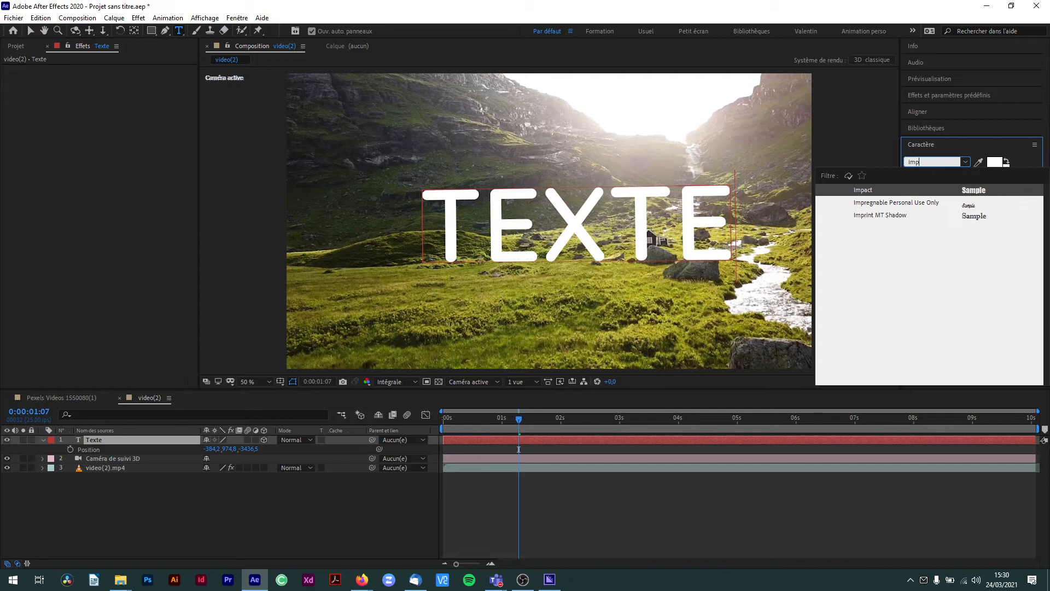
key(Return)
click(950, 152)
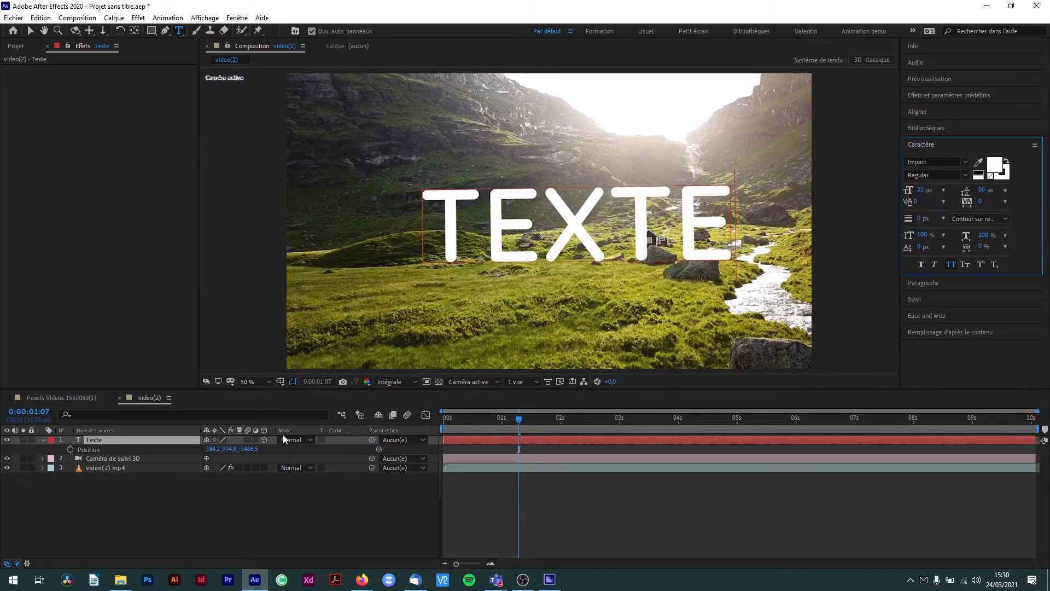
double_click(106, 441)
click(922, 161)
click(921, 161)
text(imp)
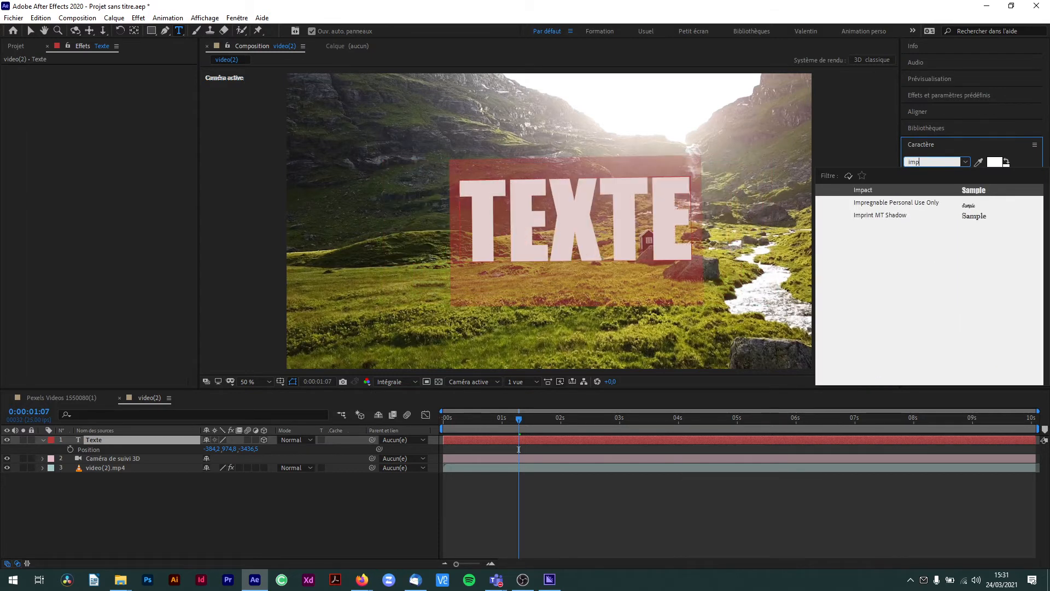
key(Return)
click(311, 513)
Using frames 0:00:04:10 and 0:00:04:13 as reference, adjust the Texte layer's X position to -239.2
drag(518, 419, 704, 429)
drag(210, 449, 281, 447)
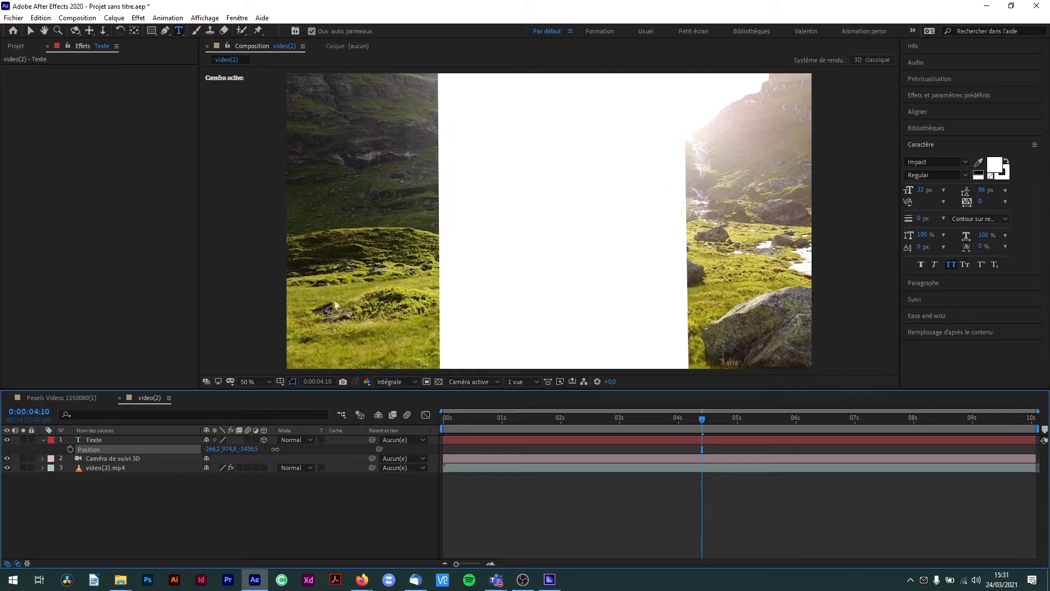
click(549, 442)
drag(695, 422, 709, 421)
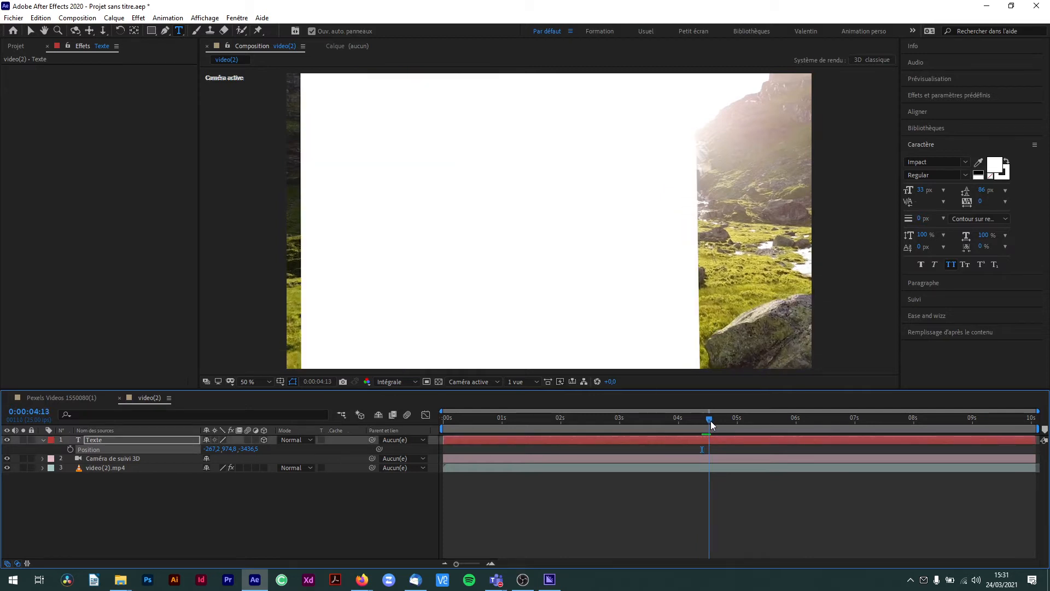
drag(211, 444, 224, 446)
click(625, 438)
Play the composition from the start to check the Impact text's pass-through, and return to 0:00:00:00
drag(711, 414, 425, 412)
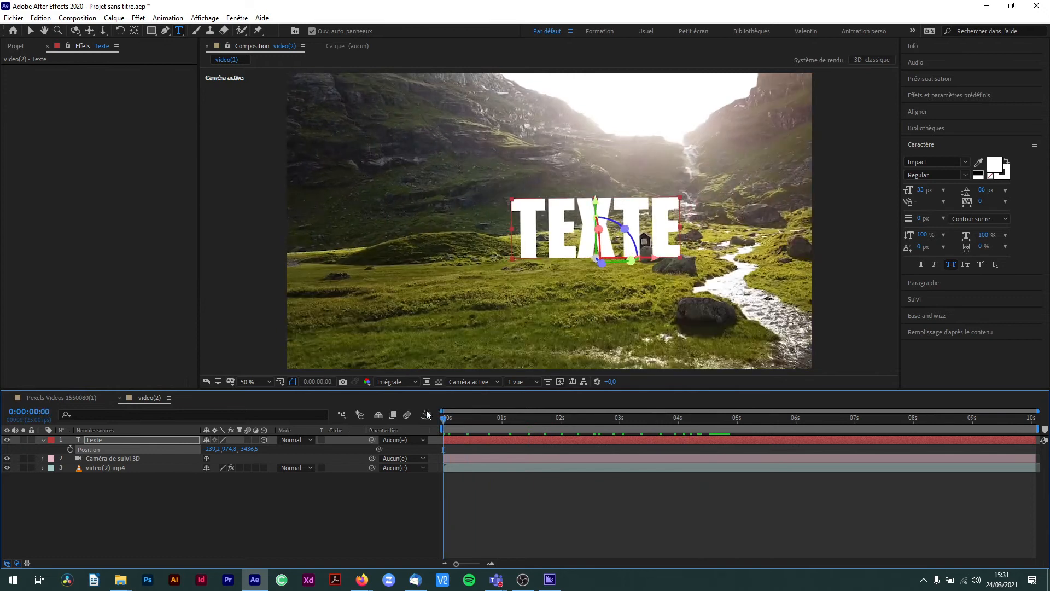
key(space)
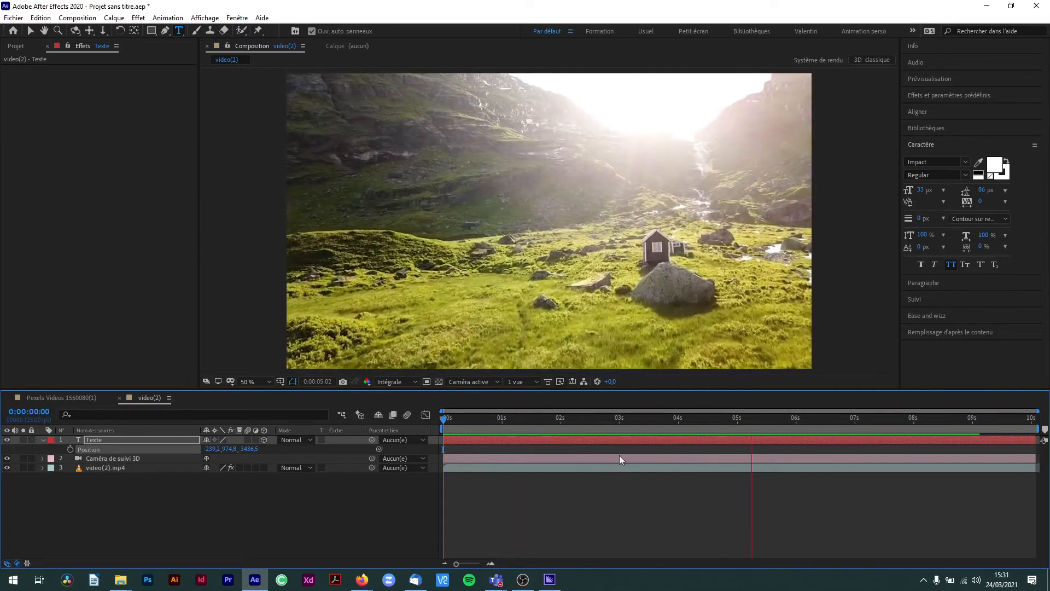
click(718, 422)
drag(706, 425, 276, 437)
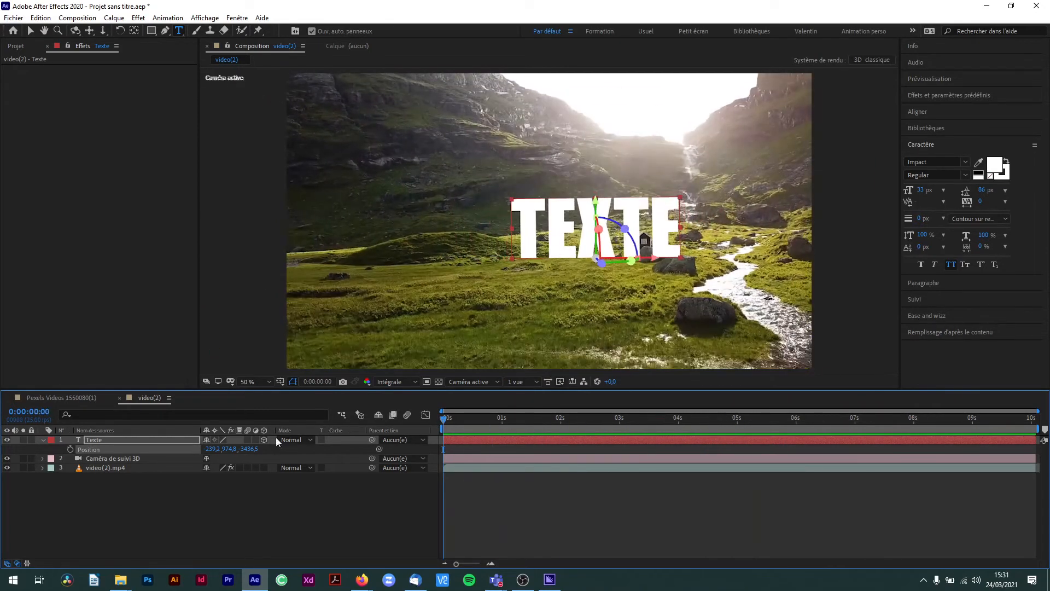
Trim the start of the video(2).mp4 layer to 0:00:04:18, where the text has left the frame
click(218, 511)
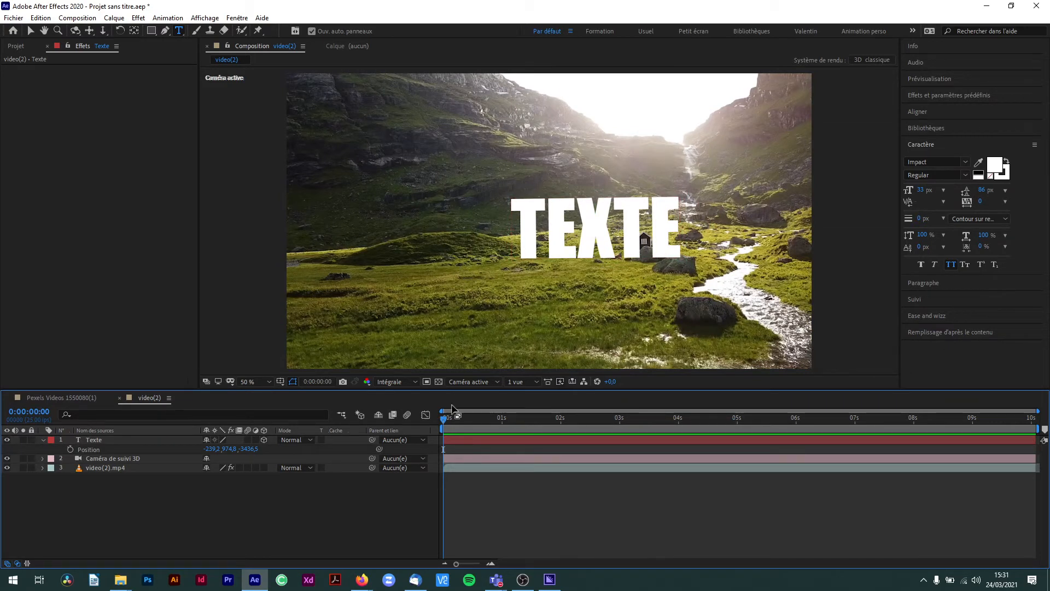
drag(471, 422, 721, 437)
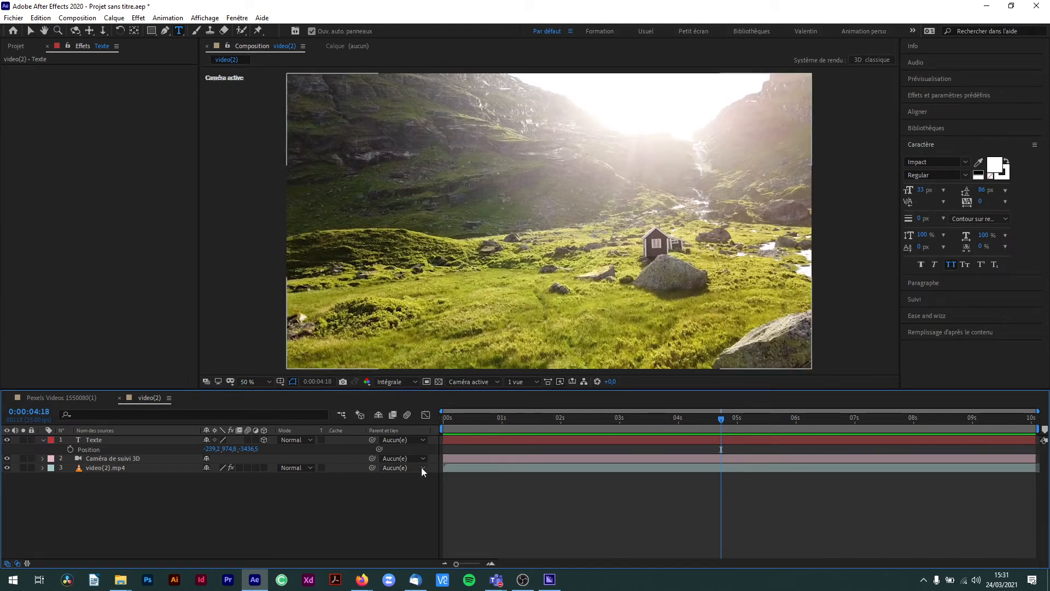
mouse_move(441, 470)
mouse_down()
mouse_move(713, 481)
mouse_move(706, 420)
mouse_move(628, 420)
mouse_move(501, 440)
mouse_move(753, 464)
mouse_move(528, 455)
mouse_move(430, 479)
mouse_up()
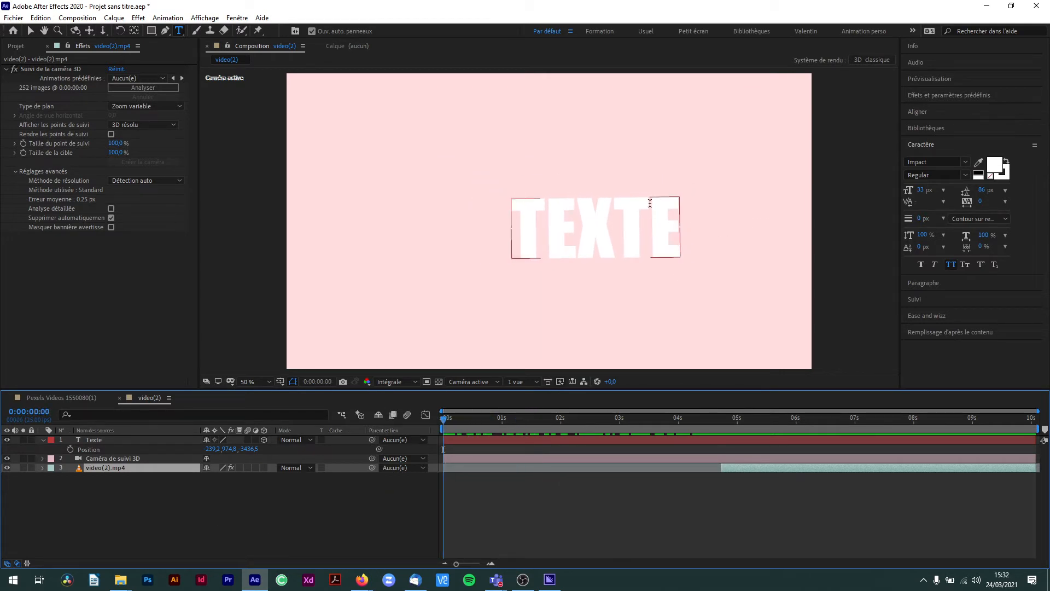
Add a second copy of video(2).mp4 directly below the Texte layer and set its track matte to Alpha Texte
key(v)
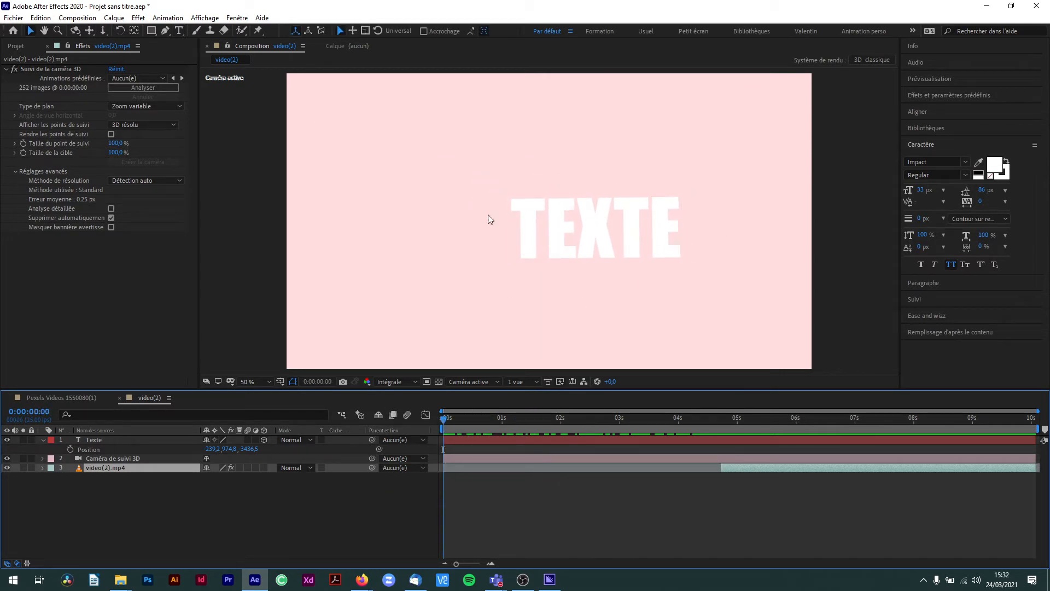
click(19, 49)
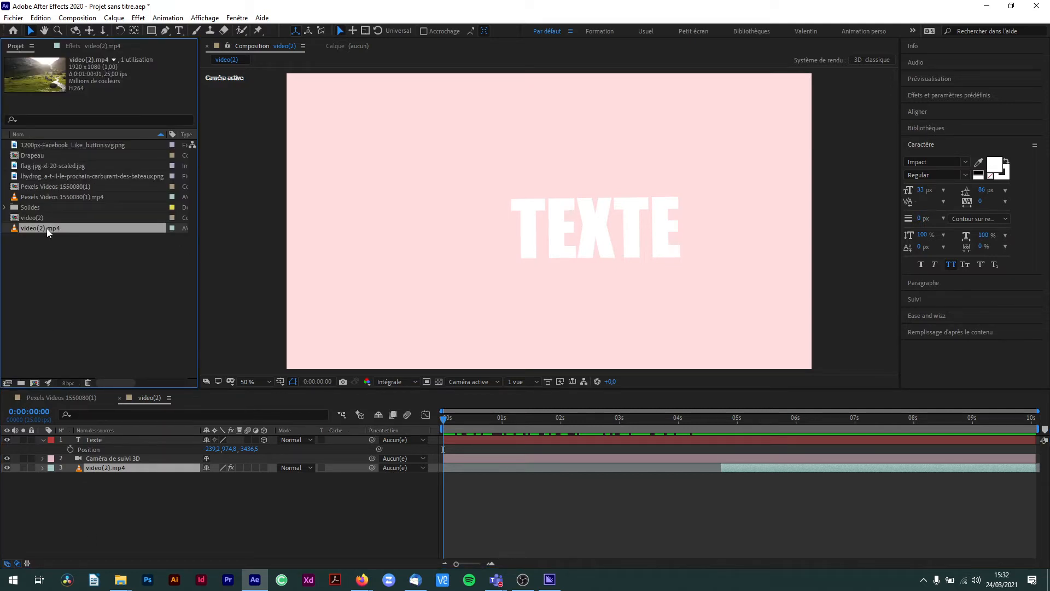
drag(47, 228, 97, 444)
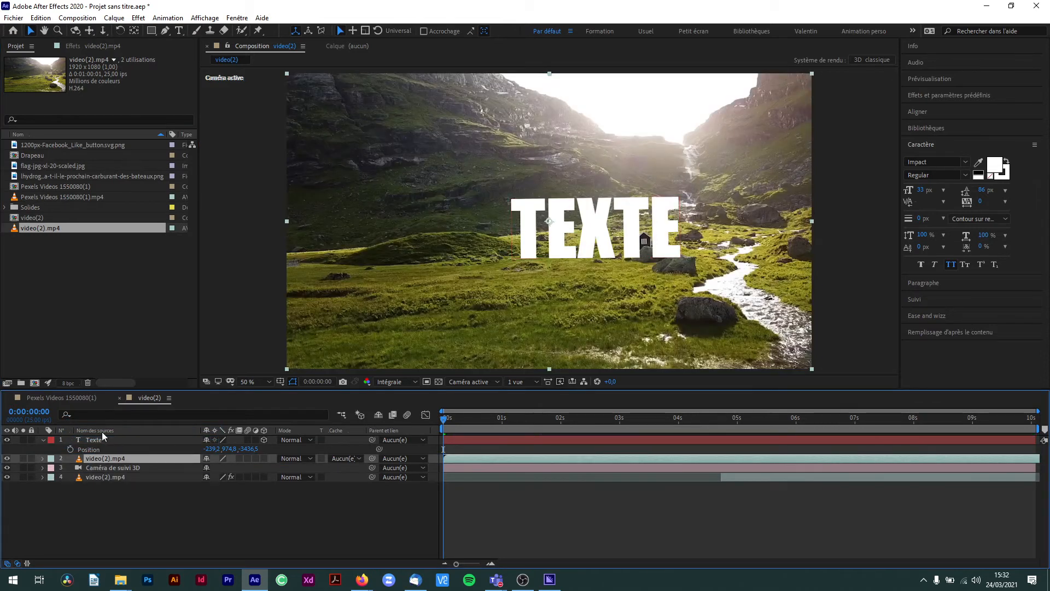
click(43, 440)
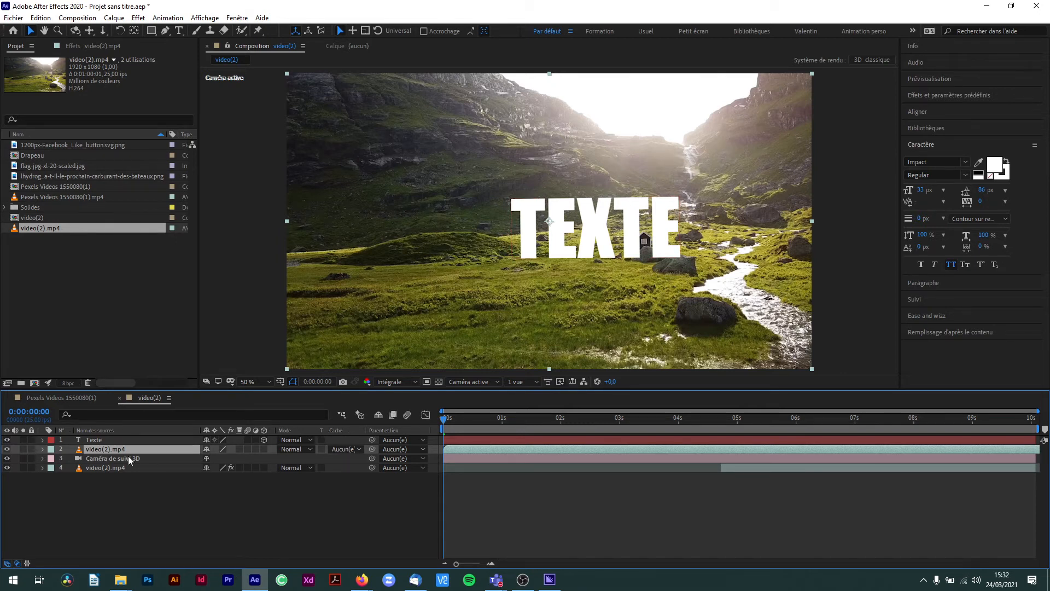
click(341, 448)
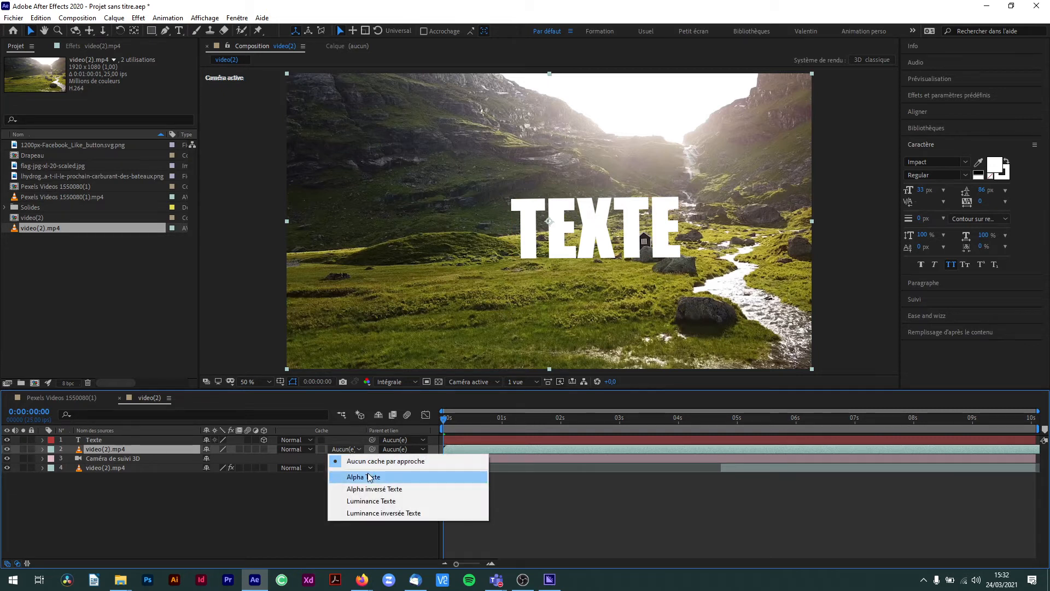
click(363, 476)
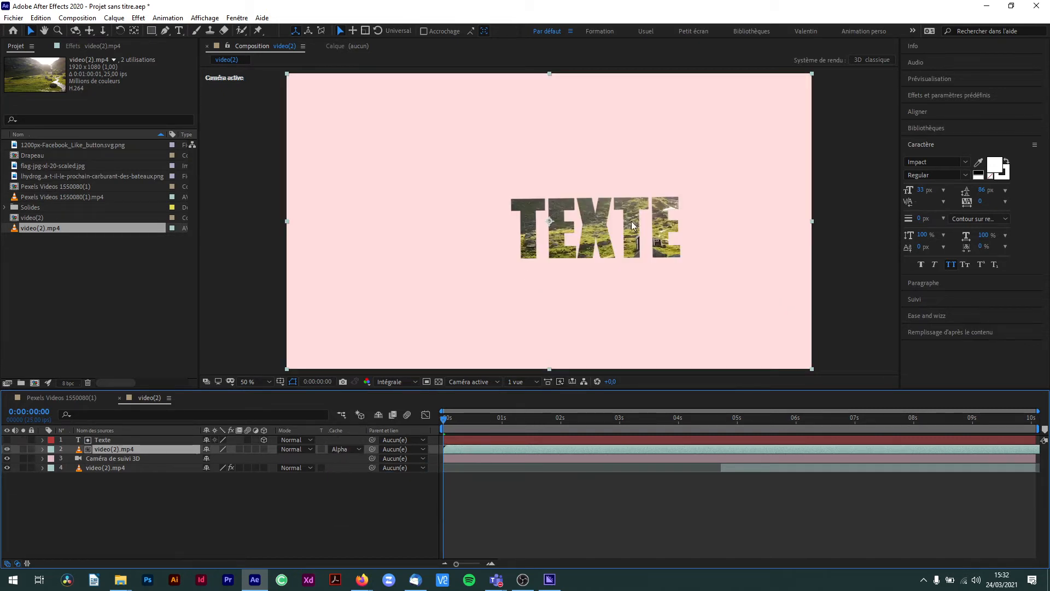
Preview the composition to check the footage inside the text and its transition, and review the copied clip's track matte options
click(671, 507)
key(space)
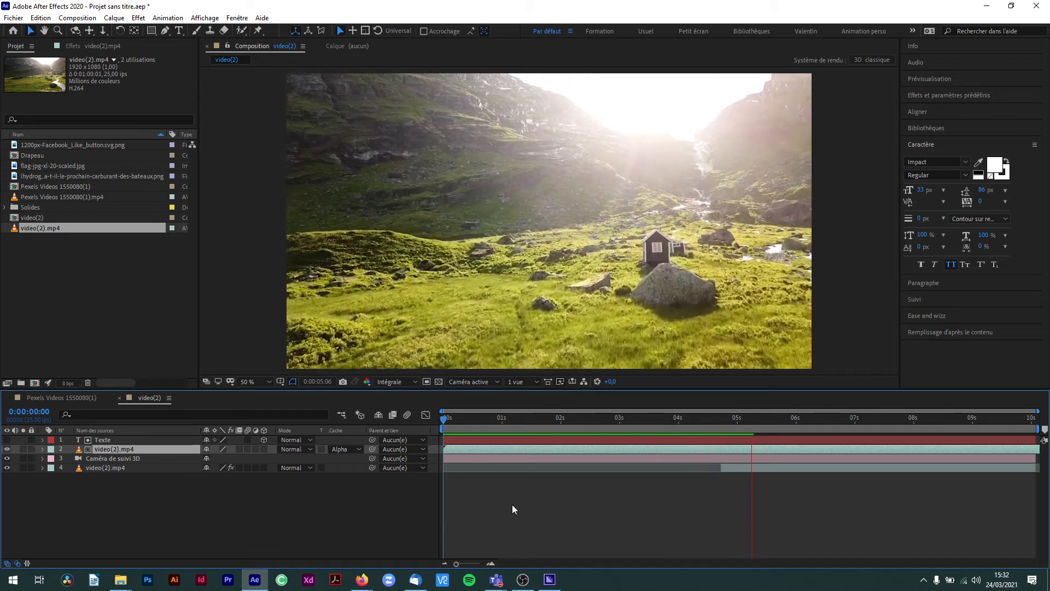
click(753, 420)
drag(703, 430, 264, 402)
key(space)
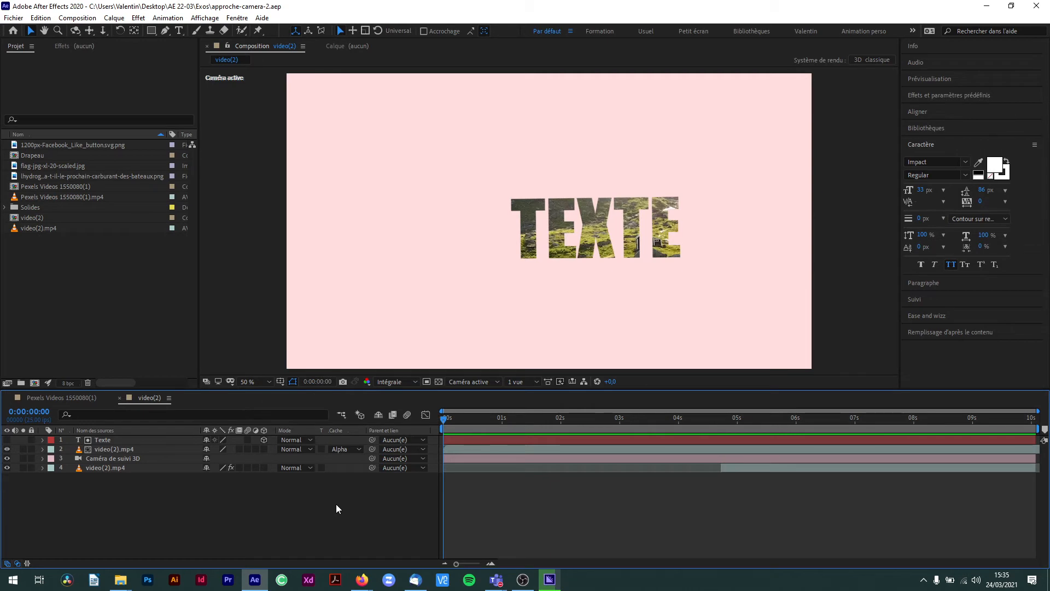
click(353, 449)
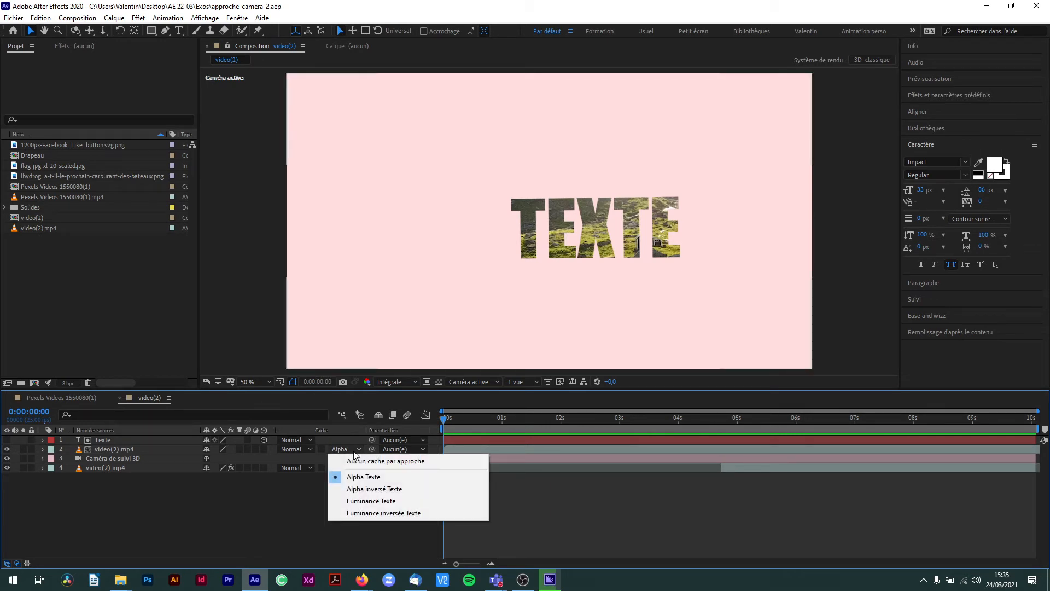
click(301, 509)
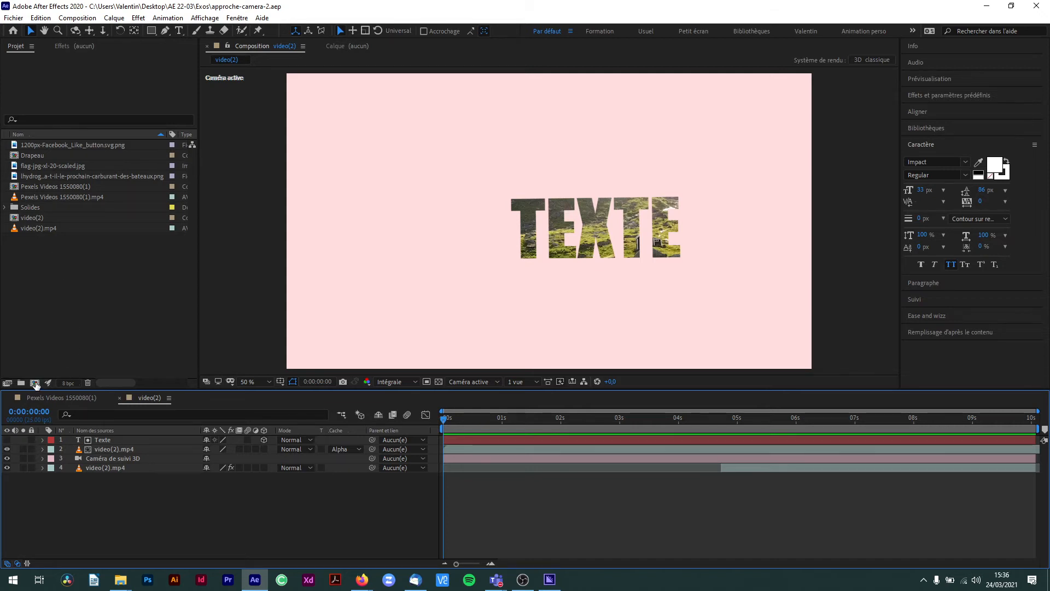
Create a new 1920 × 1080 composition at 25 fps, lasting 0:00:10:02, and place video(2).mp4 in it
click(34, 382)
click(789, 385)
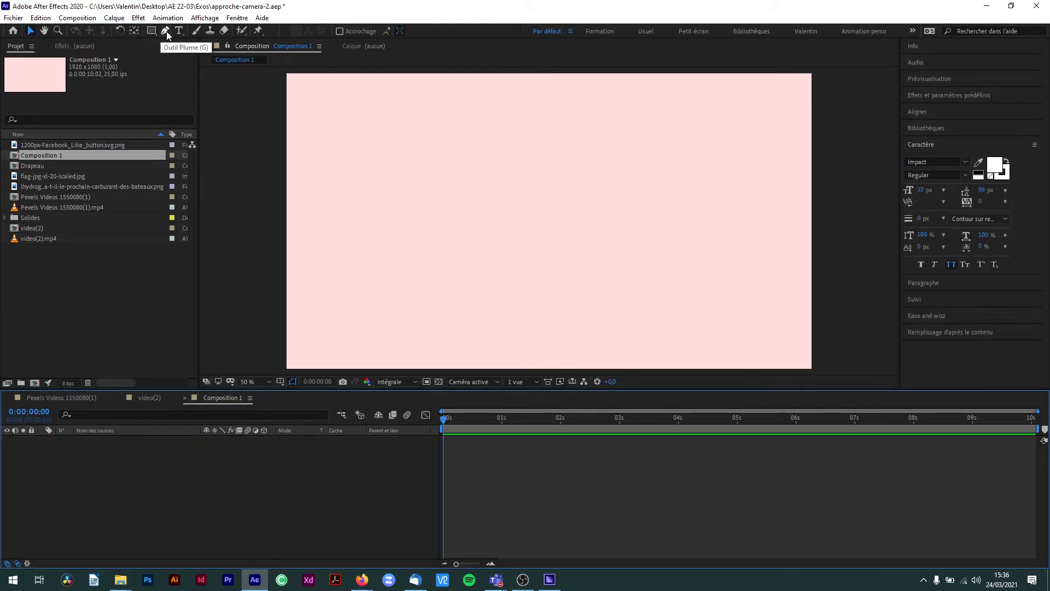
click(42, 240)
drag(44, 239, 175, 481)
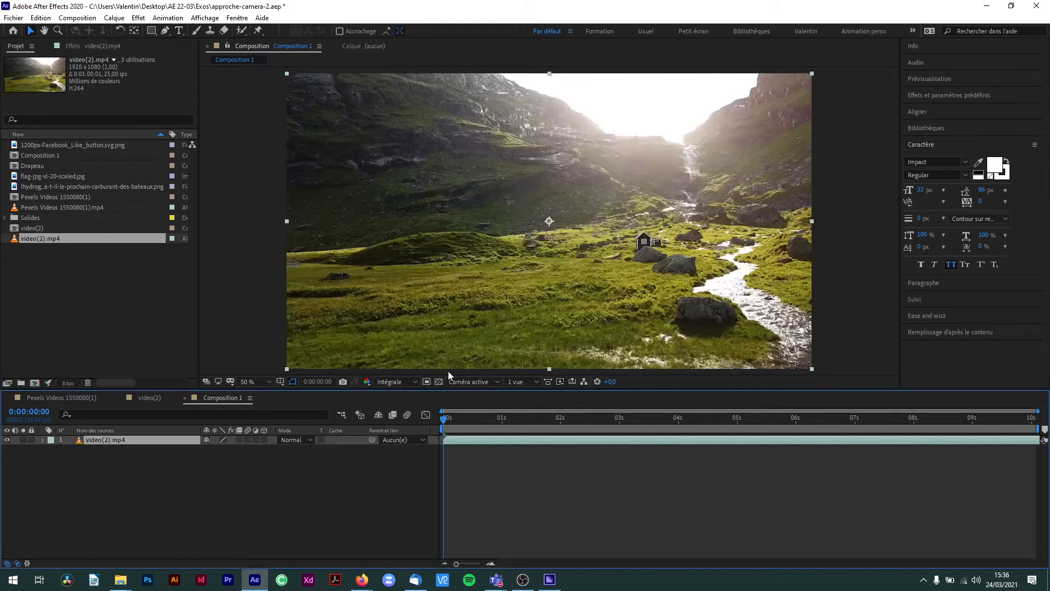
click(153, 31)
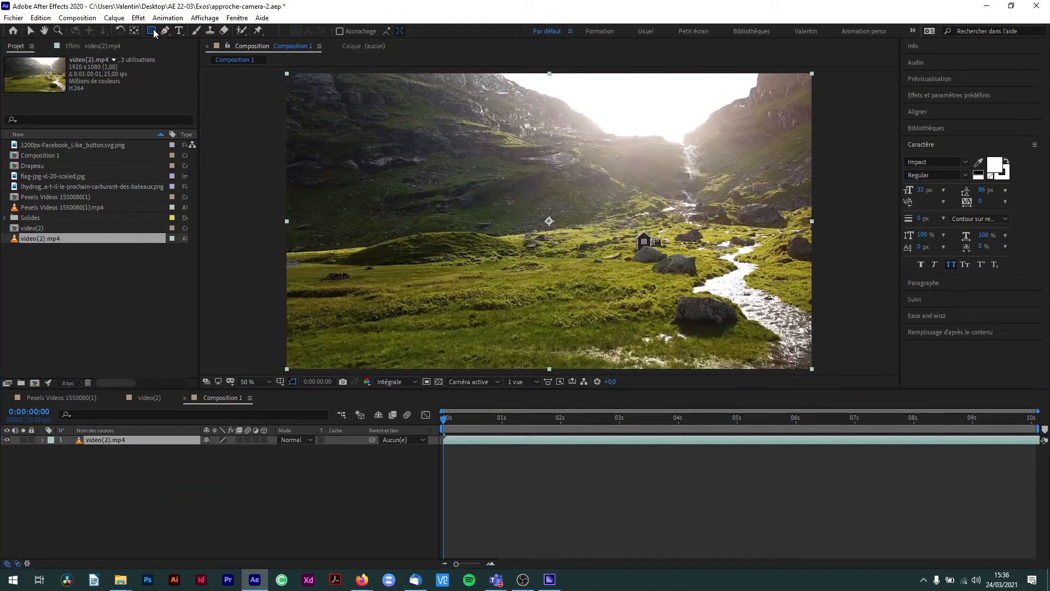
drag(286, 73, 344, 106)
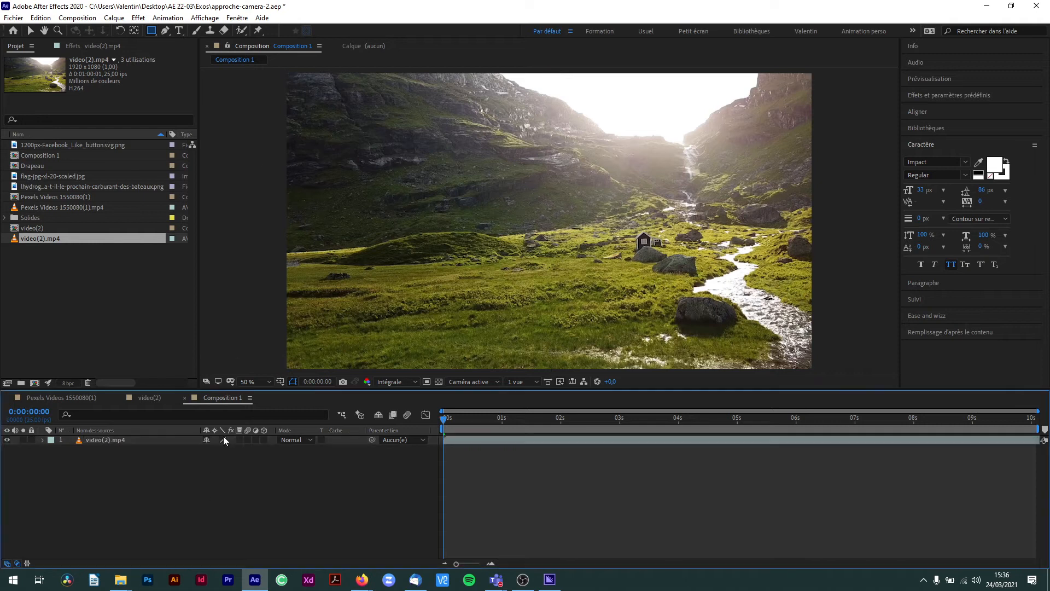
drag(386, 133, 815, 372)
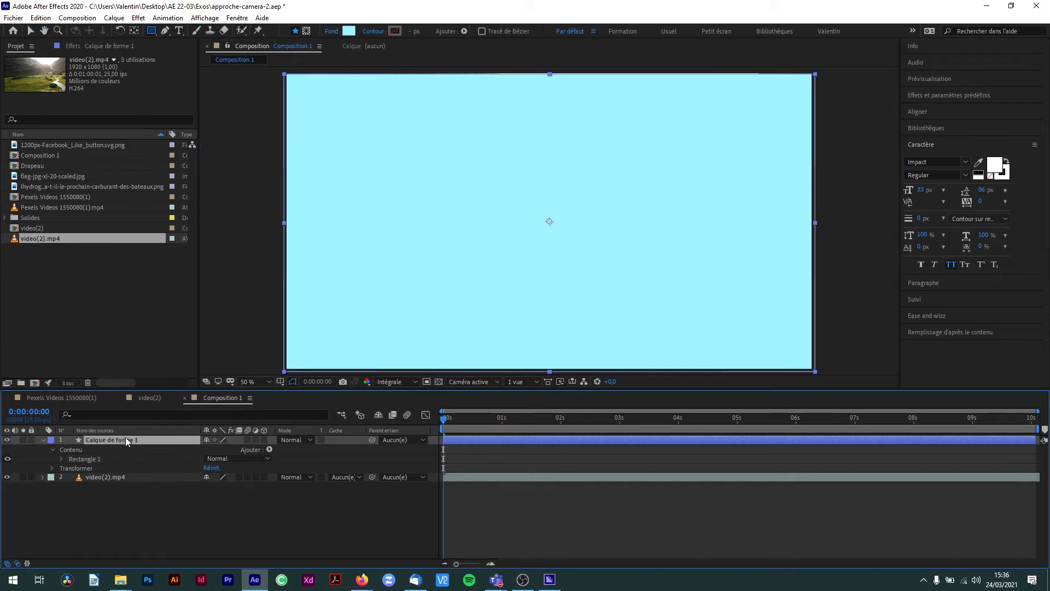
key(Delete)
Create a pink 1920 × 1080 px solid above video(2).mp4, keeping the default solid settings
right_click(142, 475)
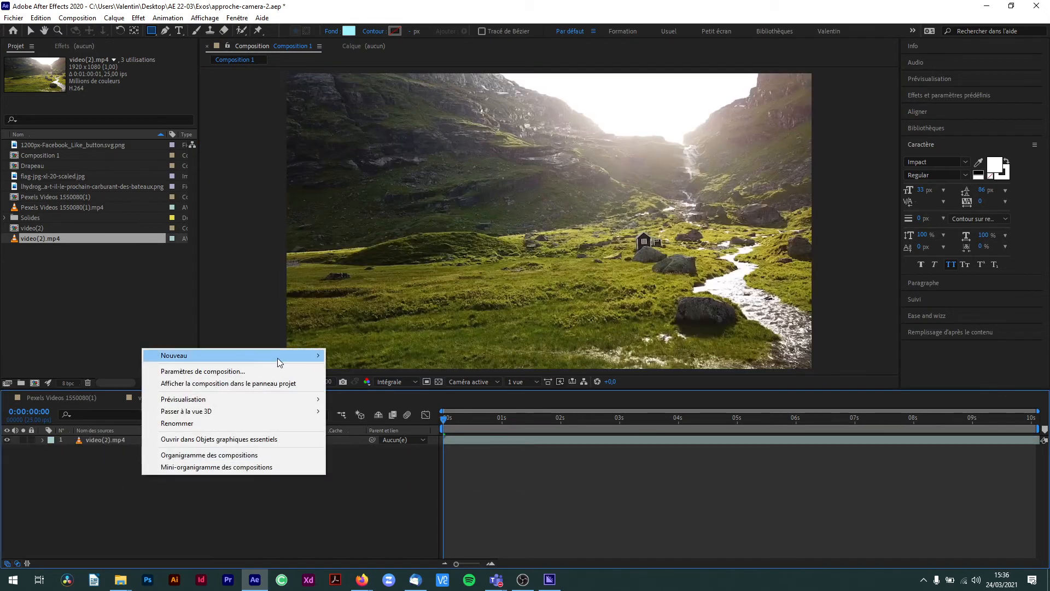
mouse_move(277, 358)
click(367, 384)
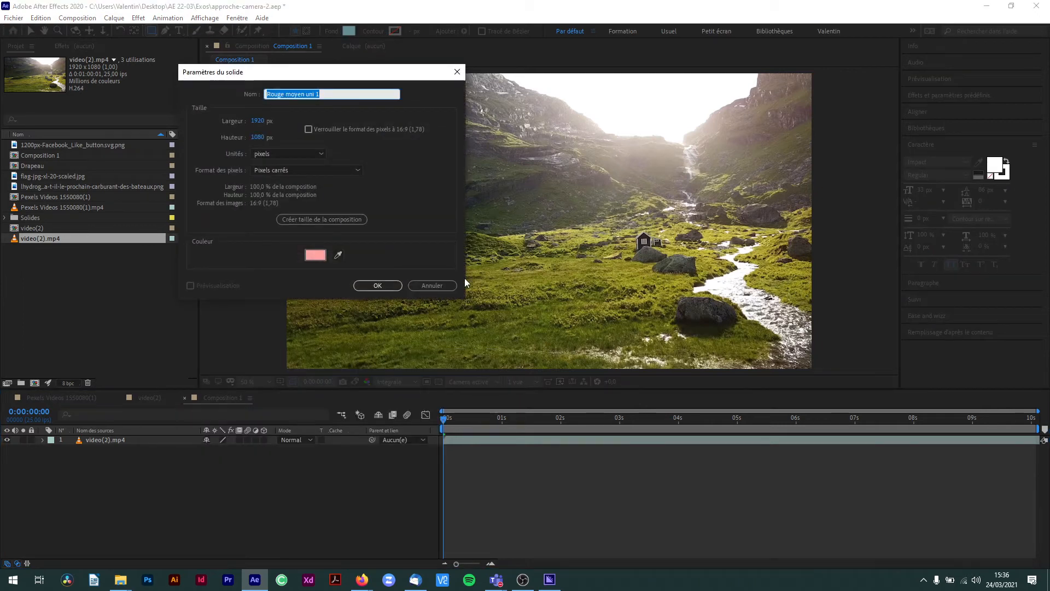
click(373, 283)
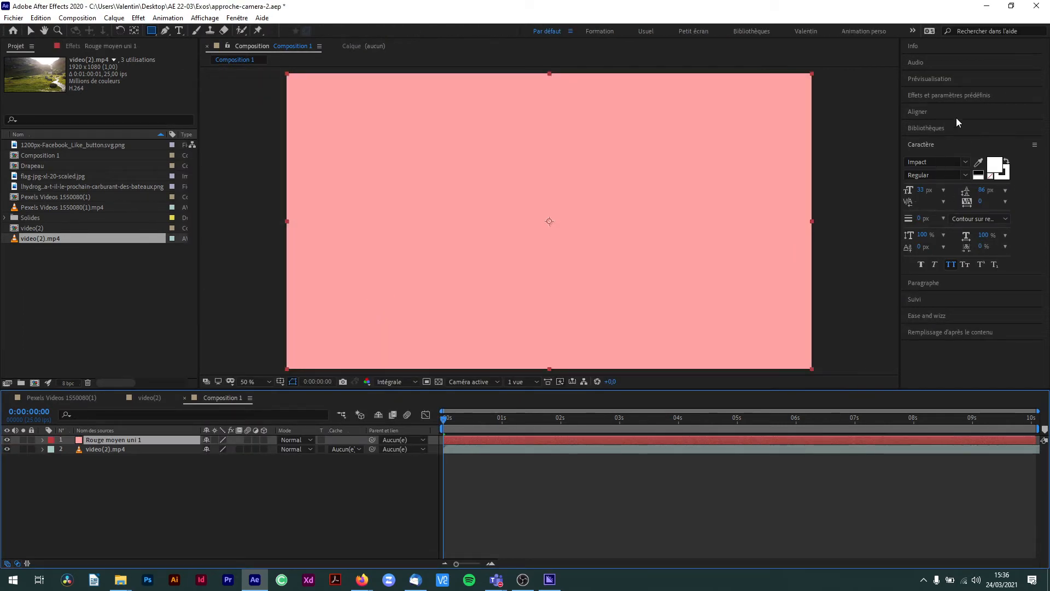
Find the Gamme des dégradés effect with the search term "dég" and apply it to the solid
click(940, 95)
key(ctrl+f)
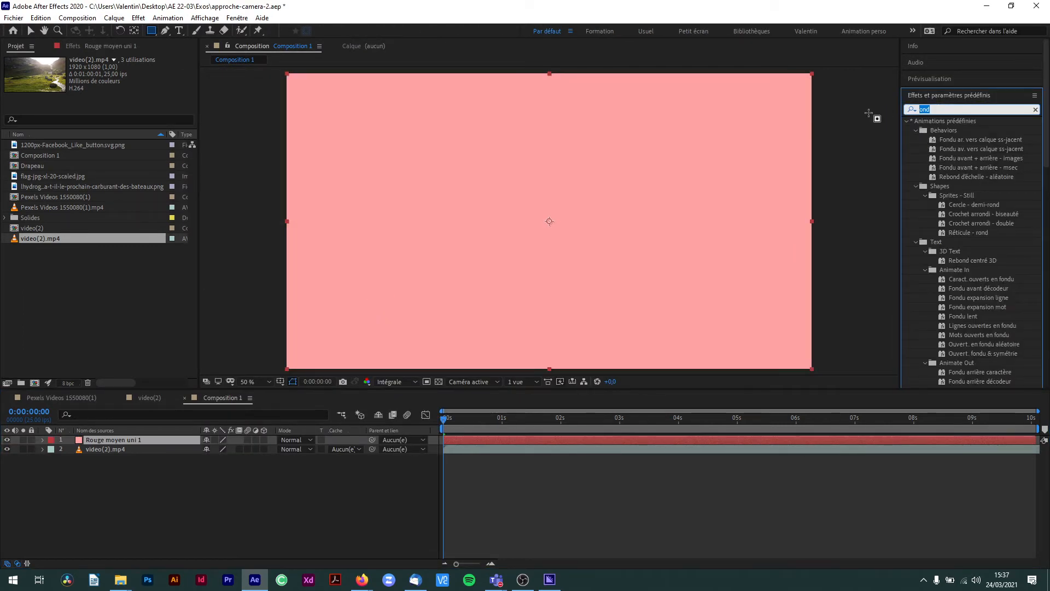
text(gé)
key(BackSpace)
key(BackSpace)
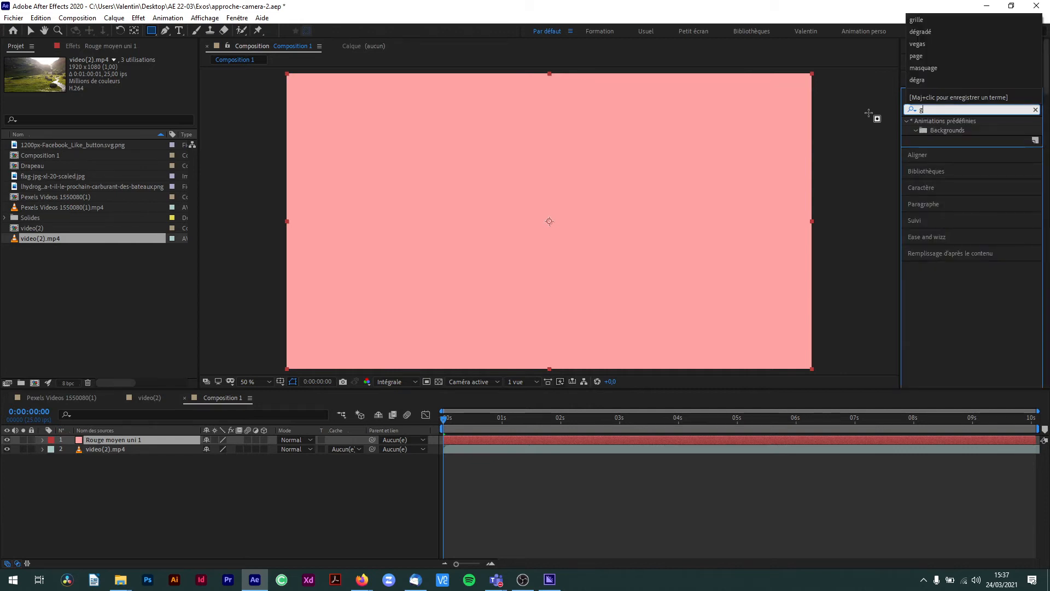
text(dég)
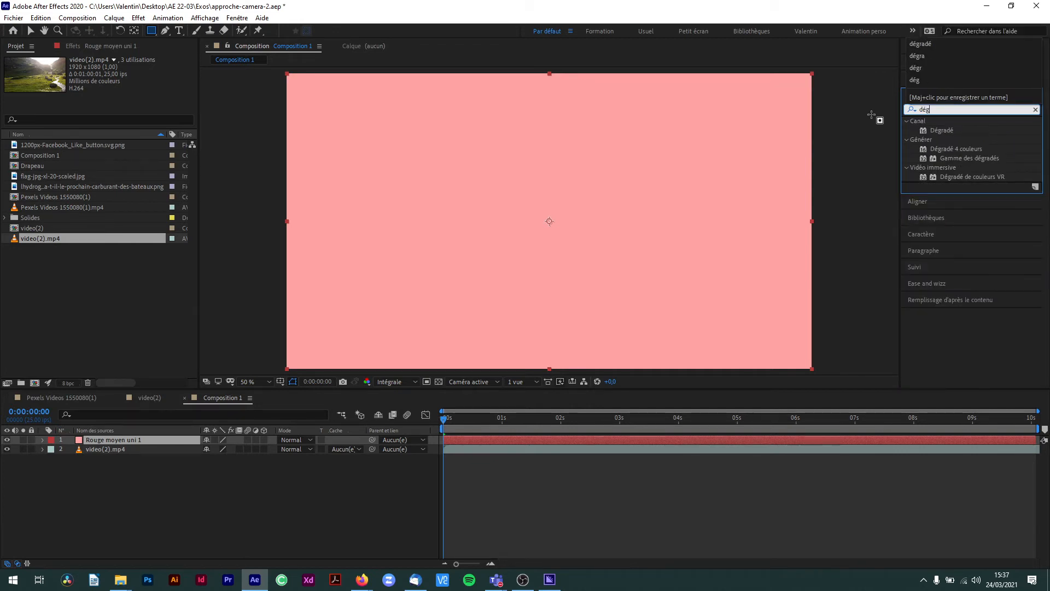
drag(983, 159, 605, 221)
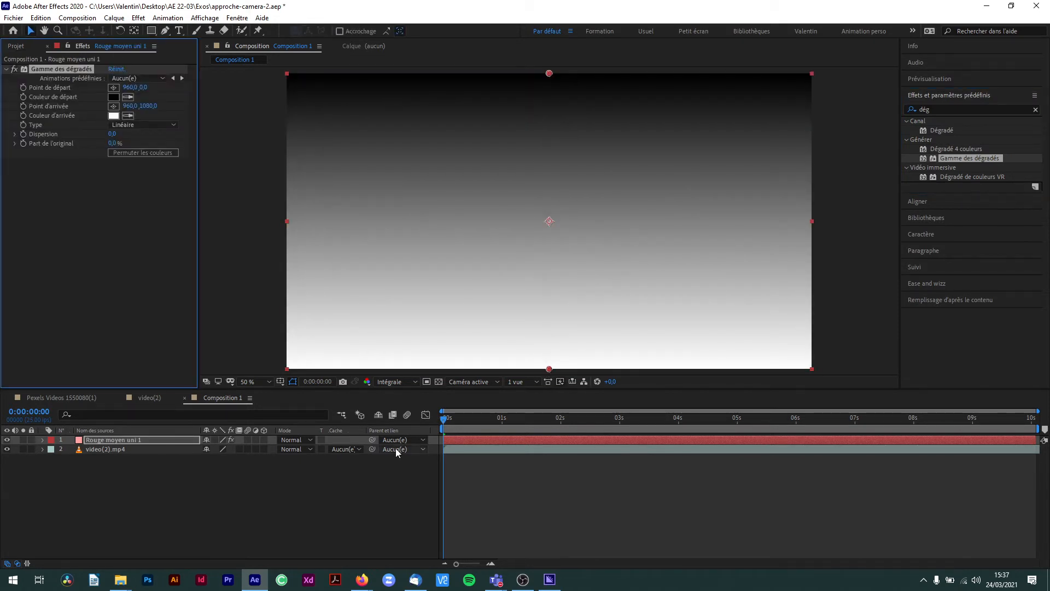
Set video(2).mp4's track matte to Luminance Rouge moyen uni 1, using the gradient solid as the matte
click(346, 450)
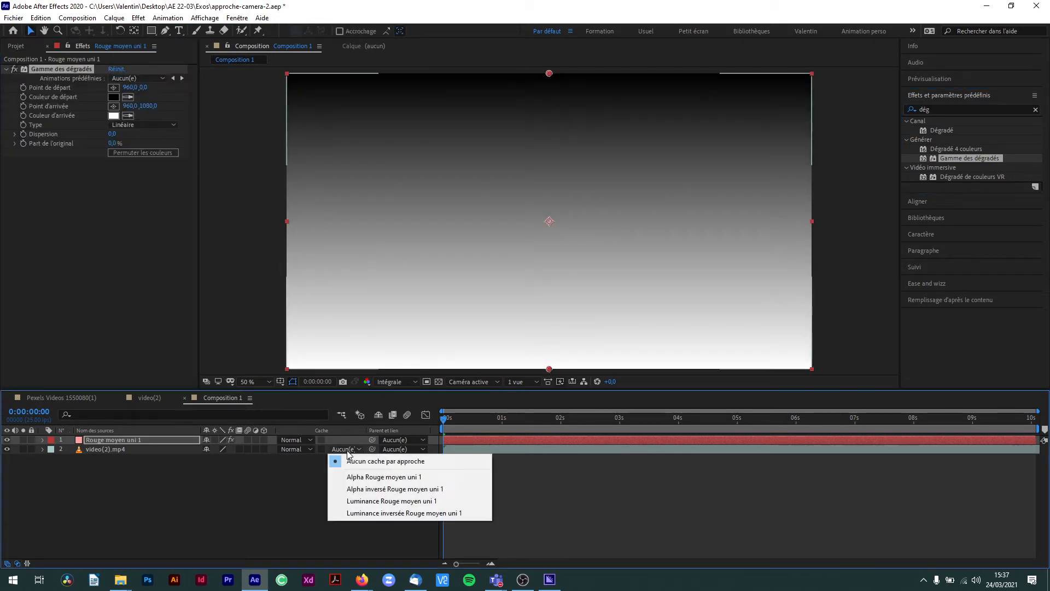
click(376, 500)
click(346, 450)
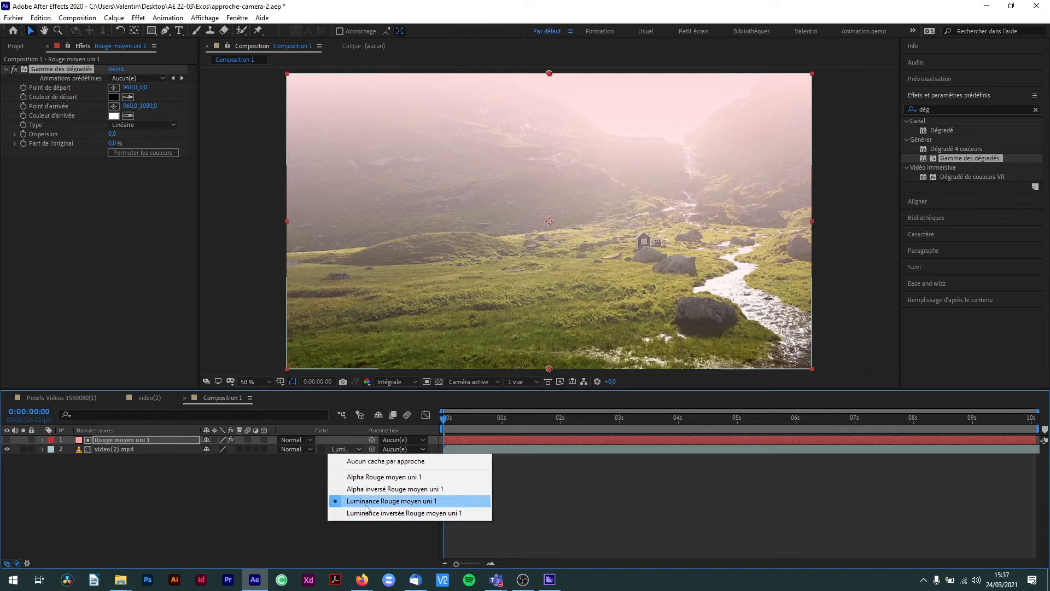
click(254, 508)
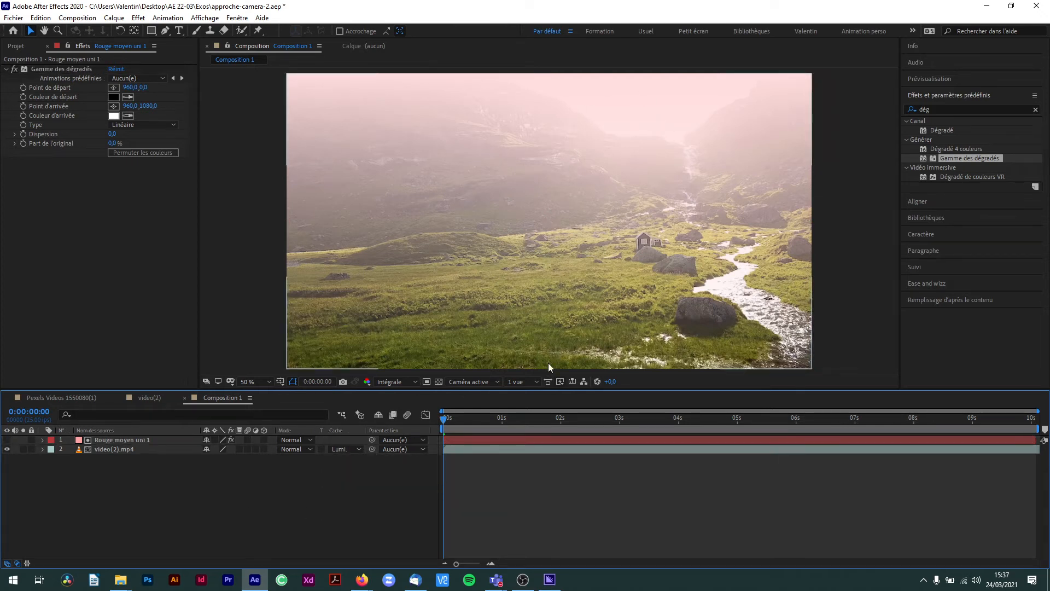
Examine the luminance matte's effect by toggling the transparency grid and temporarily showing the gradient solid
click(438, 381)
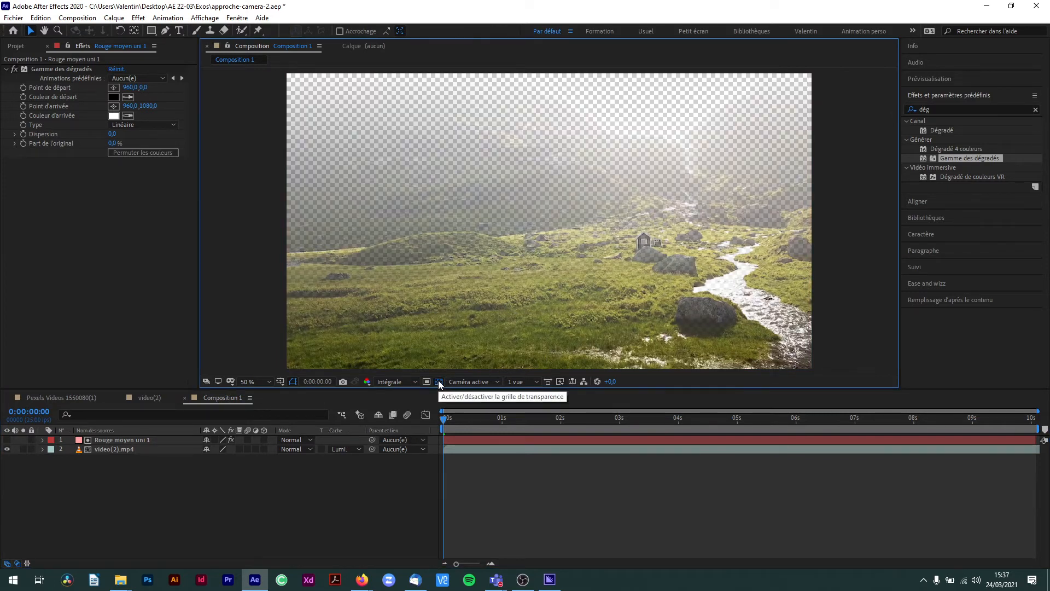
click(438, 381)
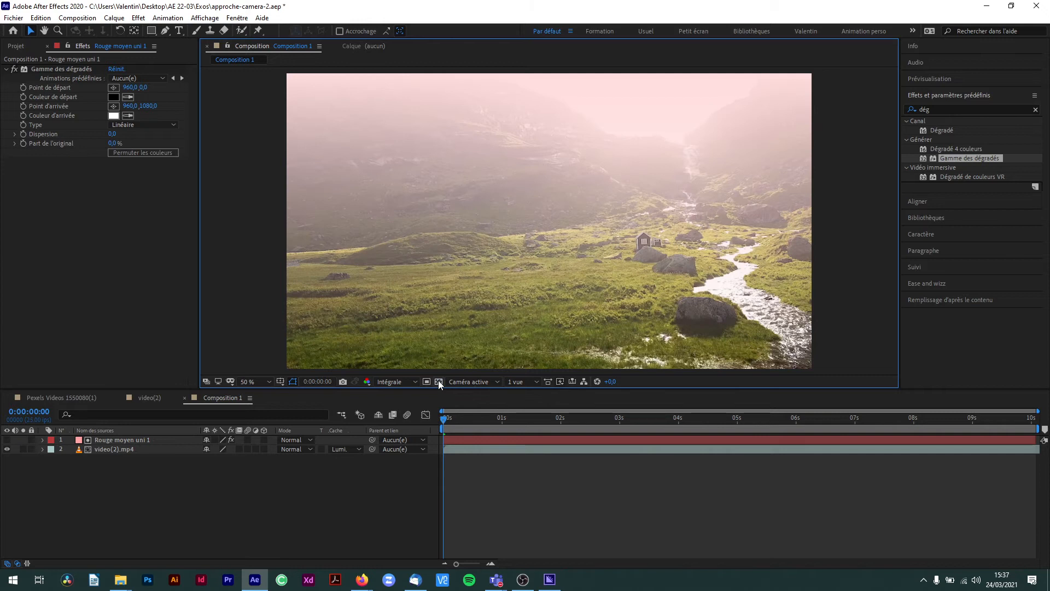
click(438, 380)
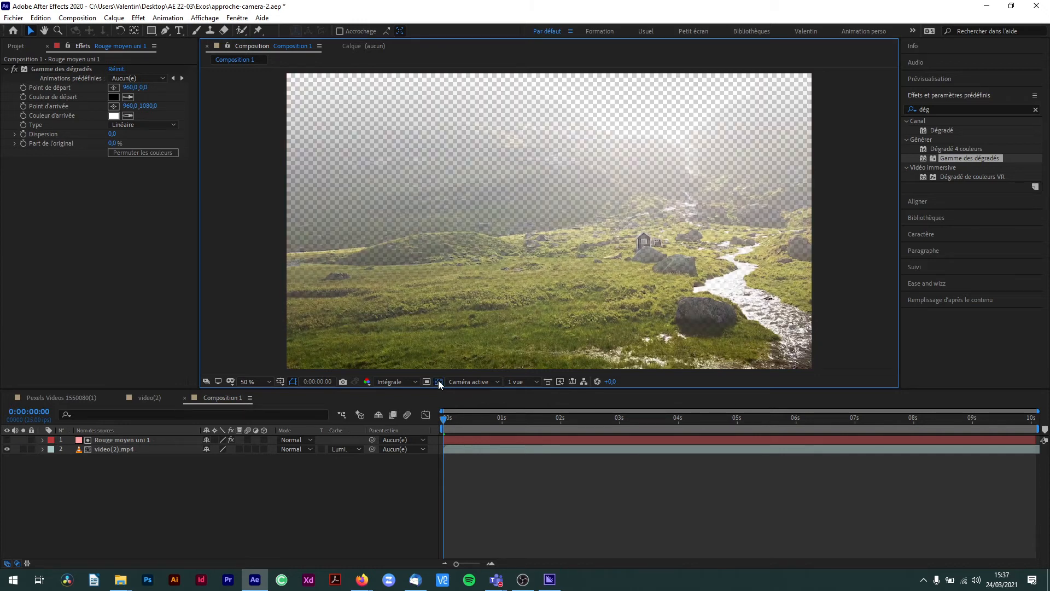
click(438, 381)
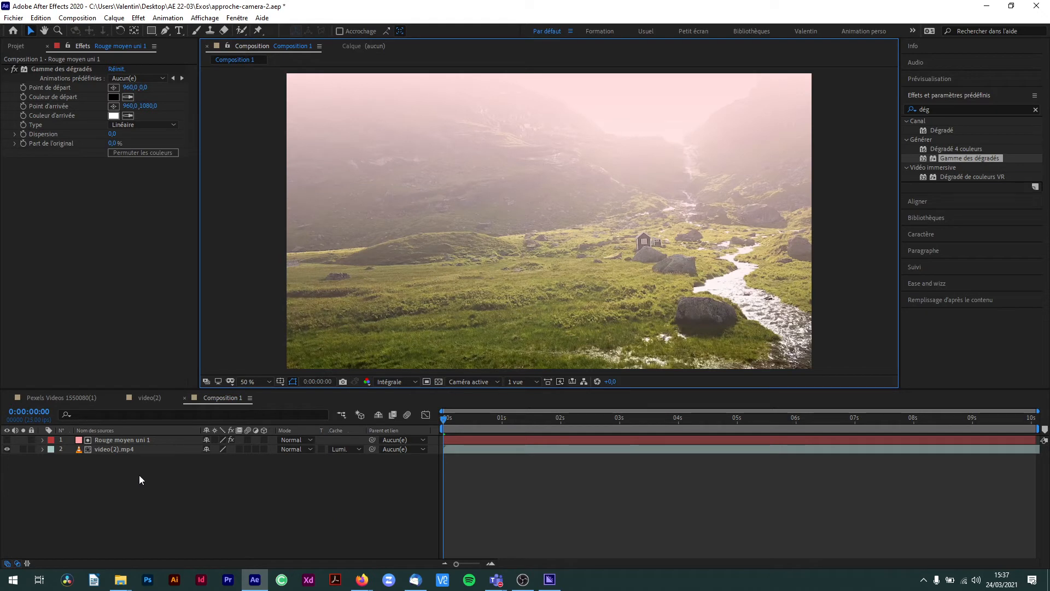
click(8, 440)
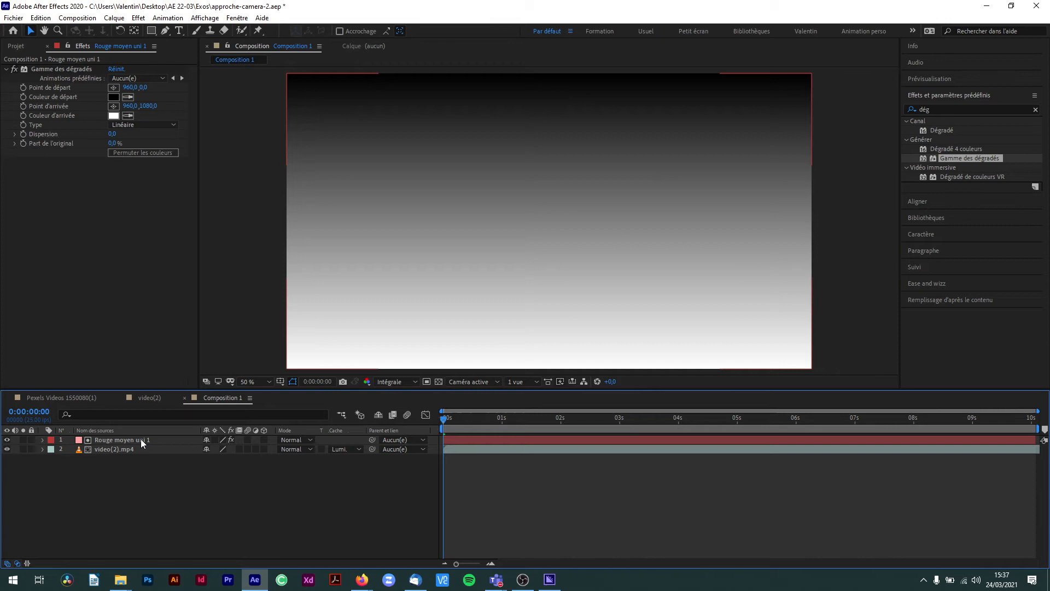
click(6, 439)
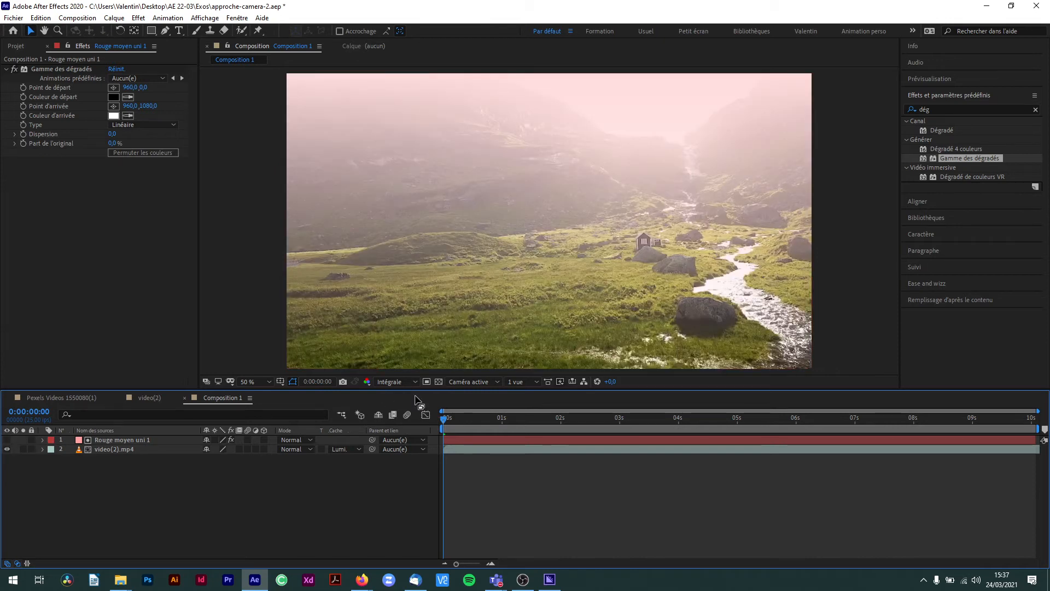
Set the new composition's background color to black (000000)
click(82, 18)
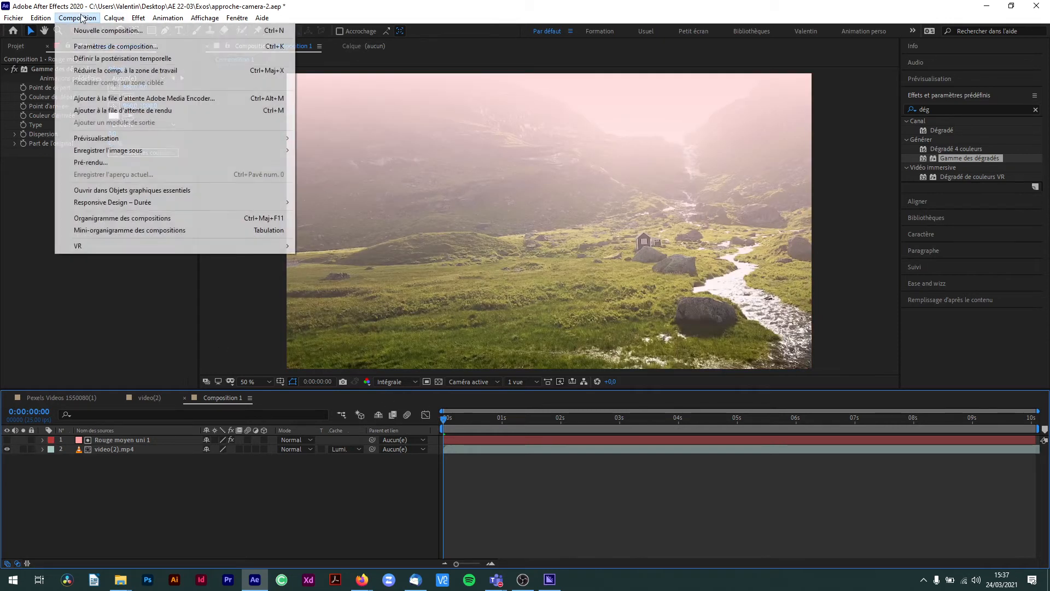
click(117, 47)
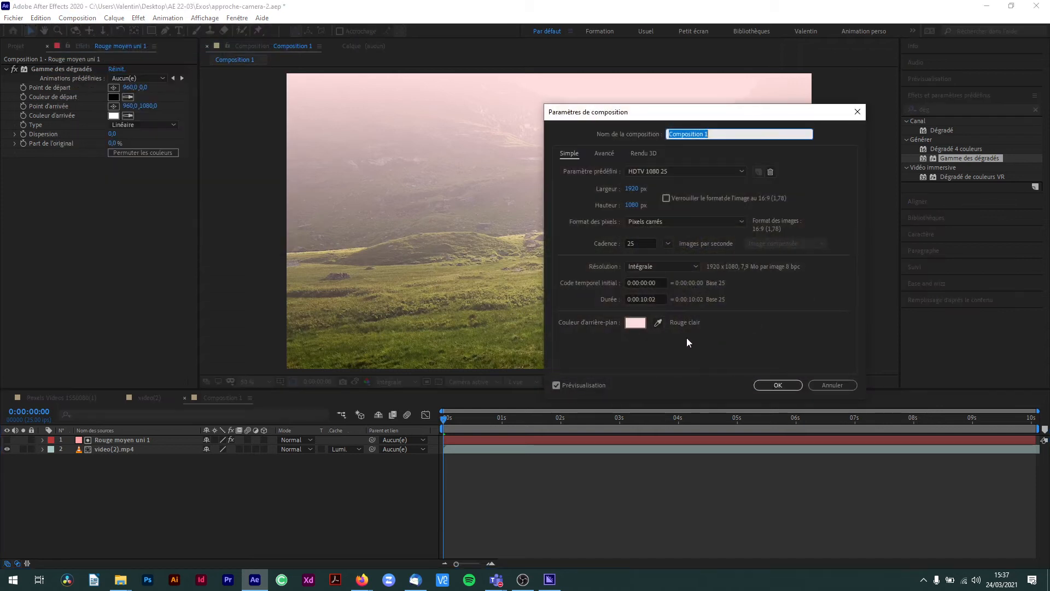
click(635, 322)
click(510, 227)
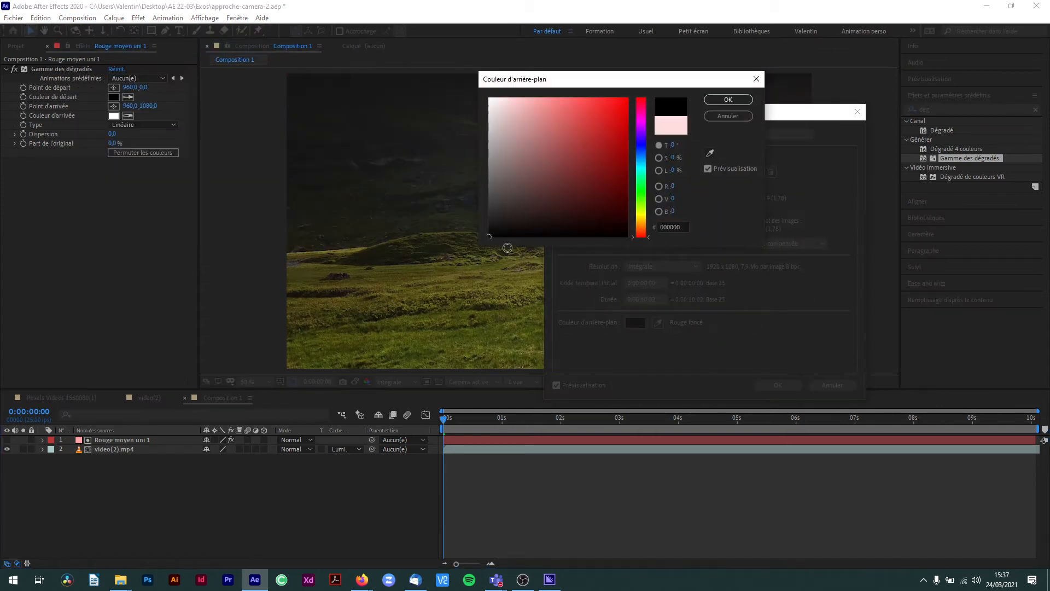
click(728, 99)
click(787, 384)
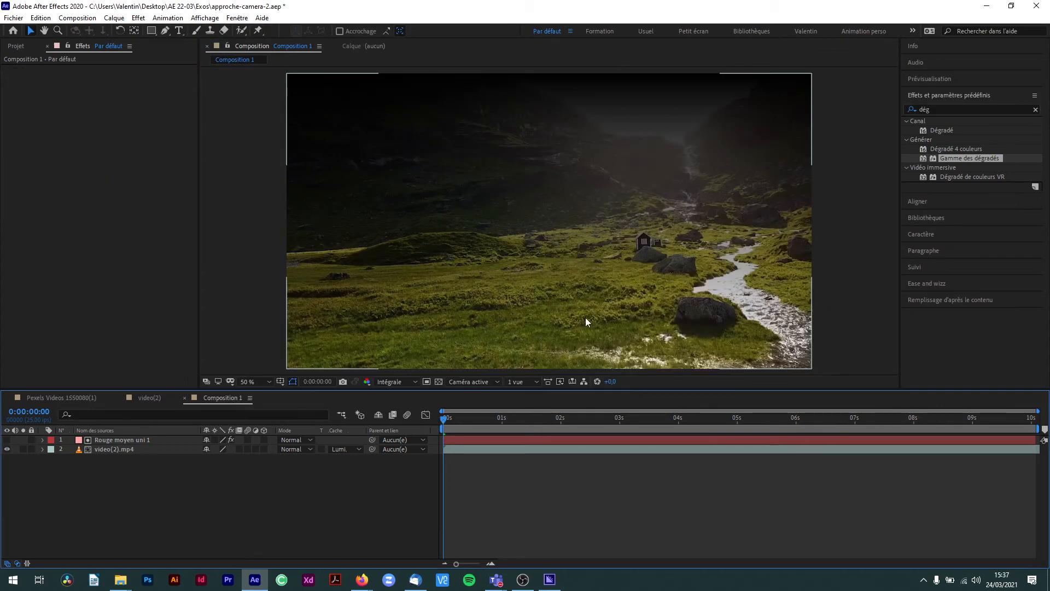
Lower the Gamme des dégradés start point on the Rouge moyen uni 1 solid to 960, 534
click(121, 441)
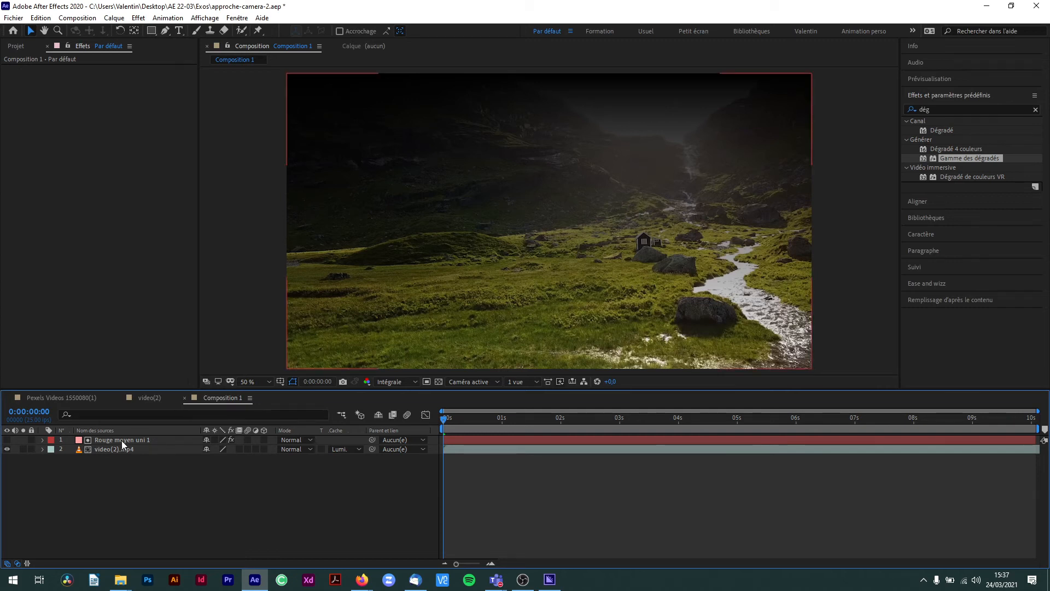
drag(121, 441, 122, 441)
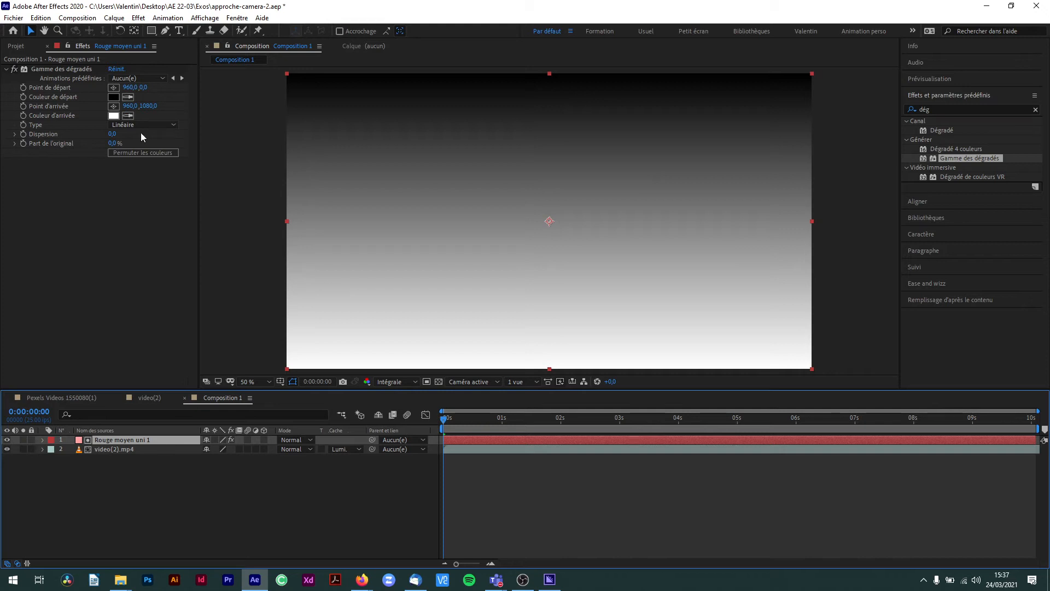
click(113, 87)
Preview the text fly-through transition in the video(2) composition from its start
key(Home)
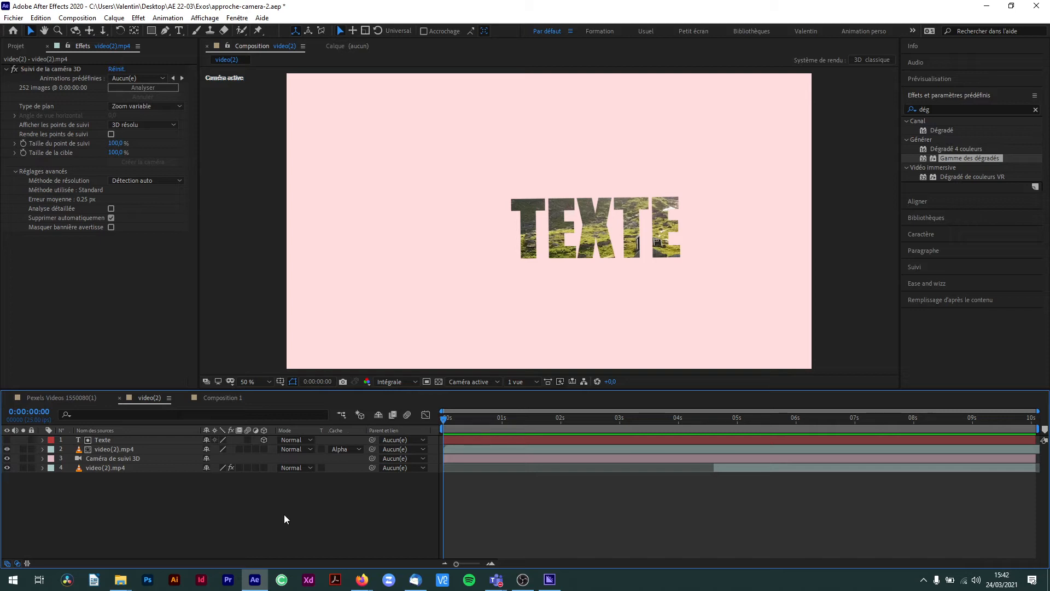
click(462, 418)
drag(468, 422, 383, 450)
key(space)
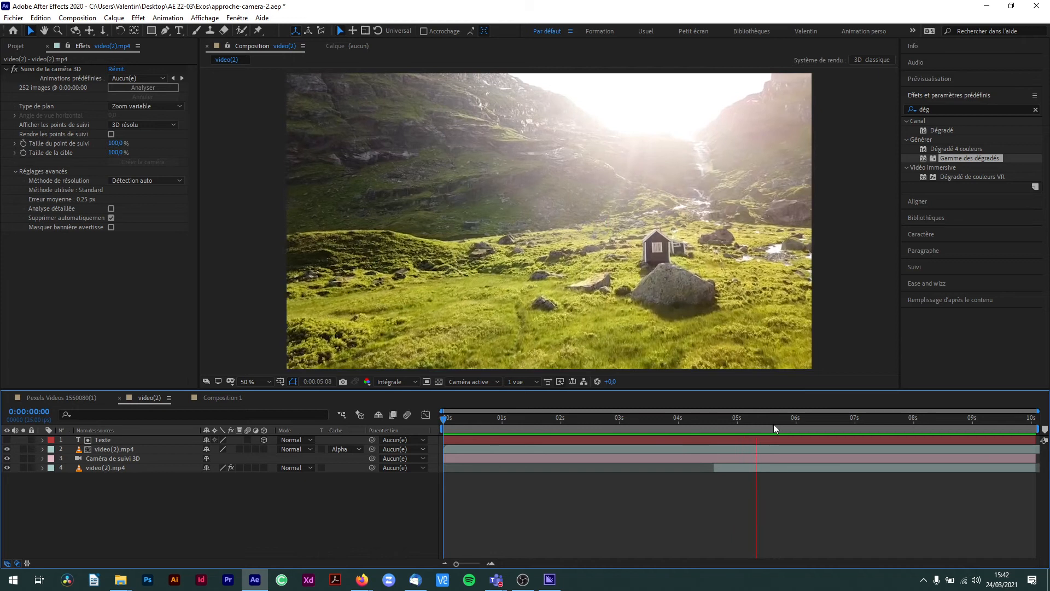
key(space)
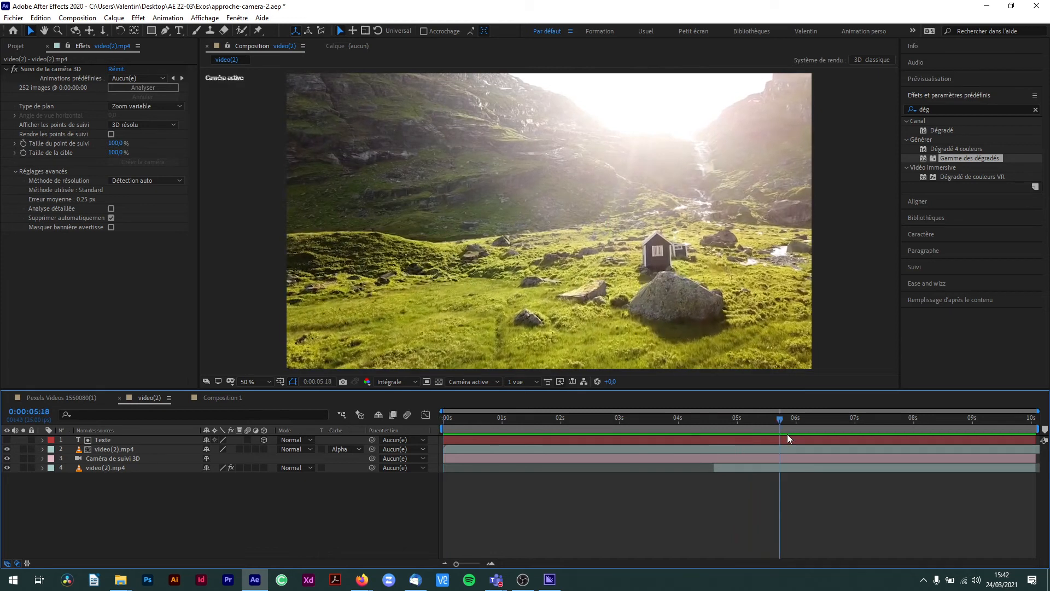
Delete the gradient solid from Composition 1 and preview the remaining video
click(232, 397)
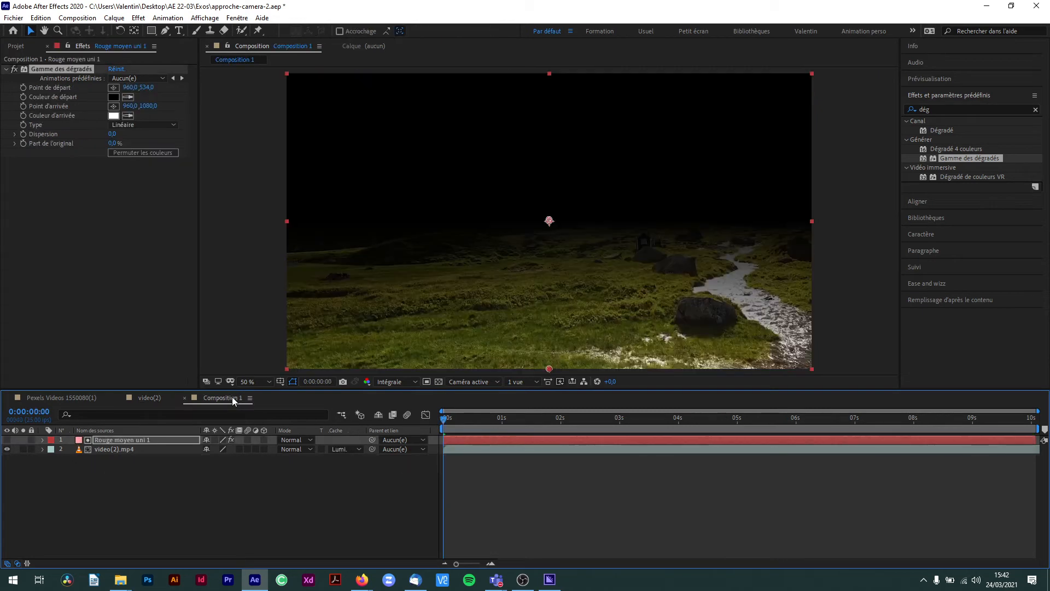
click(133, 440)
key(Delete)
key(space)
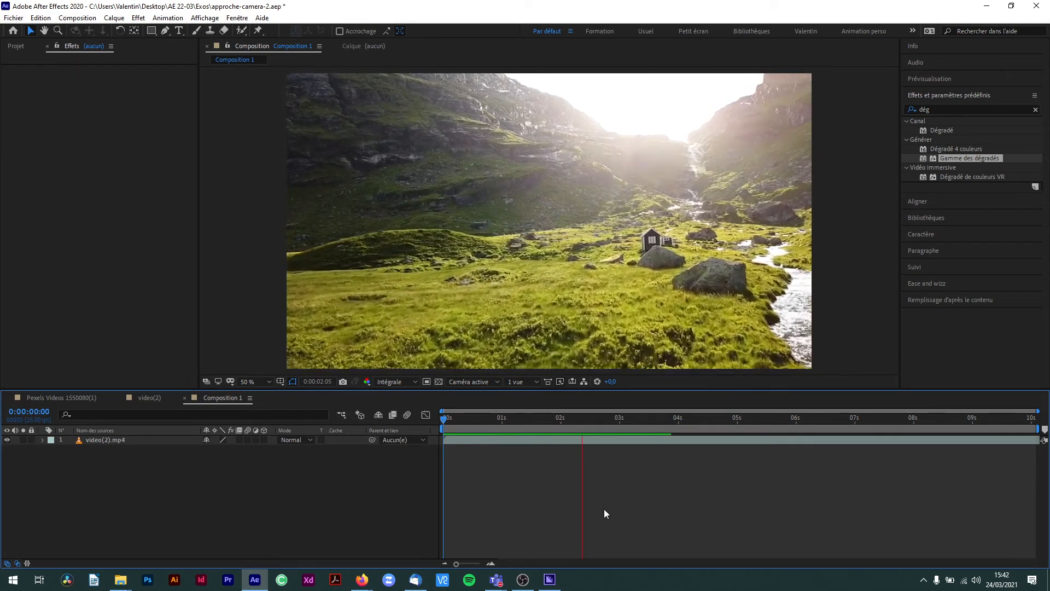
key(space)
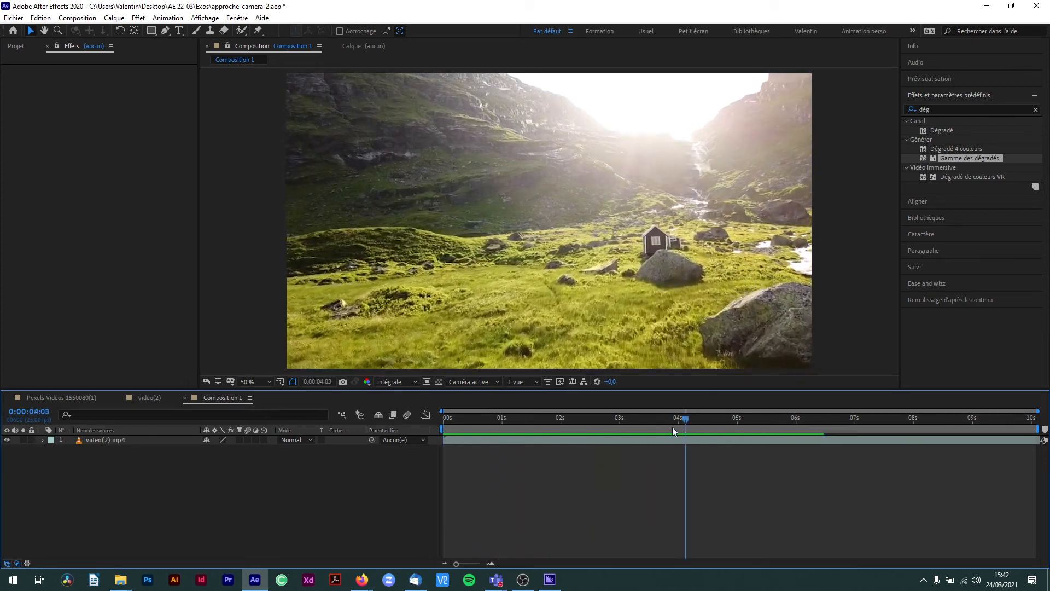
Enable time remapping on the video(2).mp4 layer in Composition 1
key(Home)
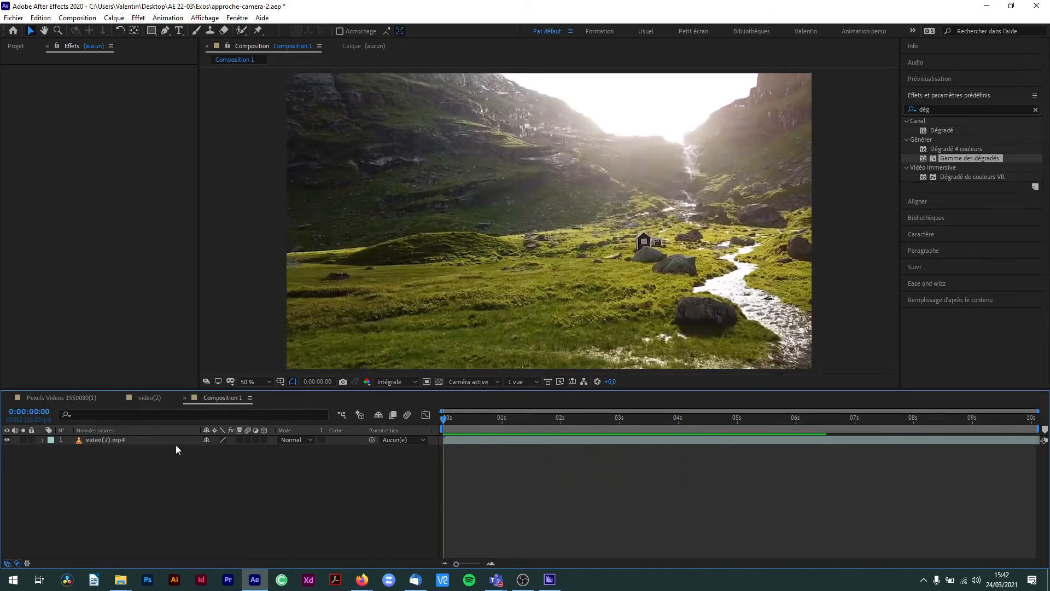
click(114, 440)
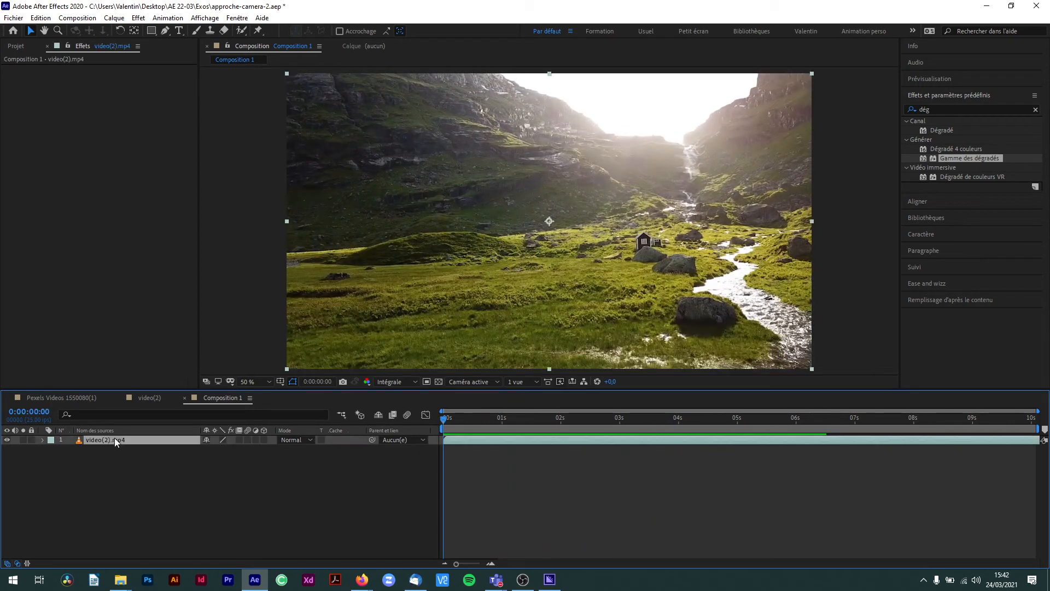
right_click(114, 439)
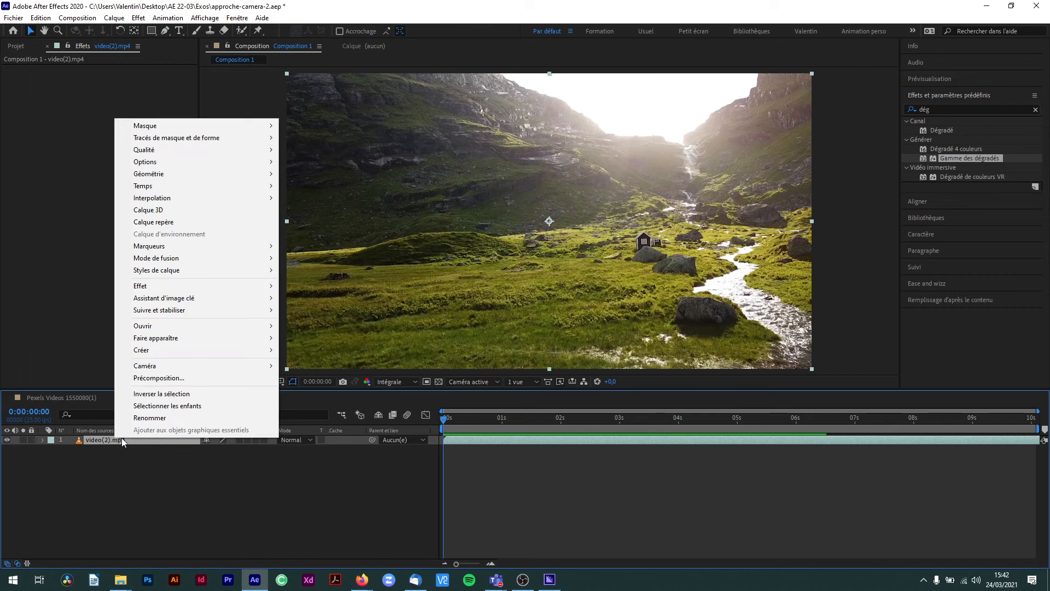
mouse_move(172, 185)
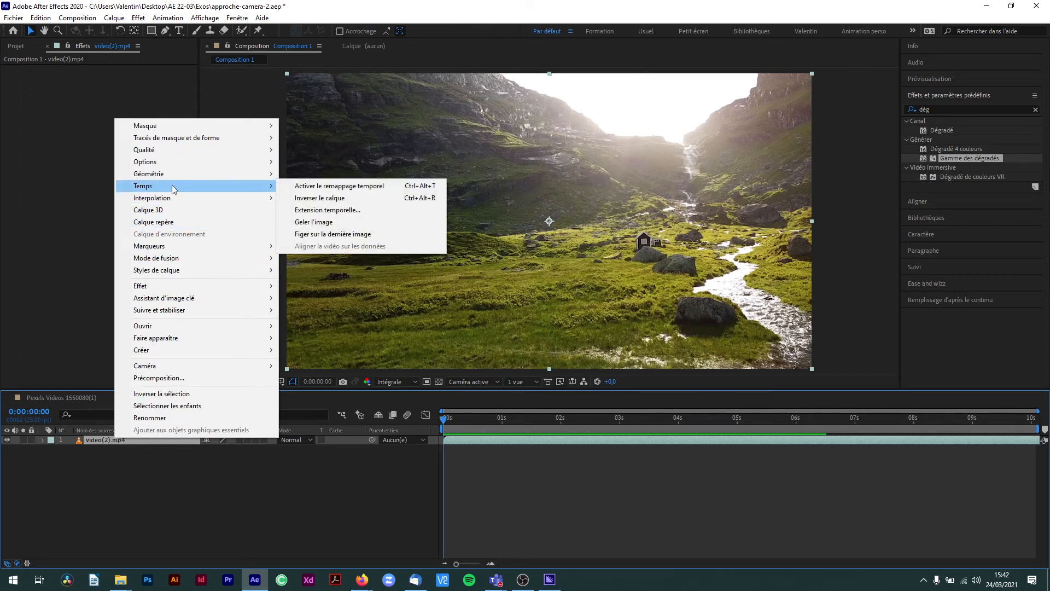
click(348, 187)
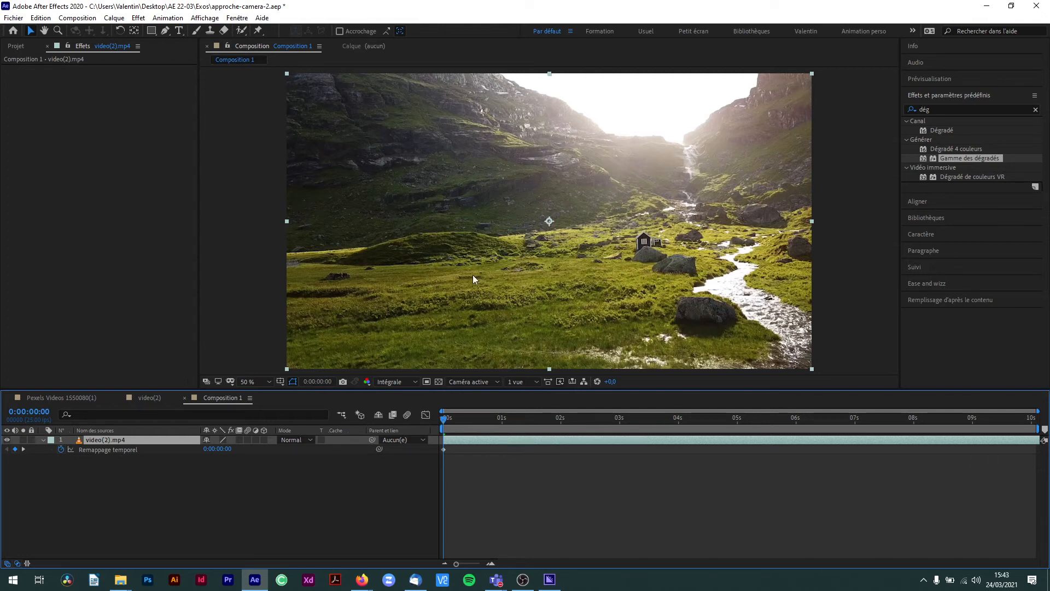
Set Composition 1's duration to 0:01:00:00 and extend the video layer and its end time-remap keyframe to fit
click(82, 18)
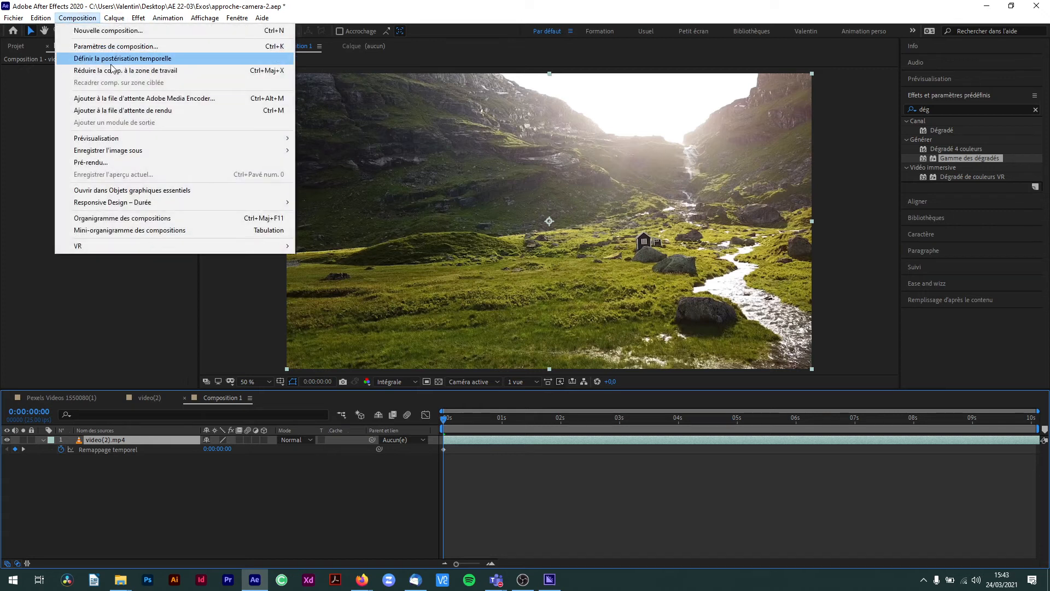
click(112, 46)
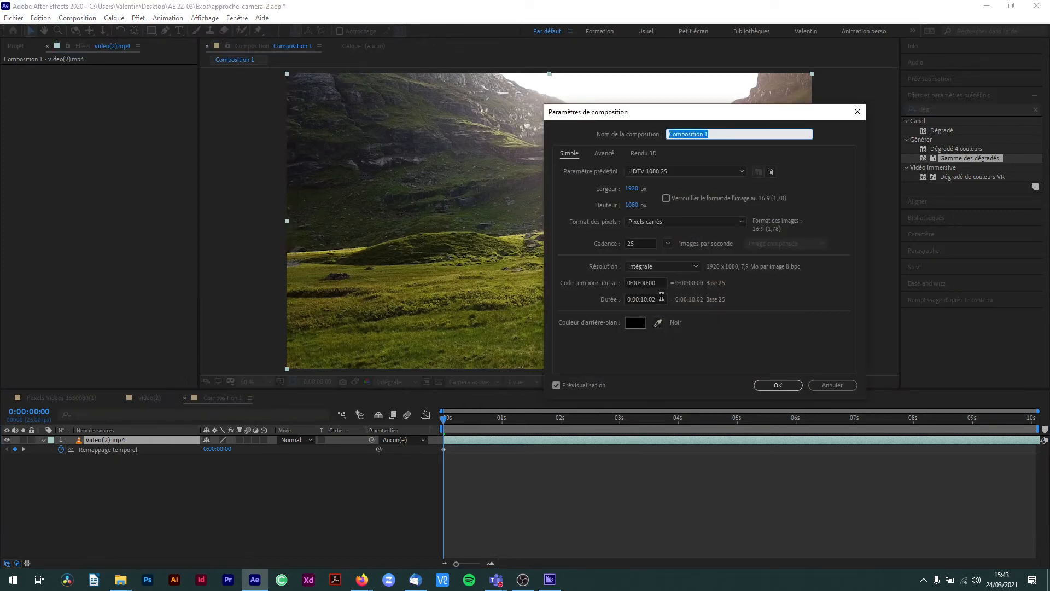
drag(662, 297, 472, 298)
text(1..)
key(Return)
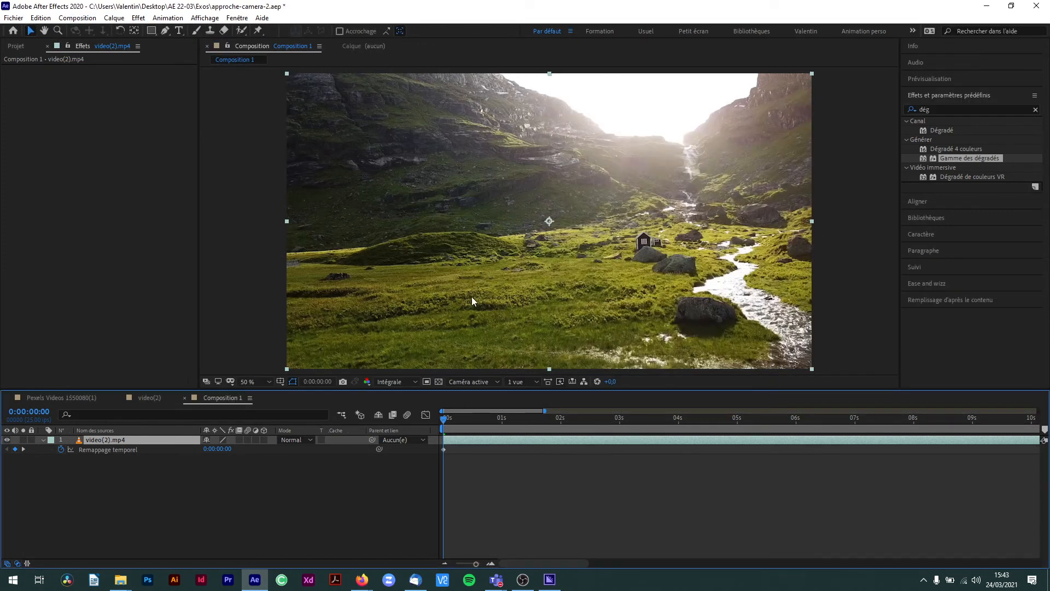
drag(474, 564, 456, 564)
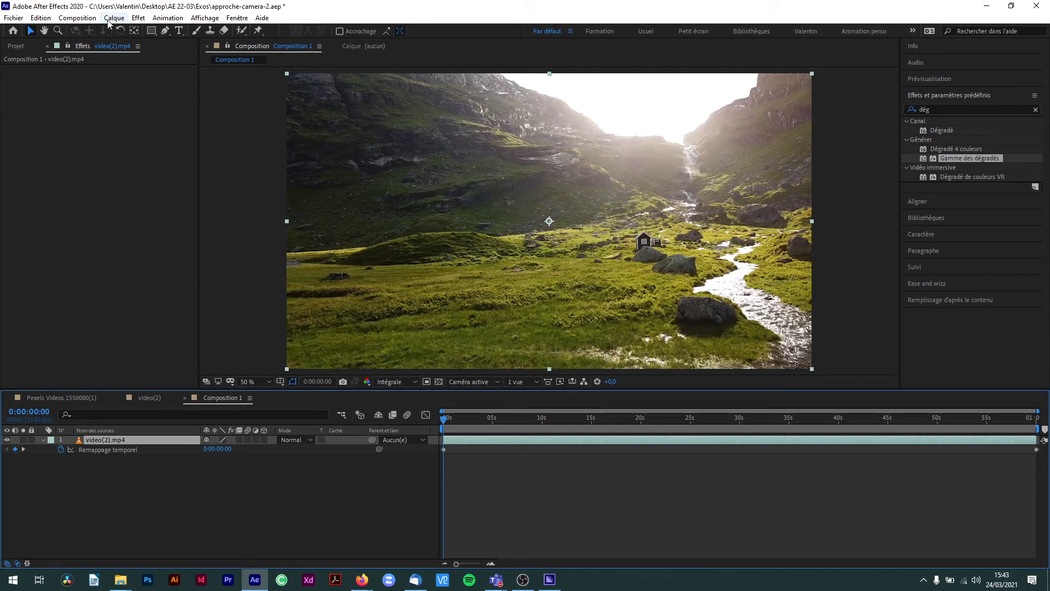
Try to set Composition 1's duration by entering 1.3
click(77, 18)
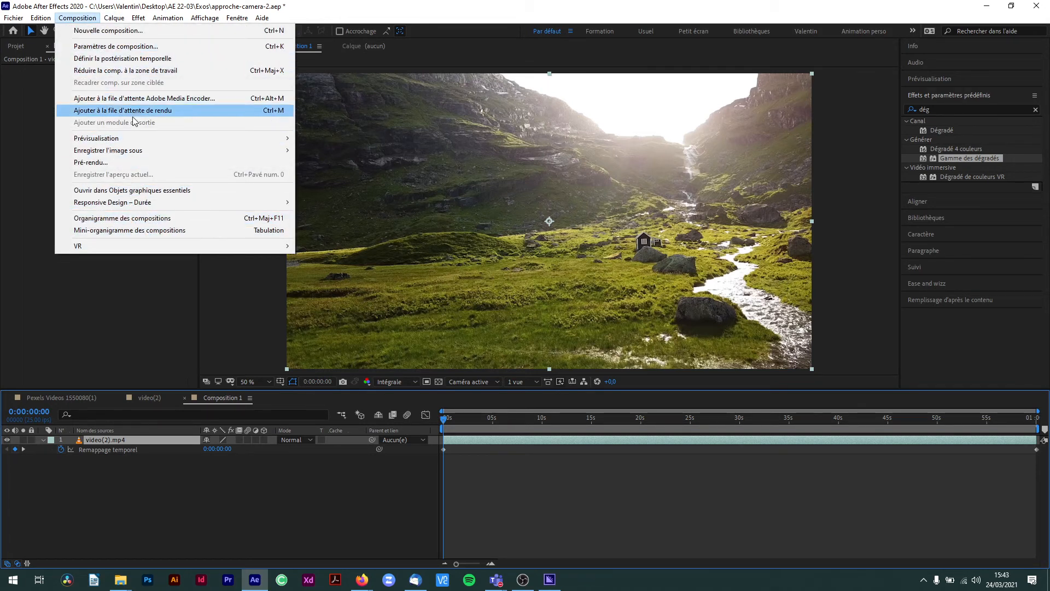
click(137, 48)
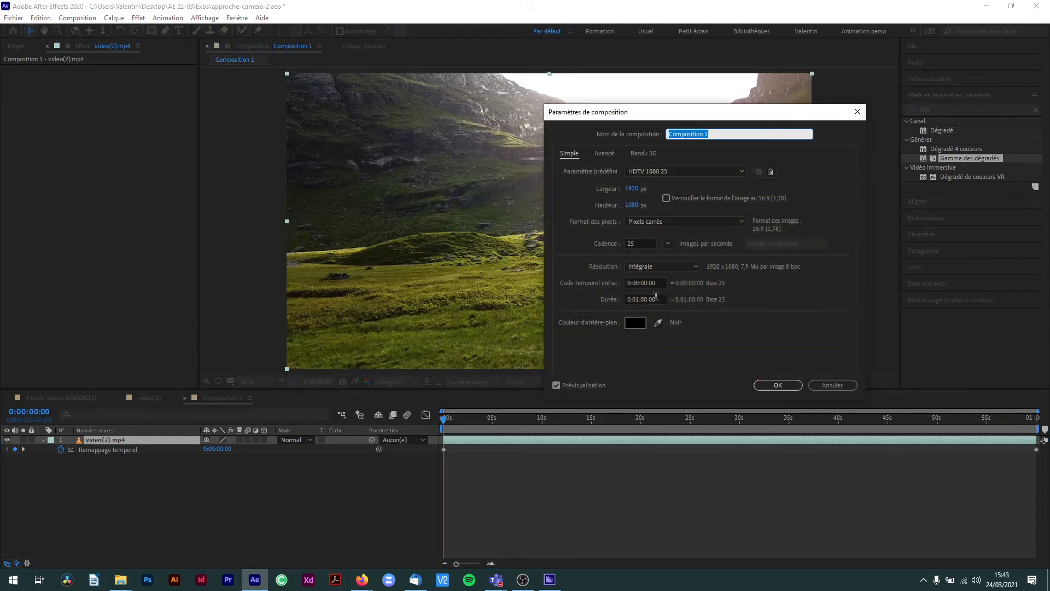
click(656, 296)
text(13)
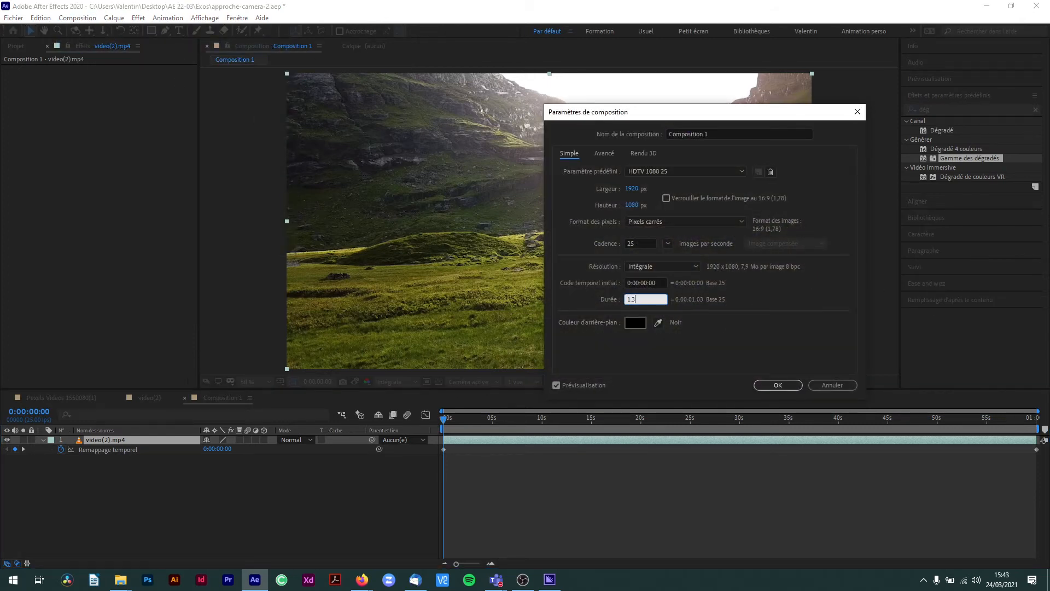
key(Return)
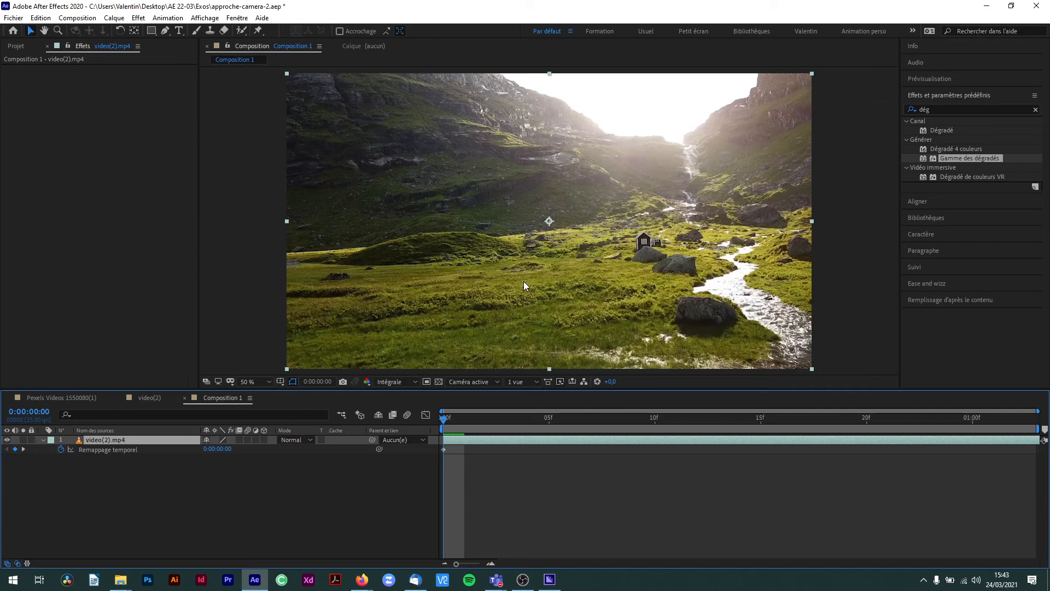
Set Composition 1's duration to 0:01:03:00
click(84, 20)
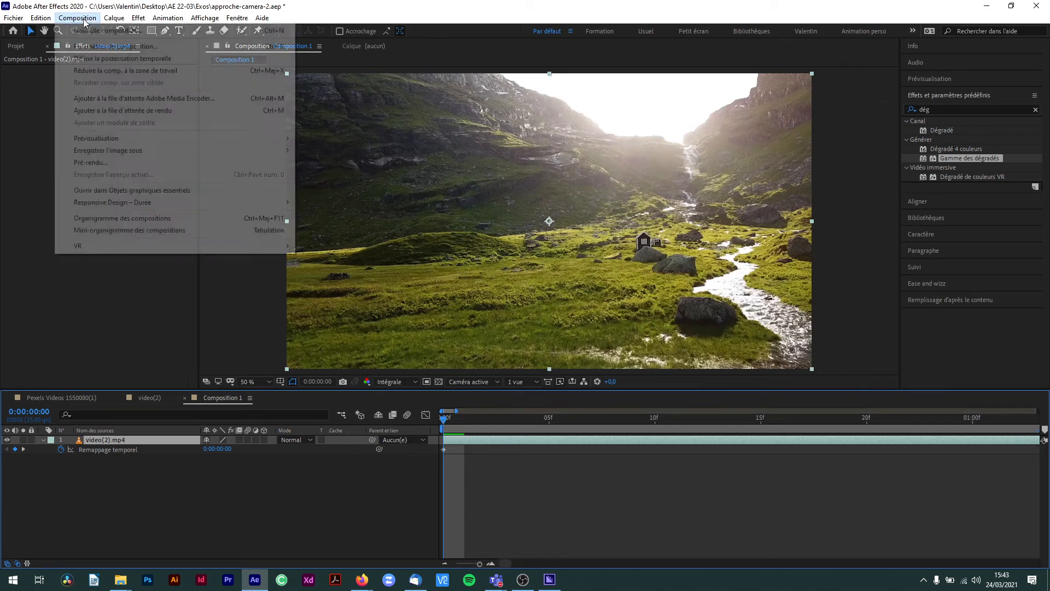
click(109, 43)
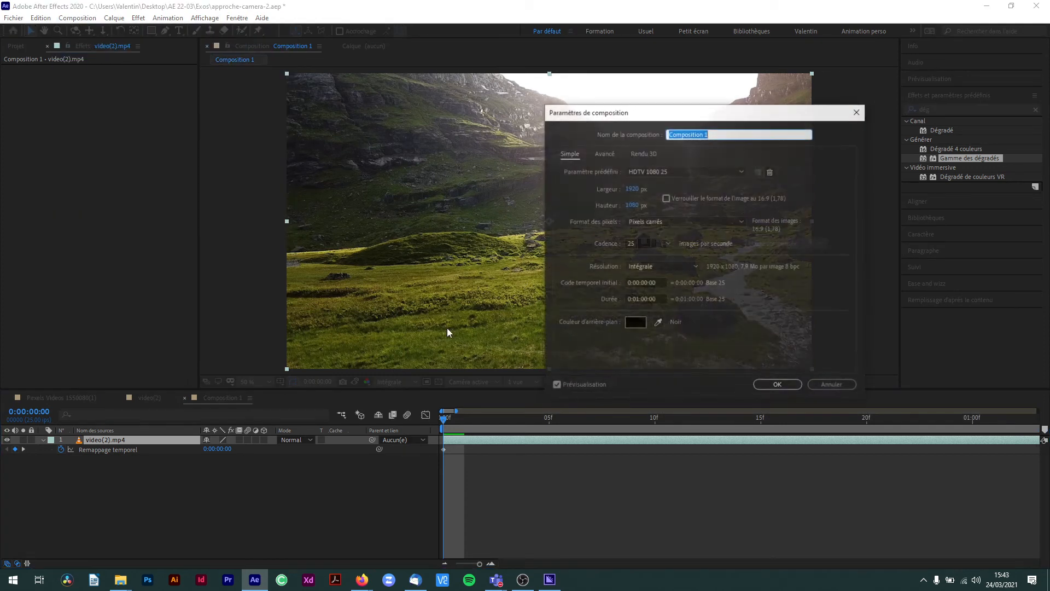
click(645, 299)
text(13)
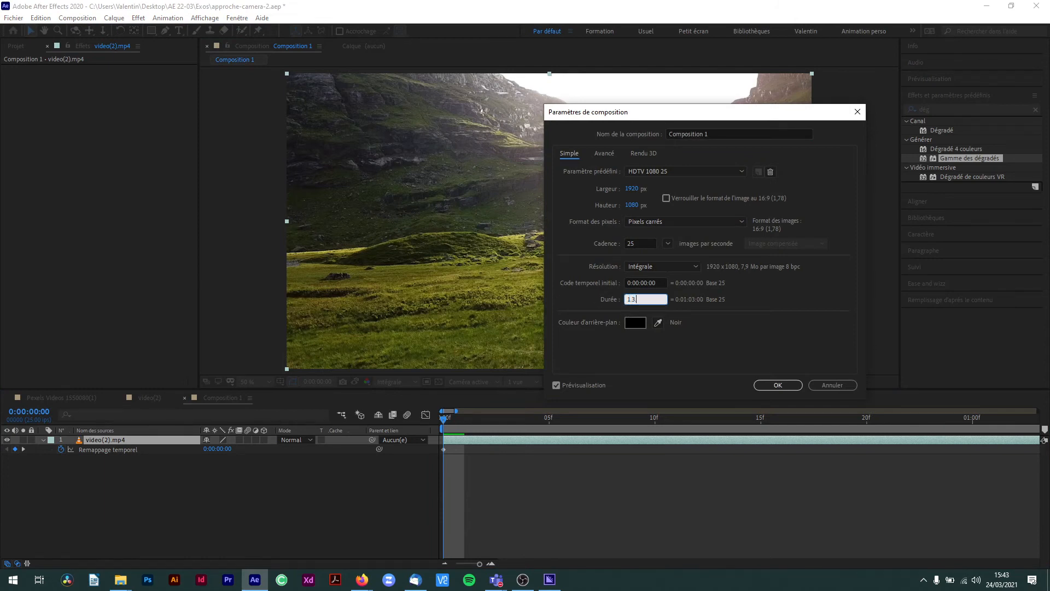
key(Return)
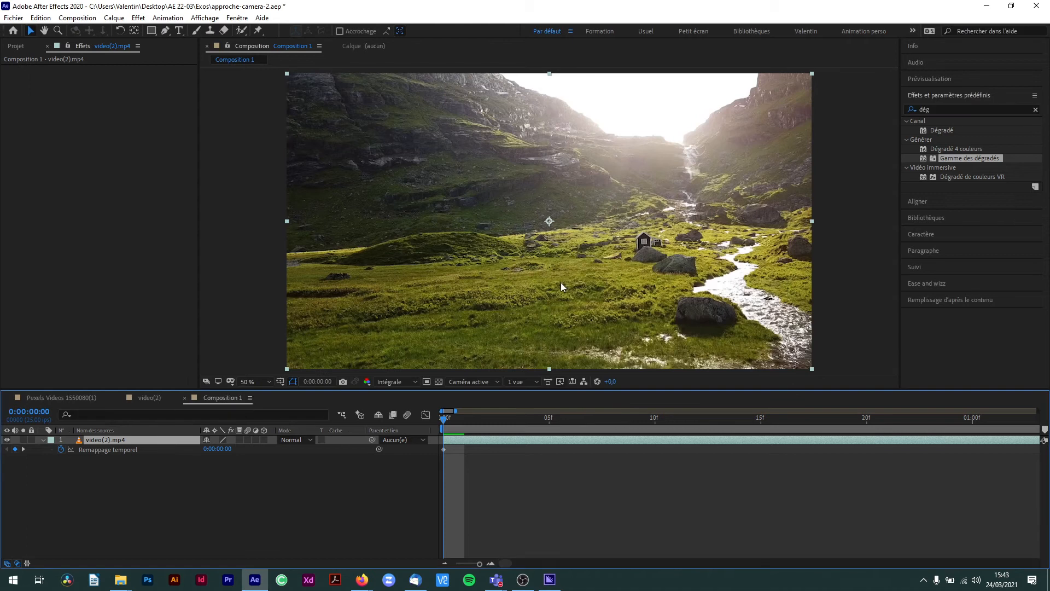
Move the end time-remap keyframe to the end of the one-minute-three-second timeline and preview the slowed video
drag(481, 564, 448, 563)
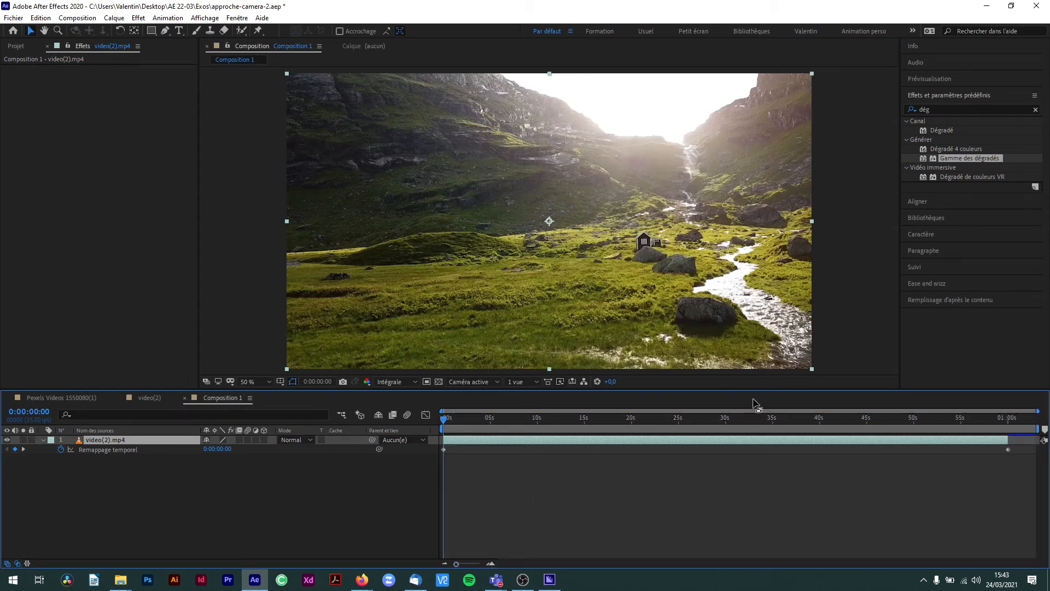
drag(1008, 448, 1038, 441)
key(space)
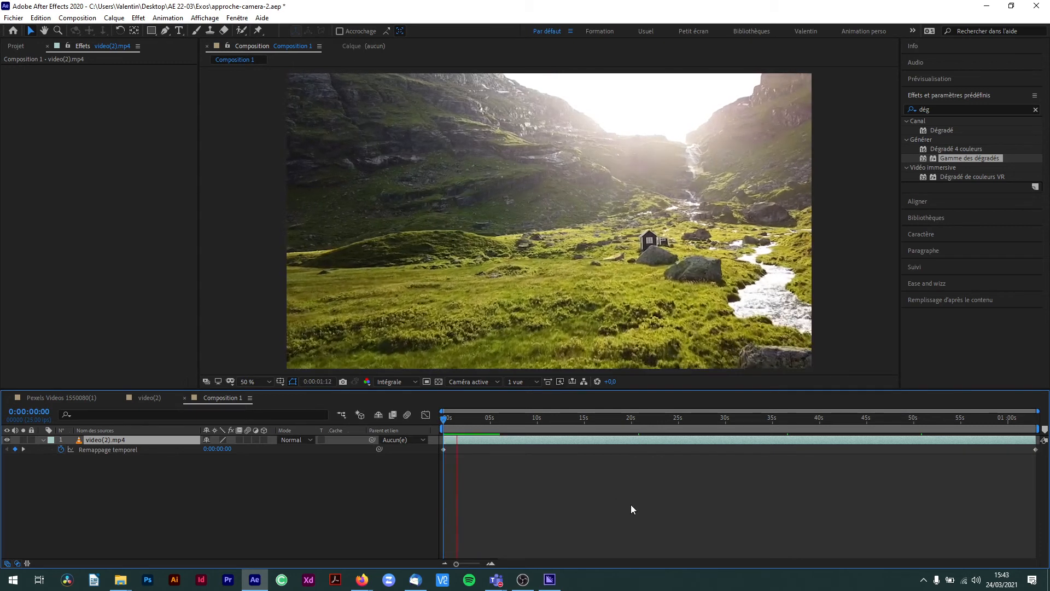
key(space)
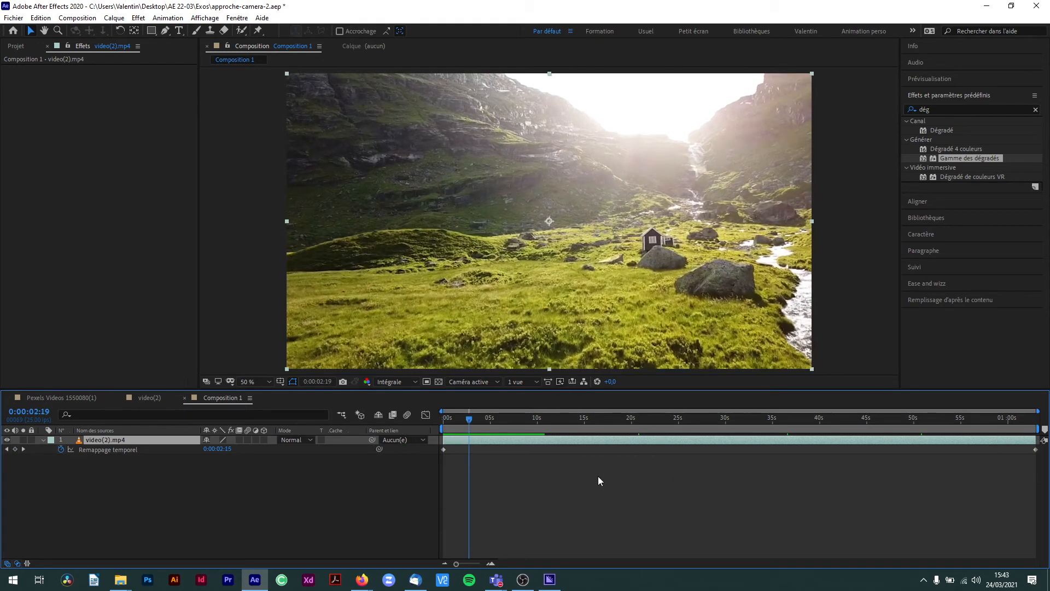
Set Composition 1's duration to 2 minutes
click(82, 18)
click(102, 47)
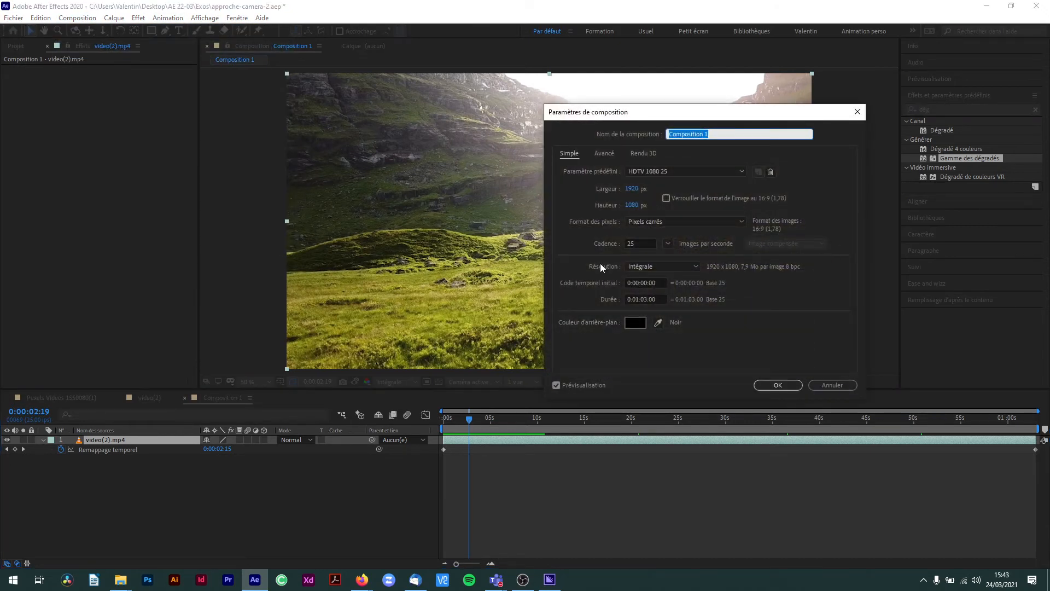
click(656, 298)
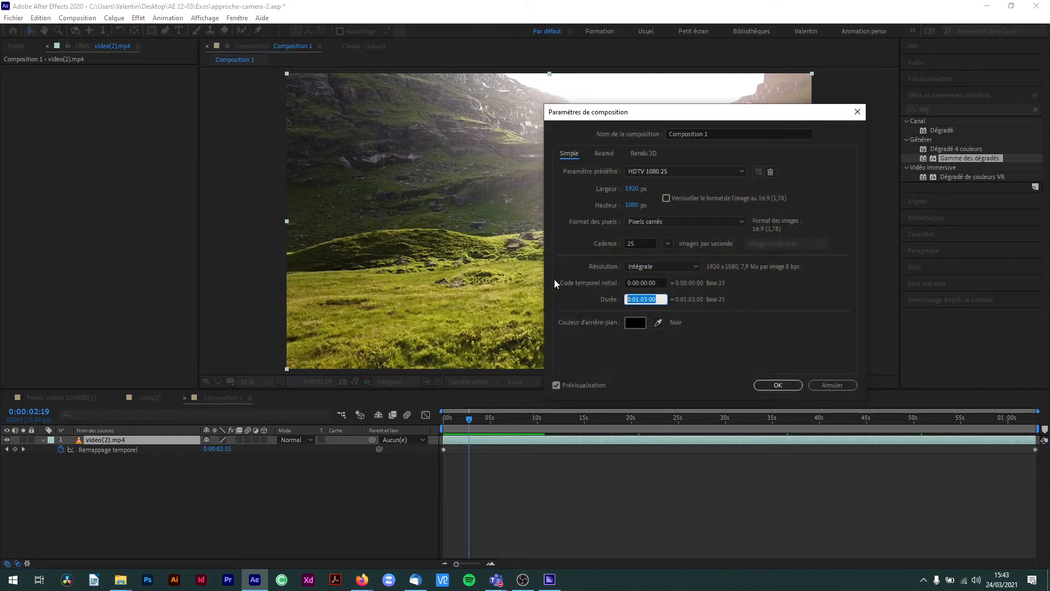
text(1)
key(Return)
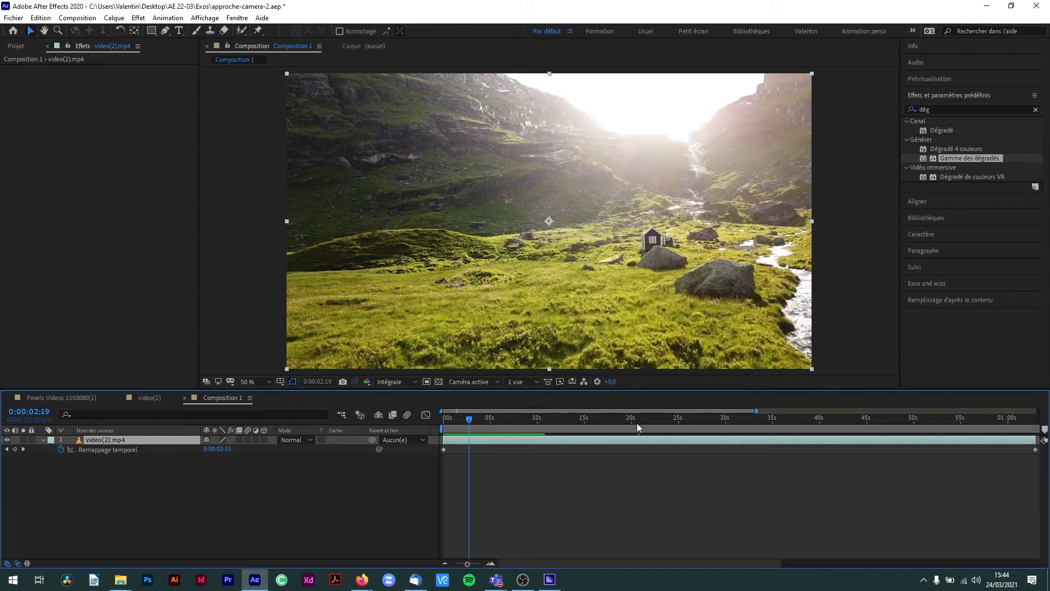
Extend the video layer and its last time-remap keyframe to the two-minute mark, and preview the slow motion from the start
drag(467, 564, 456, 564)
drag(753, 439, 1038, 440)
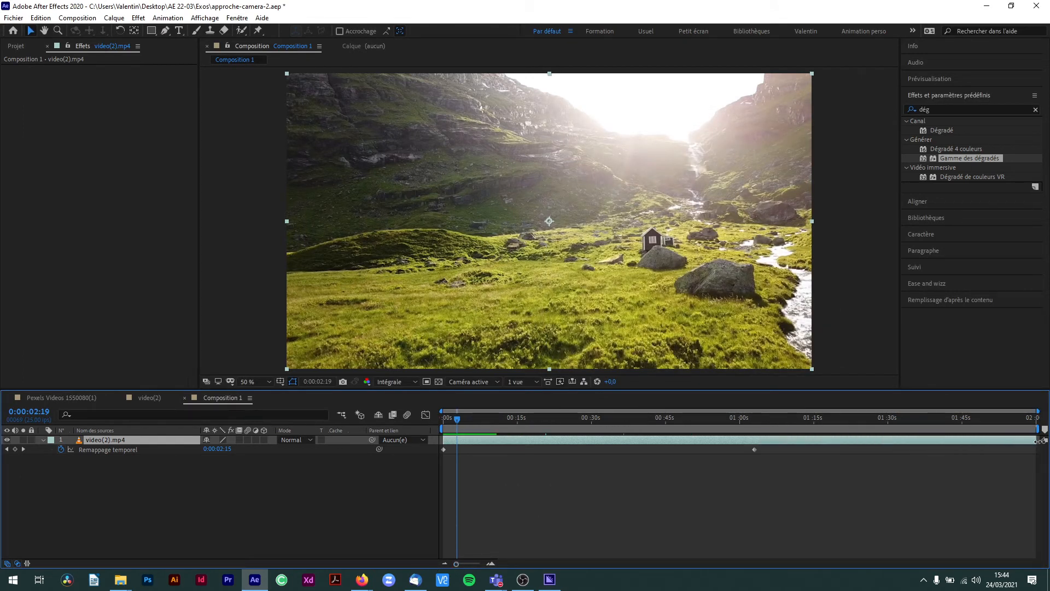
drag(756, 448, 1035, 449)
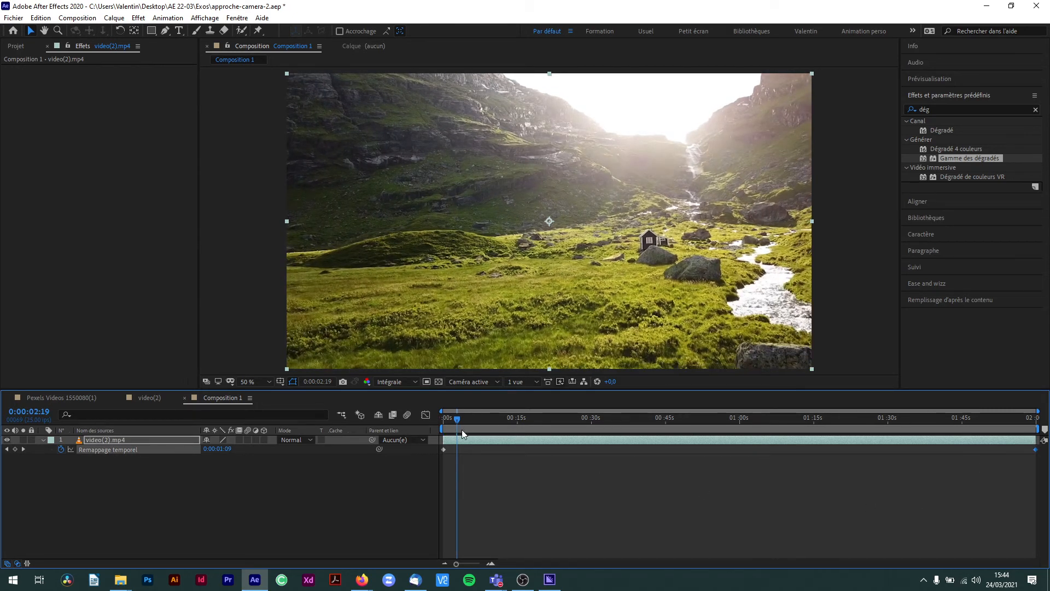
key(Home)
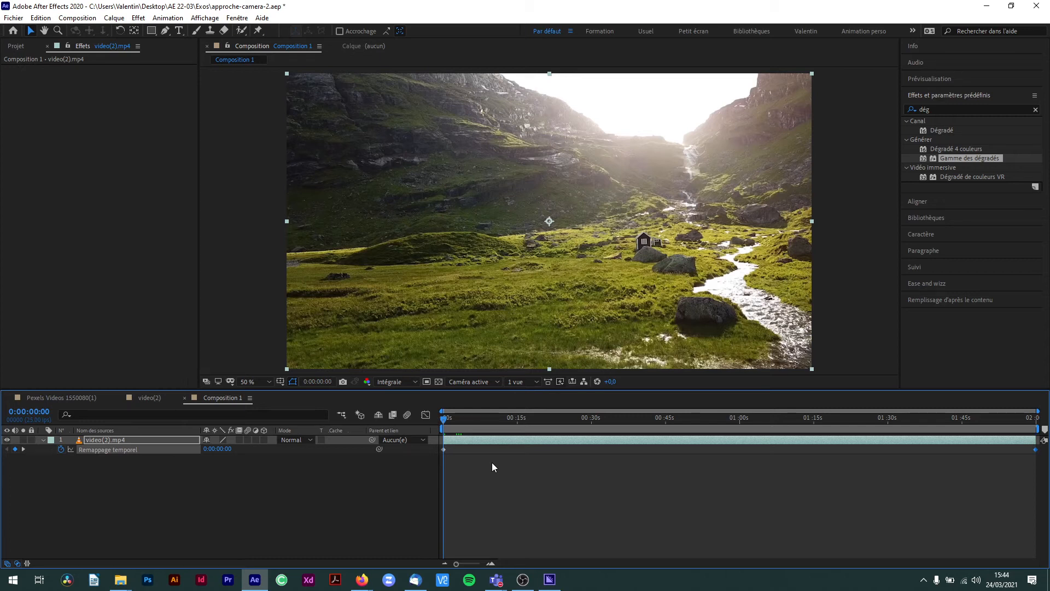
key(space)
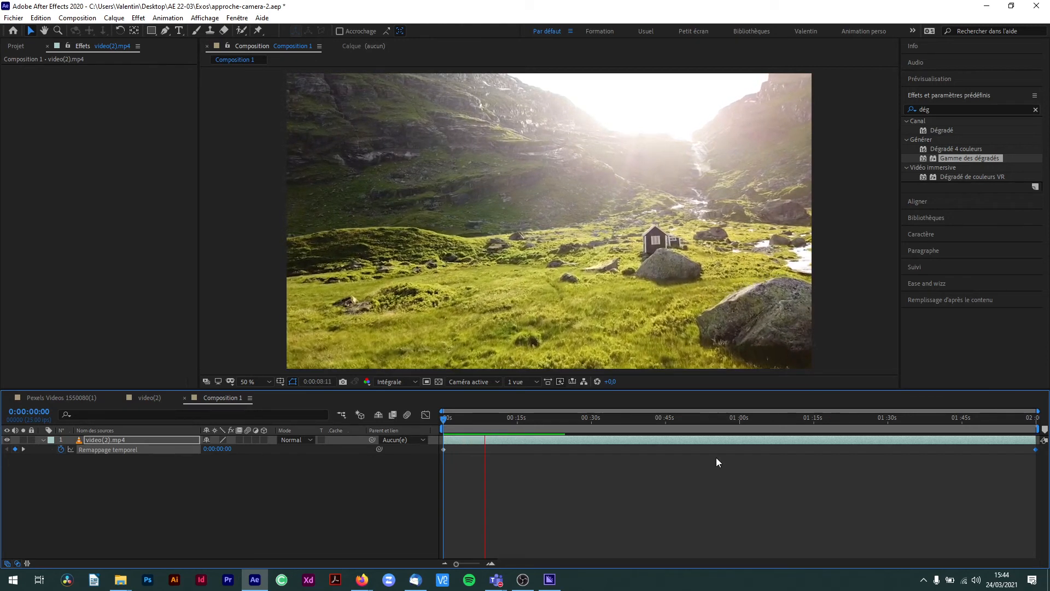
Stop the slow-motion preview, reopen the video(2) composition at its first frame, and save the project
key(space)
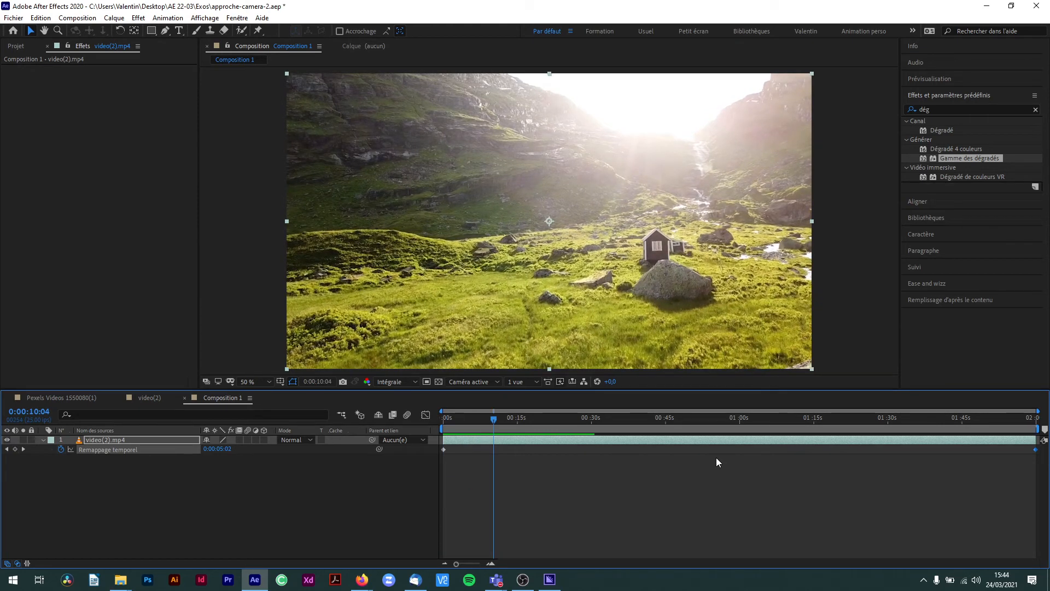
drag(493, 421, 428, 422)
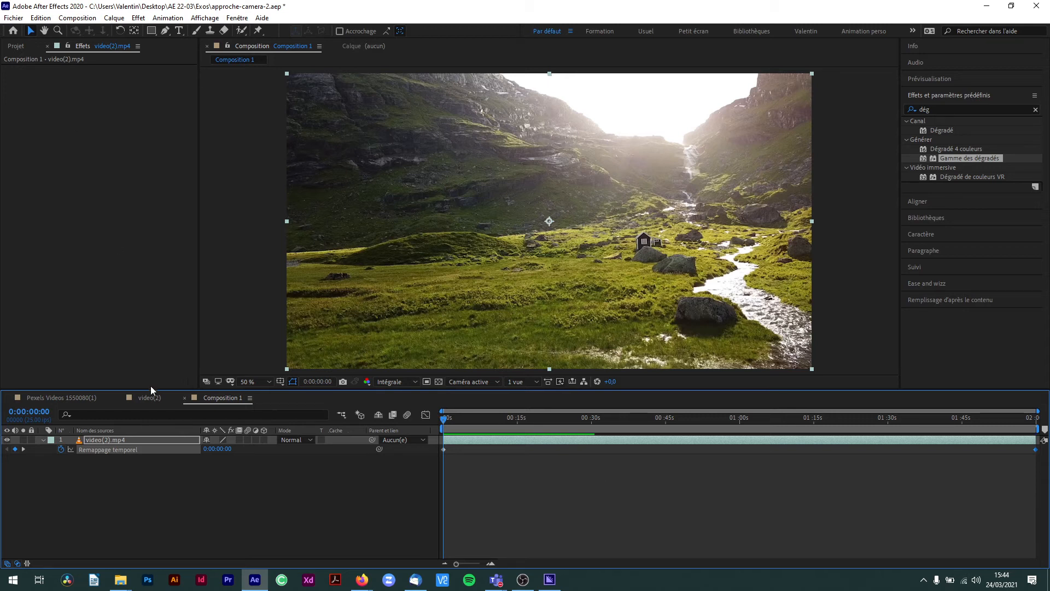
click(153, 400)
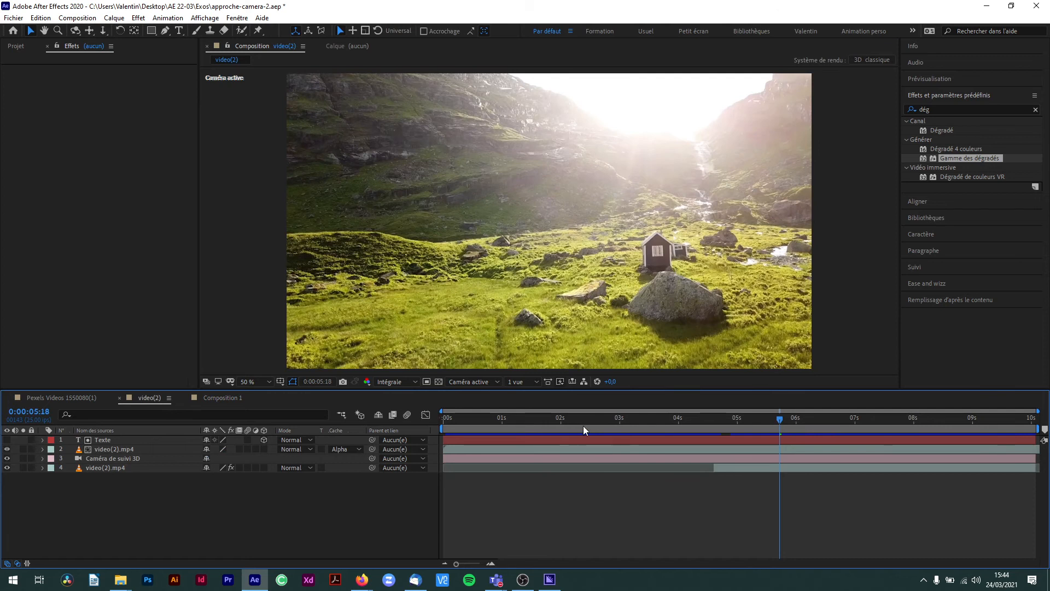
key(Home)
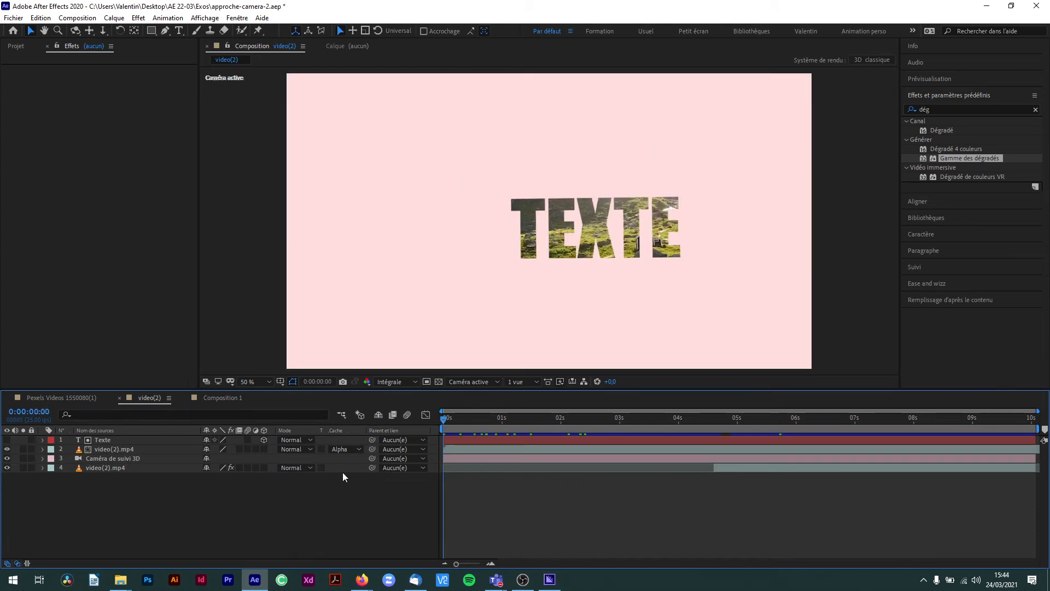
click(16, 46)
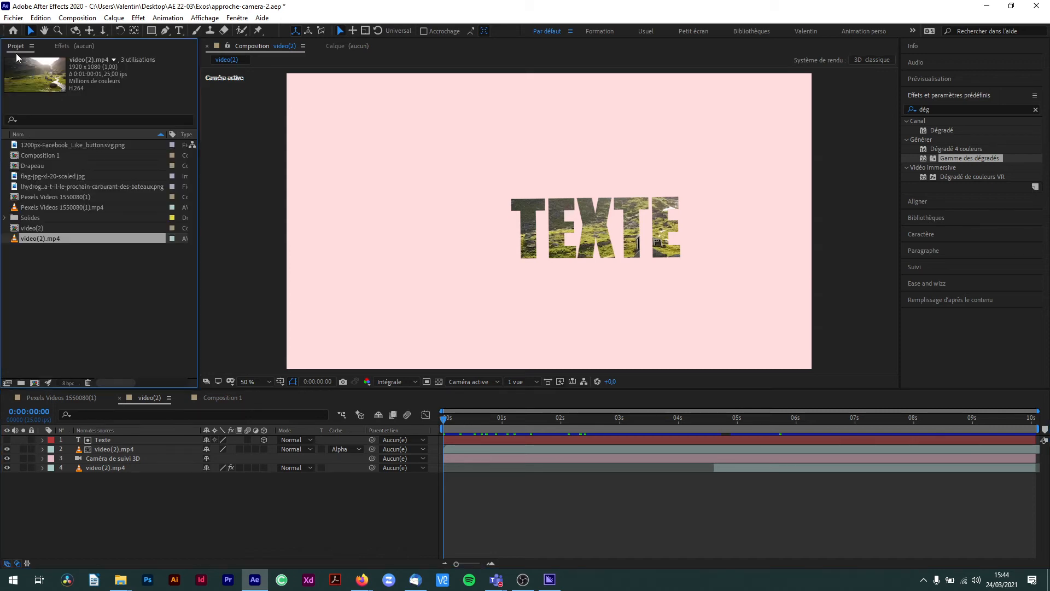
click(83, 271)
key(ctrl+s)
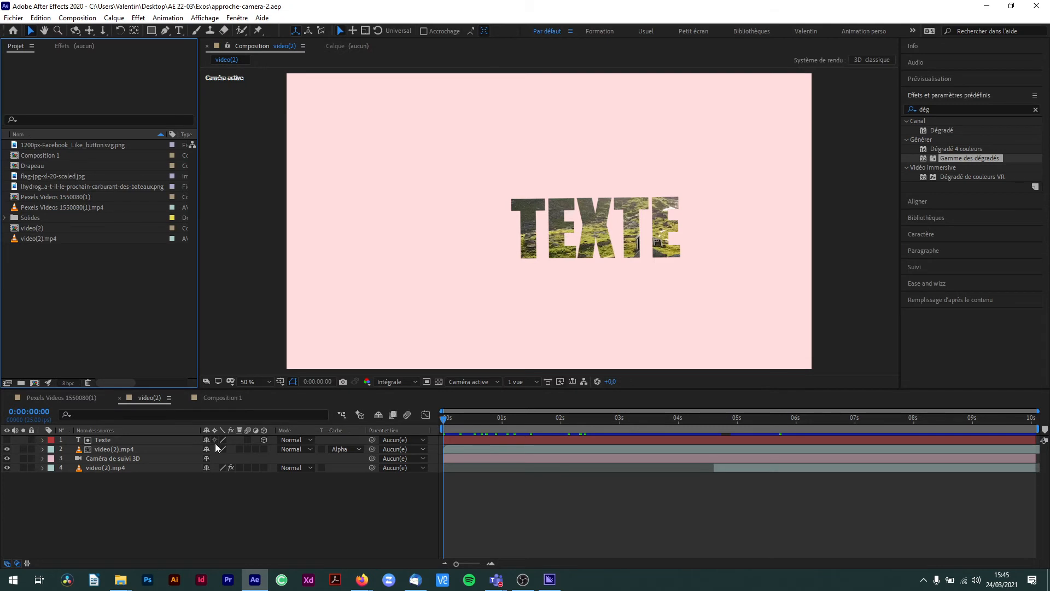
Switch to Adobe Premiere Pro with the test.prproj project and maximize its window
click(227, 581)
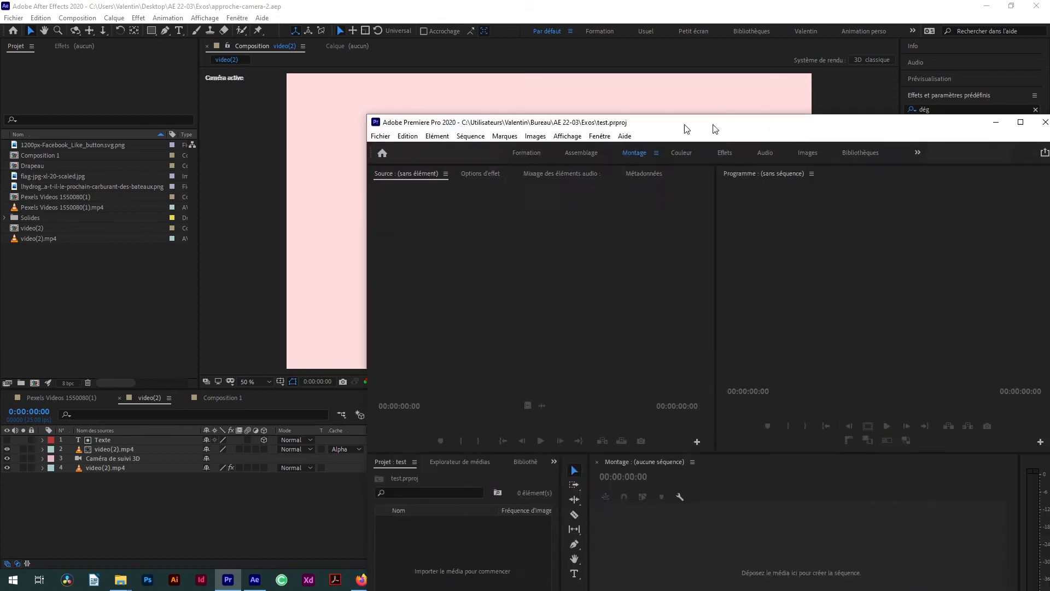
click(883, 120)
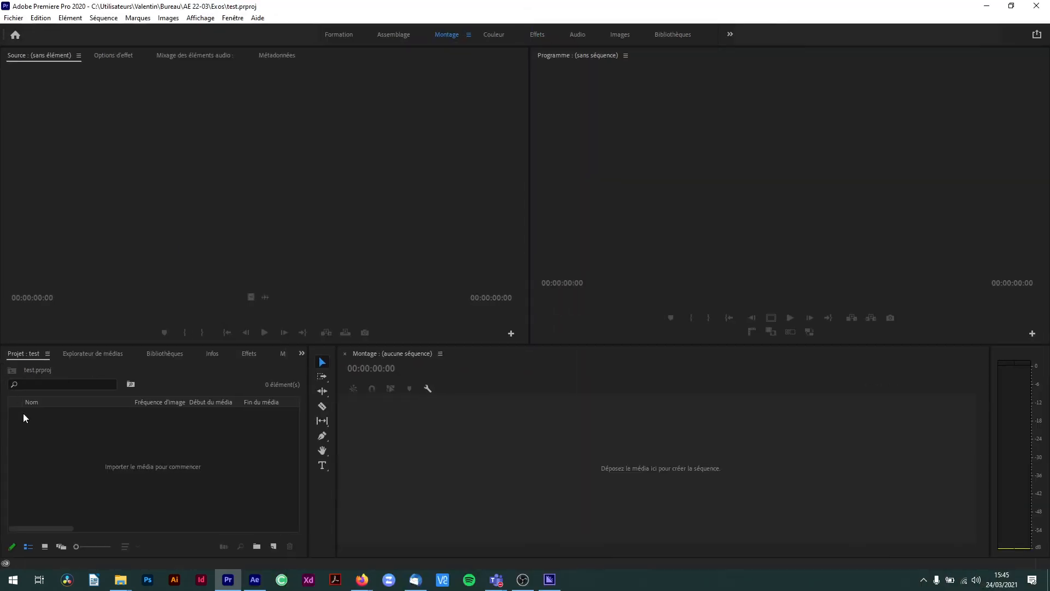
double_click(145, 454)
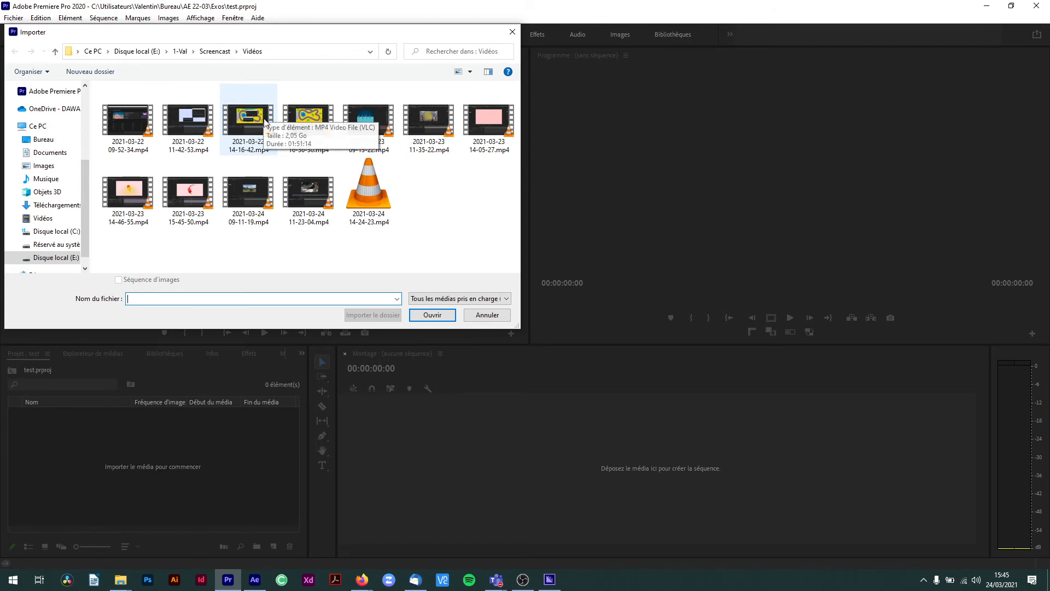
double_click(141, 122)
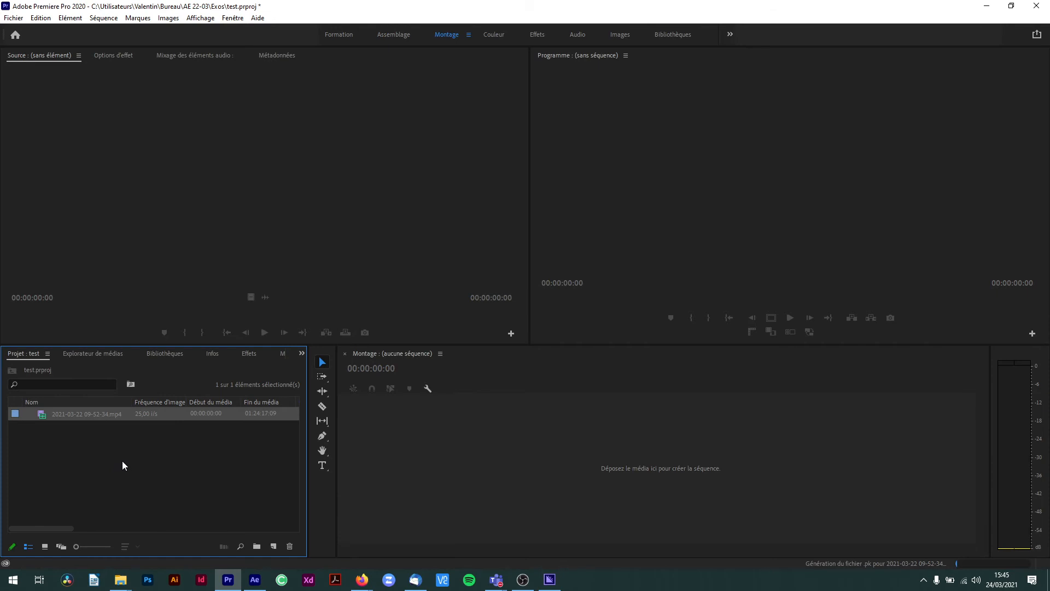
click(96, 450)
click(87, 418)
key(Delete)
Start a media import and browse to 1-Val, Formations, PP, Ateliers - Stagiaires, 13.La Rochelle, Vidéos
double_click(106, 426)
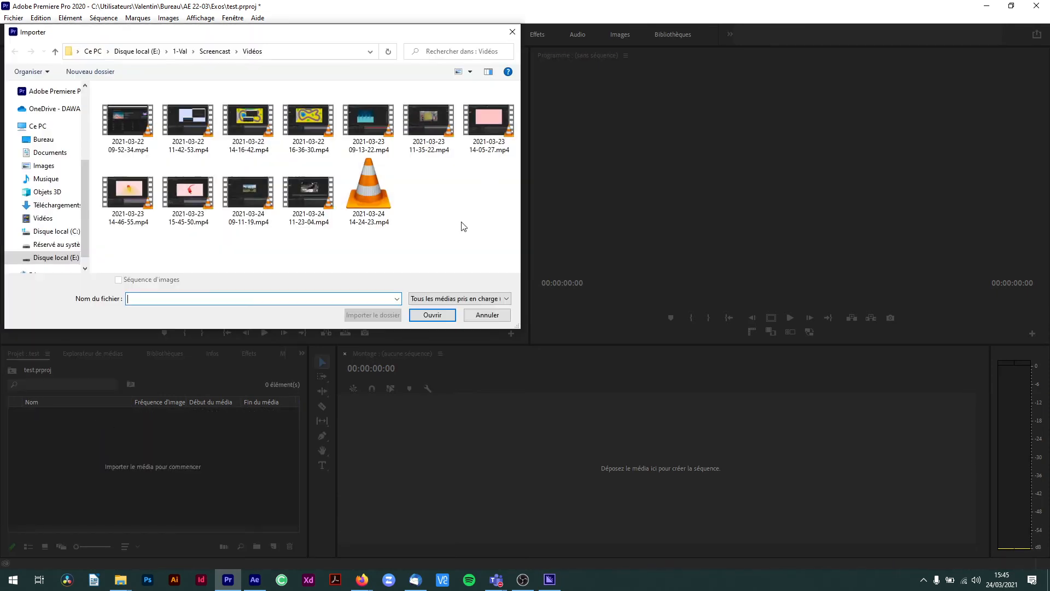
click(183, 52)
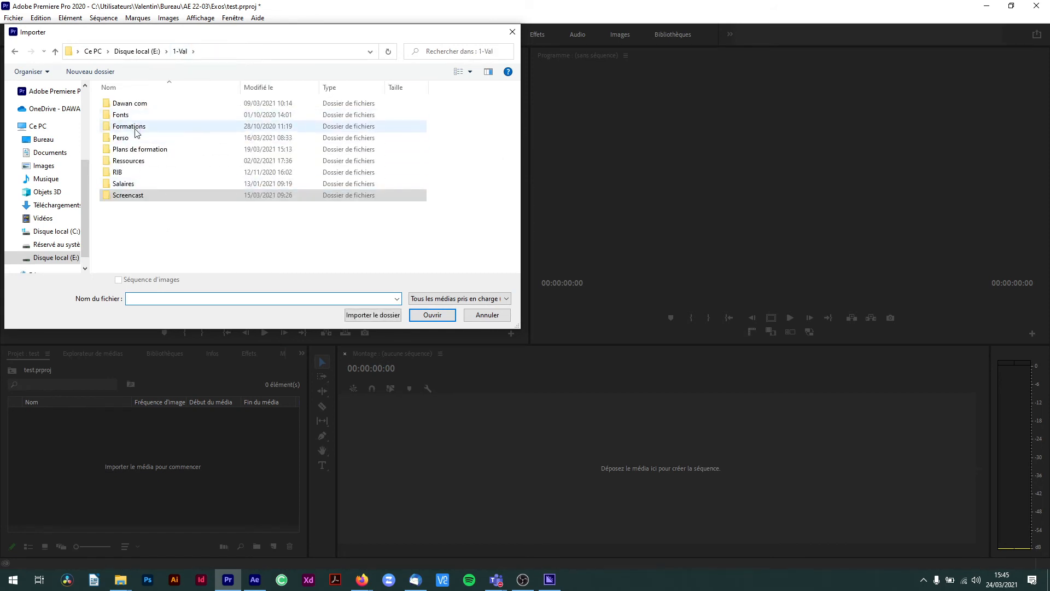
click(143, 52)
double_click(127, 116)
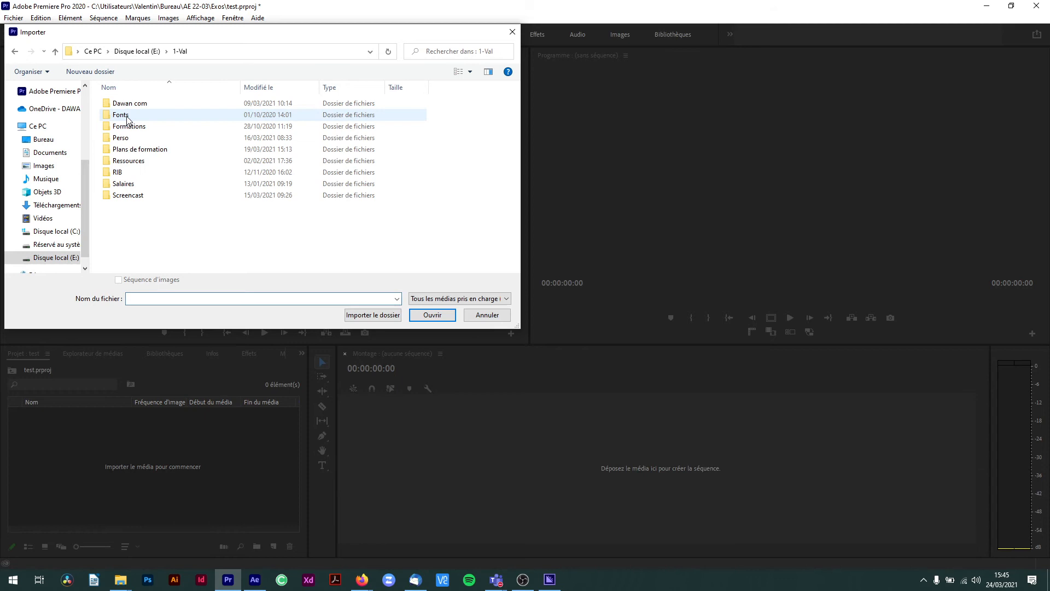
double_click(128, 126)
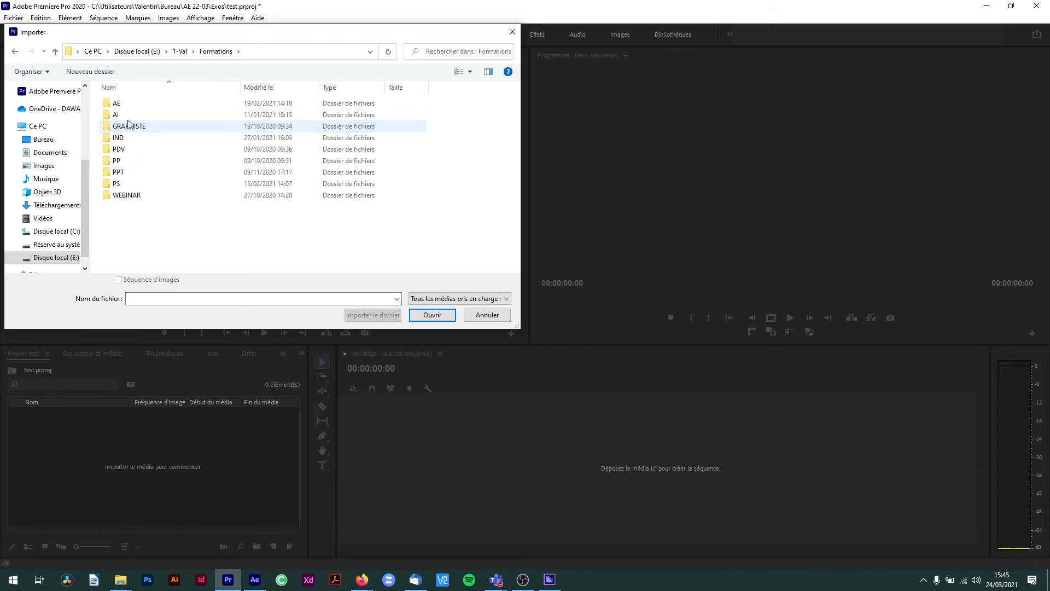
double_click(126, 161)
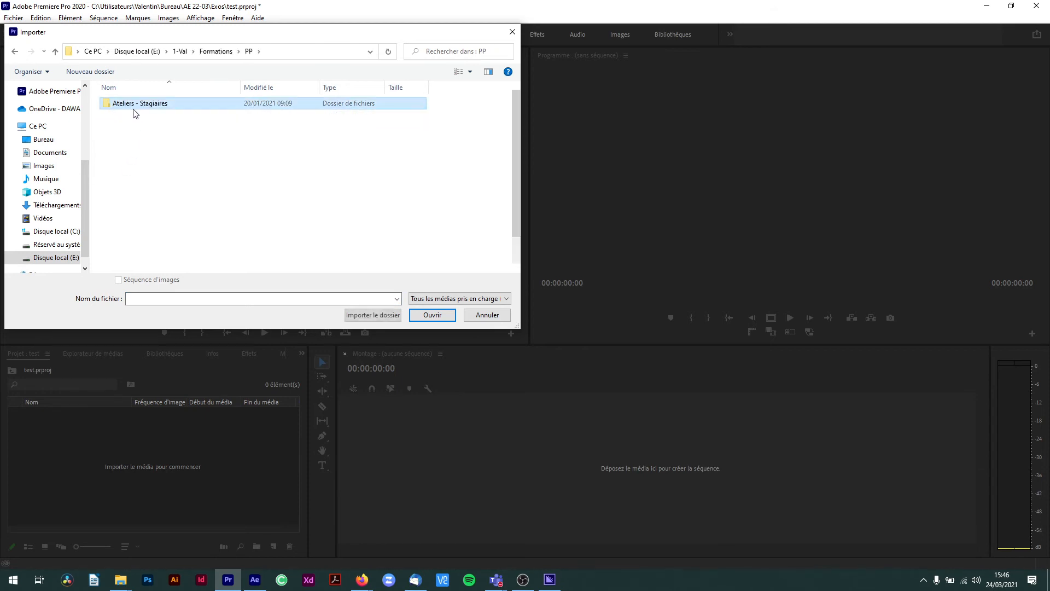
double_click(134, 106)
scroll(164, 240, down, 1)
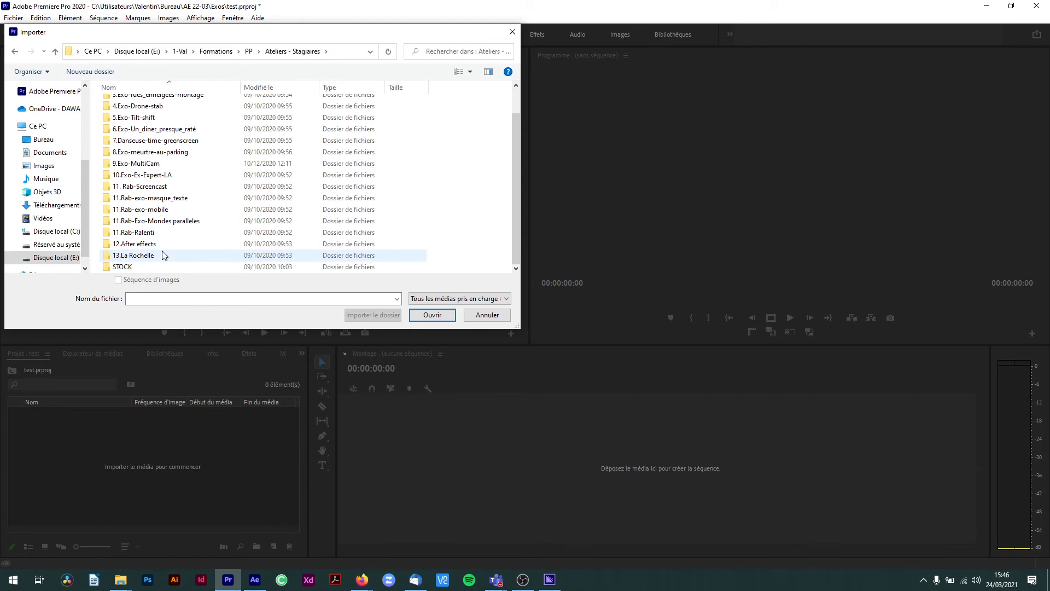
double_click(162, 255)
double_click(147, 110)
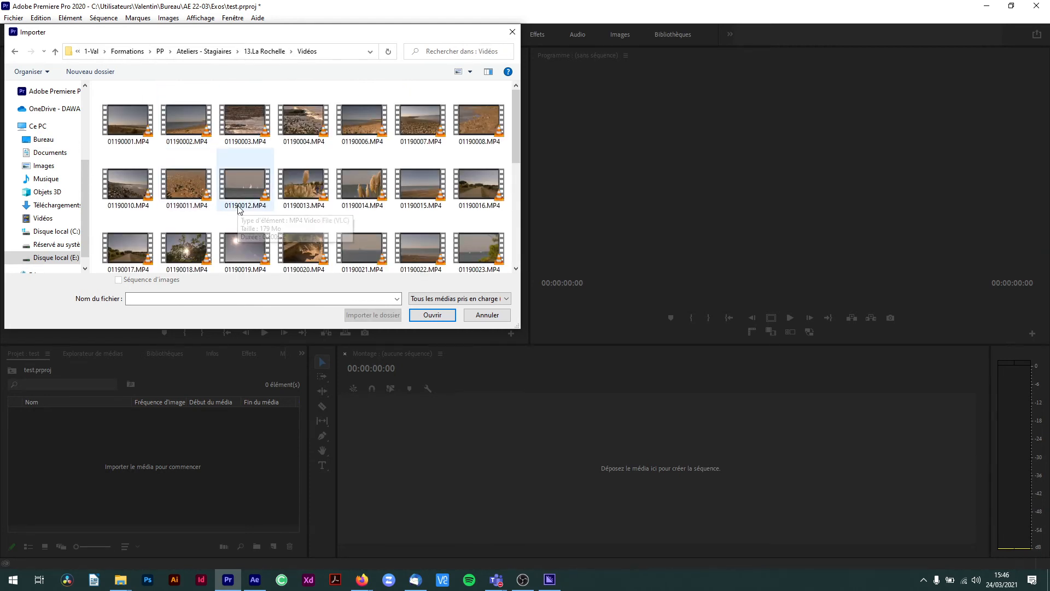
Import the video 01190013.MP4 and create a new sequence from it
click(299, 184)
click(432, 314)
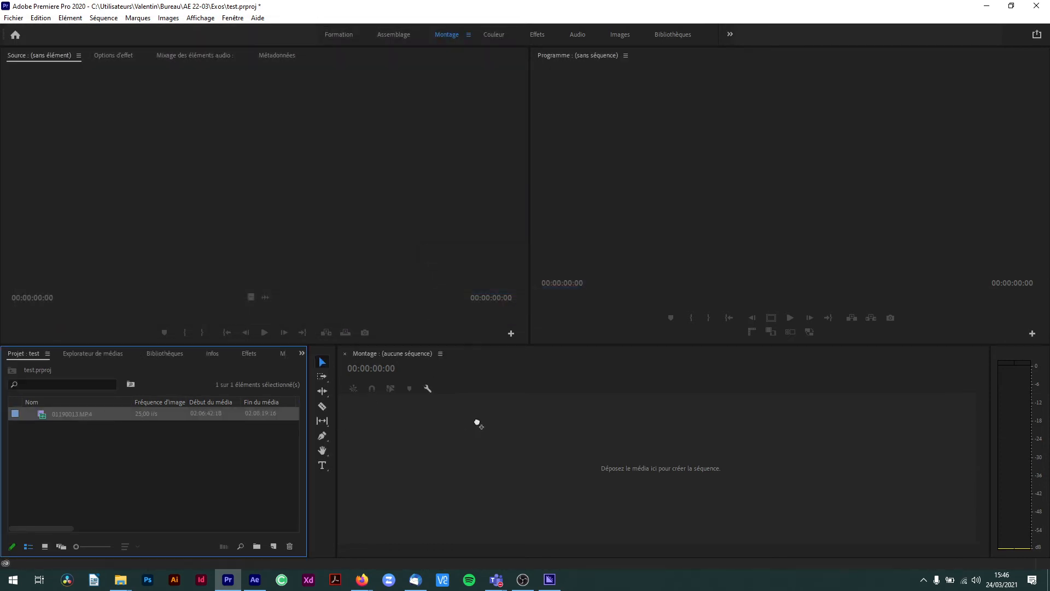
drag(470, 382, 222, 482)
click(171, 475)
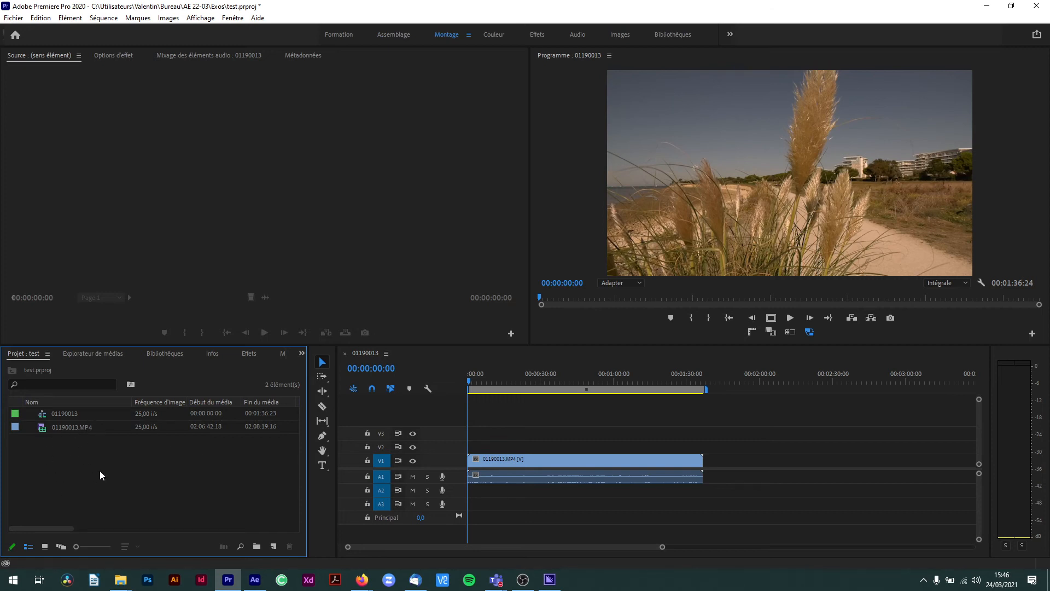
Import the video(2) composition from approche-camera-2.aep in the desktop's AE 22-03, Exos folder
double_click(133, 451)
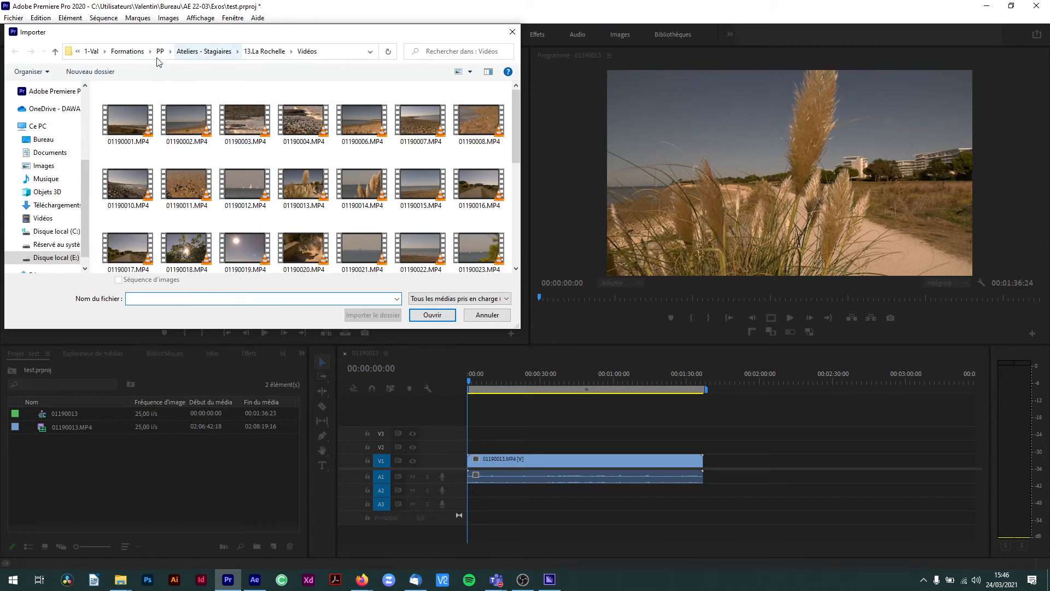
scroll(71, 173, up, 3)
scroll(69, 172, up, 1)
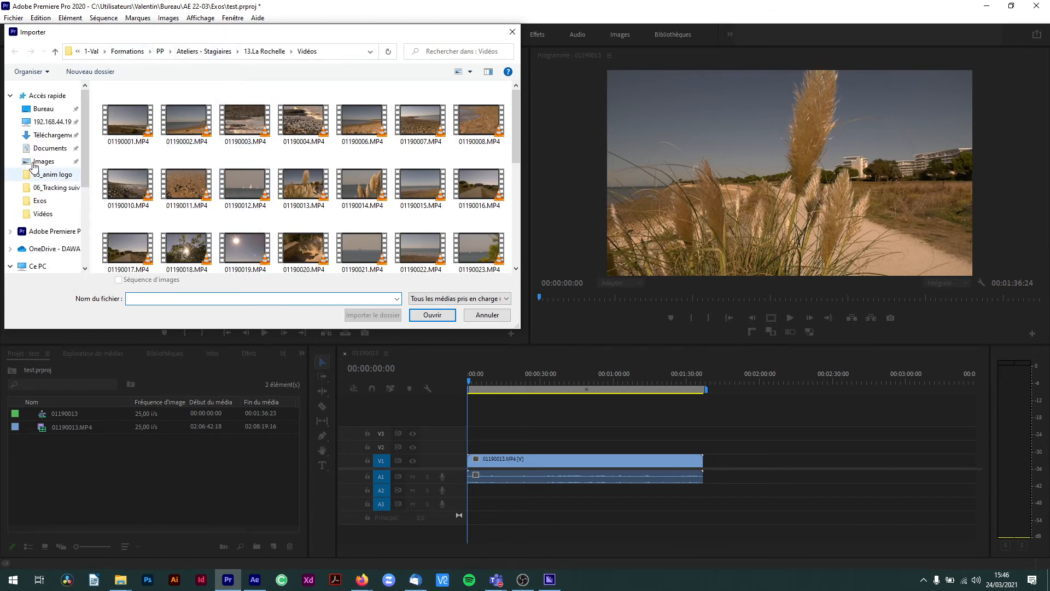
click(54, 112)
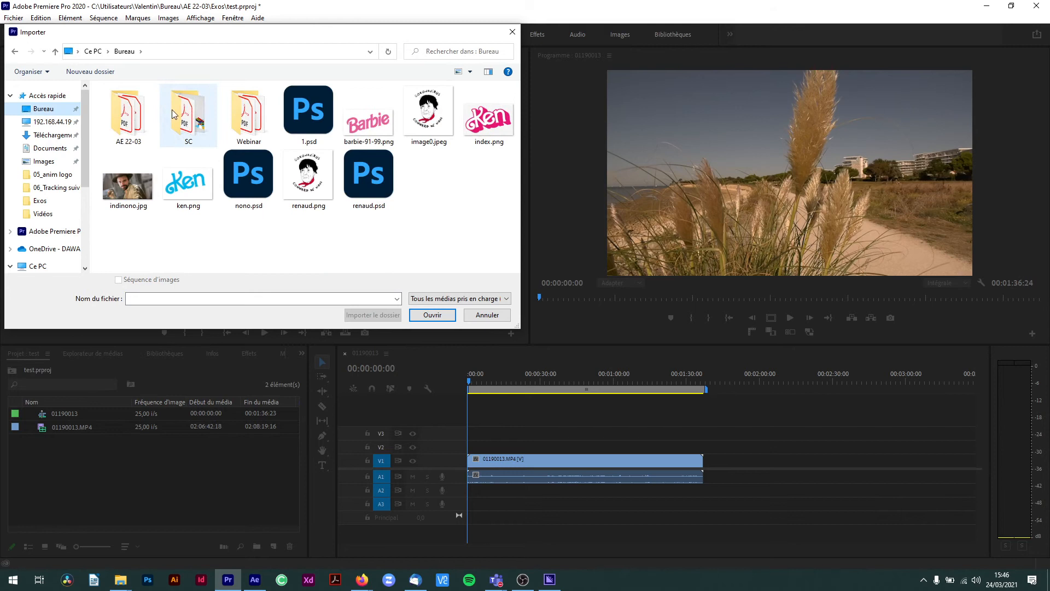
double_click(147, 132)
double_click(120, 104)
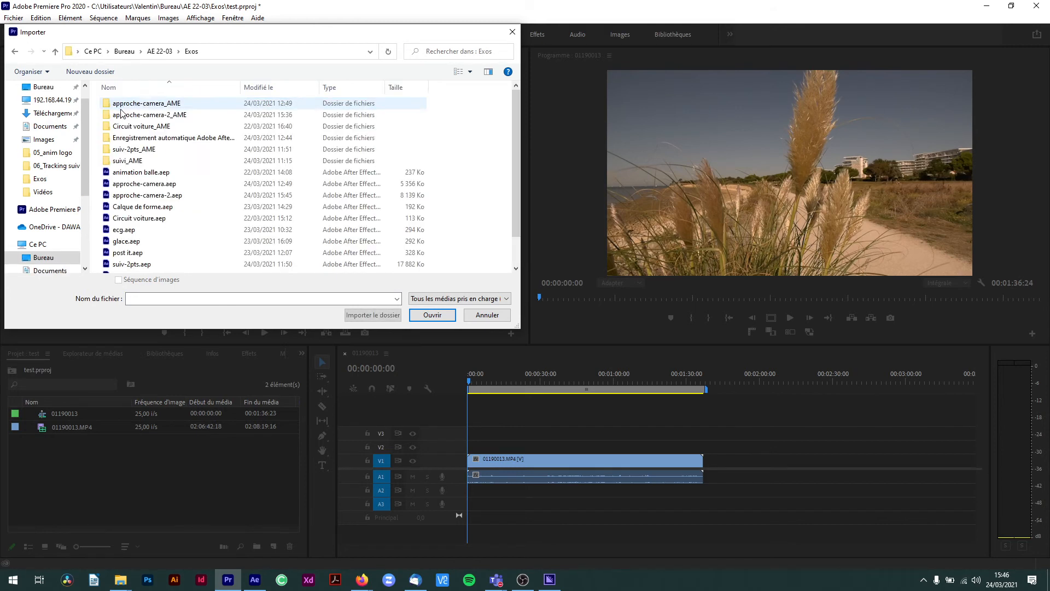
scroll(156, 180, down, 1)
click(154, 164)
click(445, 319)
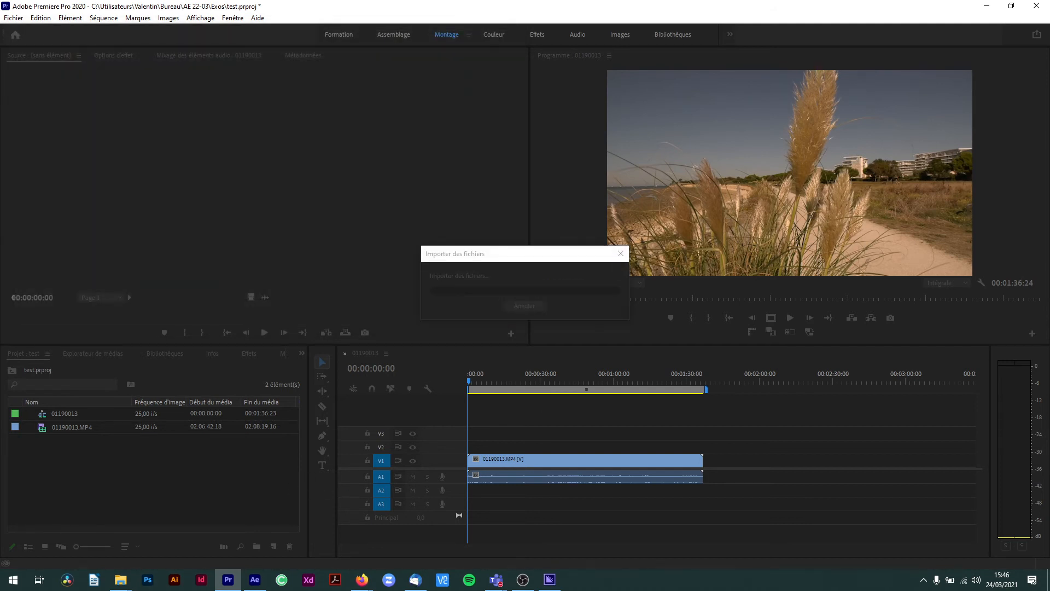
drag(598, 228, 253, 71)
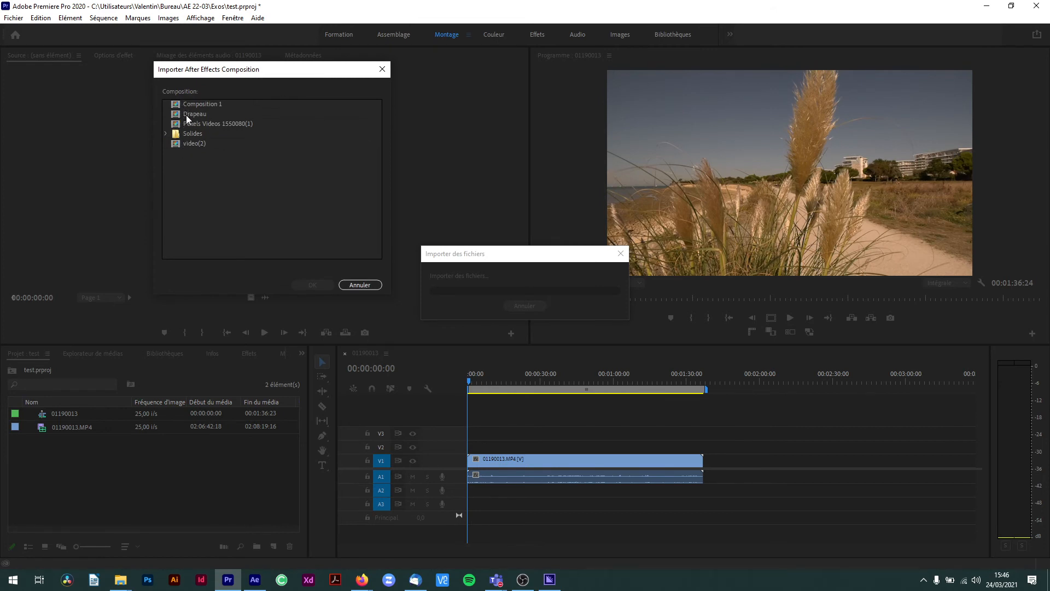
click(178, 144)
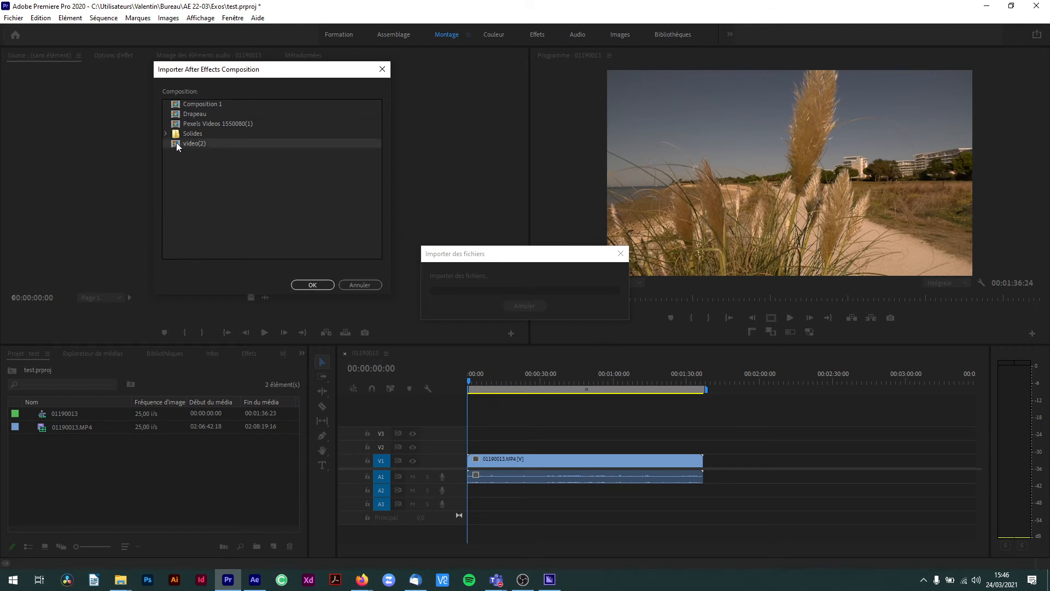
double_click(178, 145)
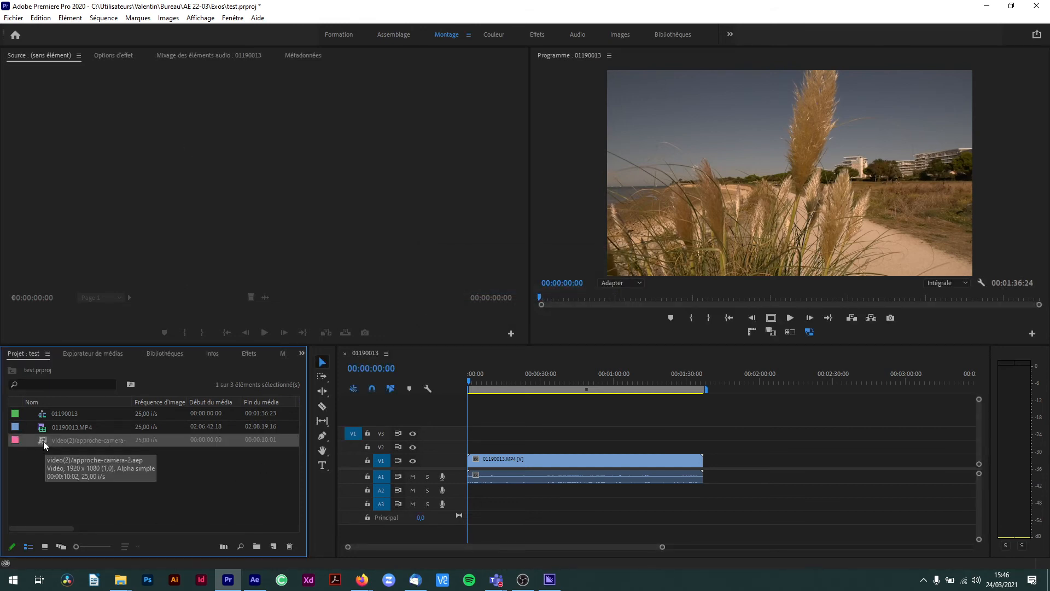
Place the imported video(2) composition on track V2 at the sequence start, above the beach clip, and preview the transition
drag(440, 479, 473, 453)
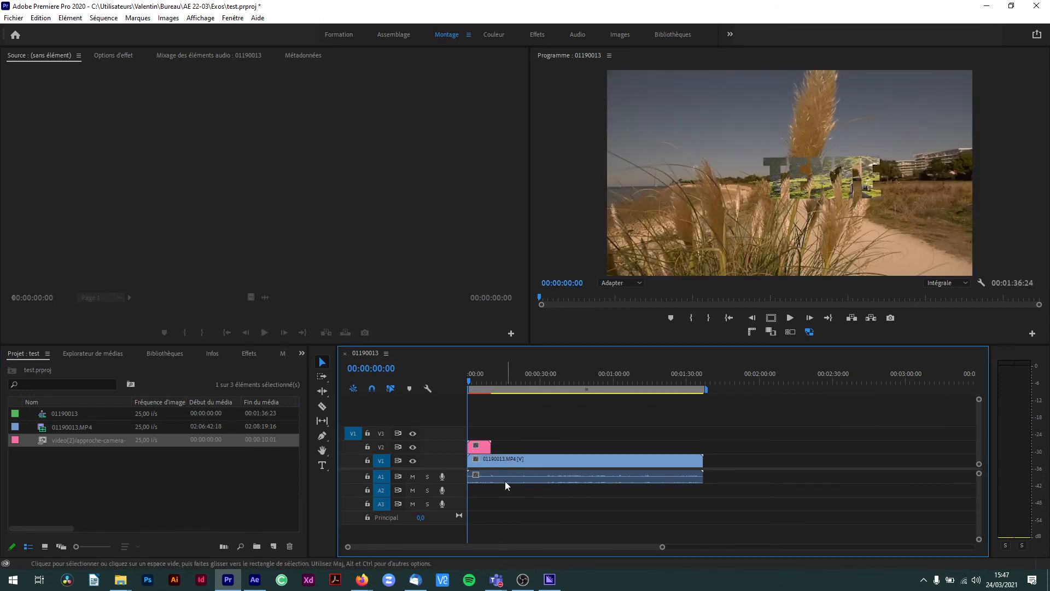
key(space)
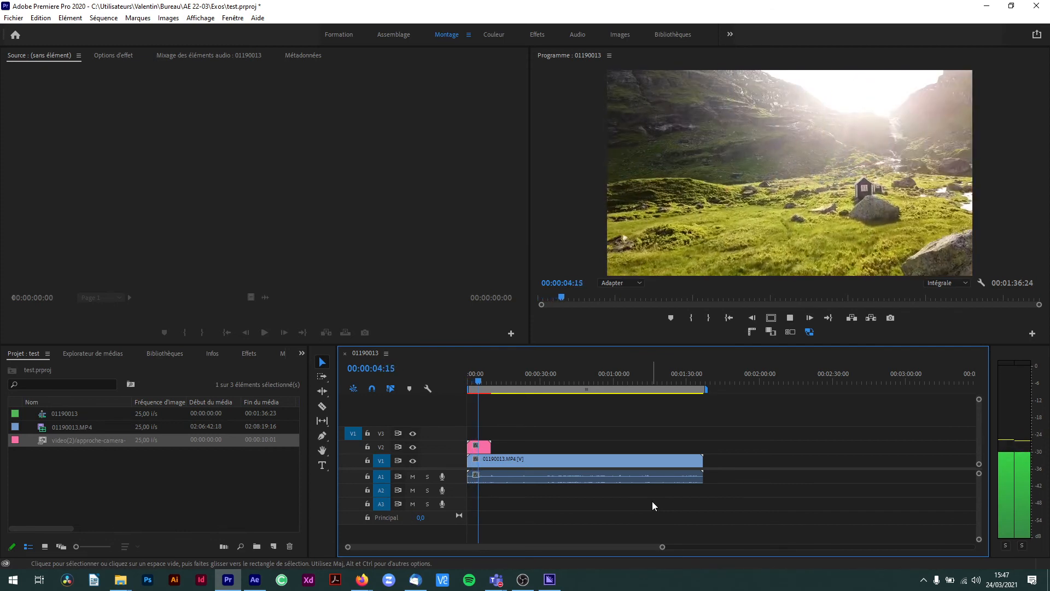
key(space)
Mute audio track A1 and shift the 01190013.MP4 clip so it starts where the composition clip ends
click(413, 476)
drag(488, 376, 462, 388)
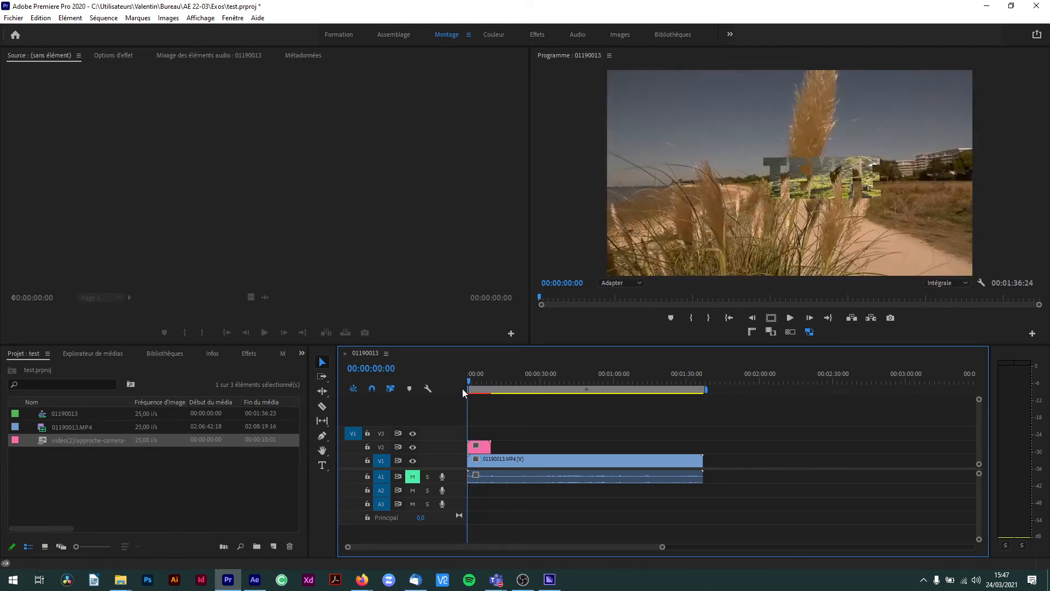
drag(513, 454, 540, 462)
mouse_move(473, 382)
mouse_down()
mouse_move(497, 388)
mouse_move(468, 390)
mouse_up()
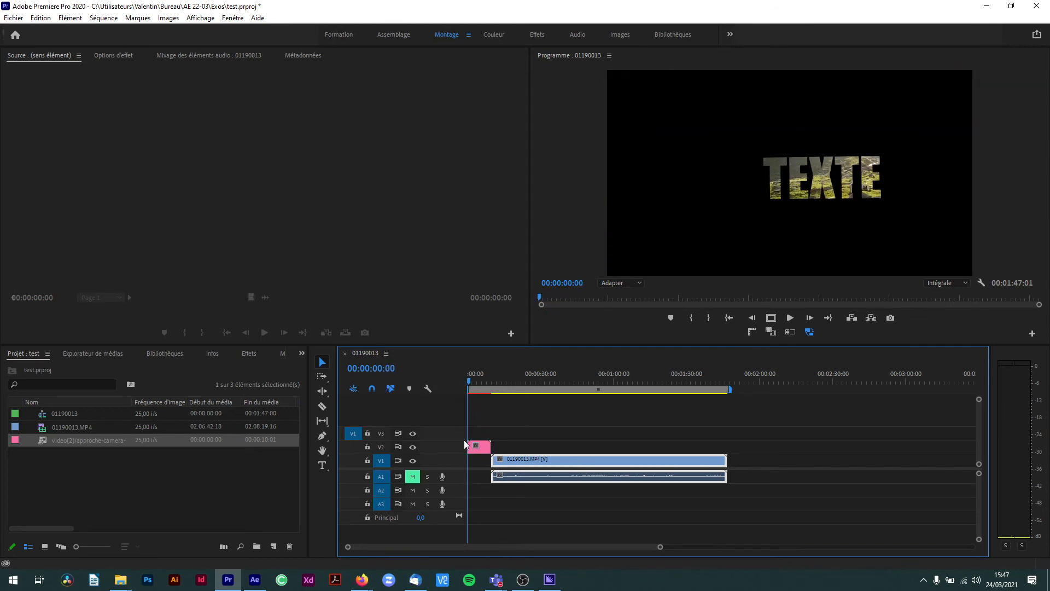
Change the editable After Effects text of the video(2) composition clip to "Hello"
click(481, 447)
click(93, 55)
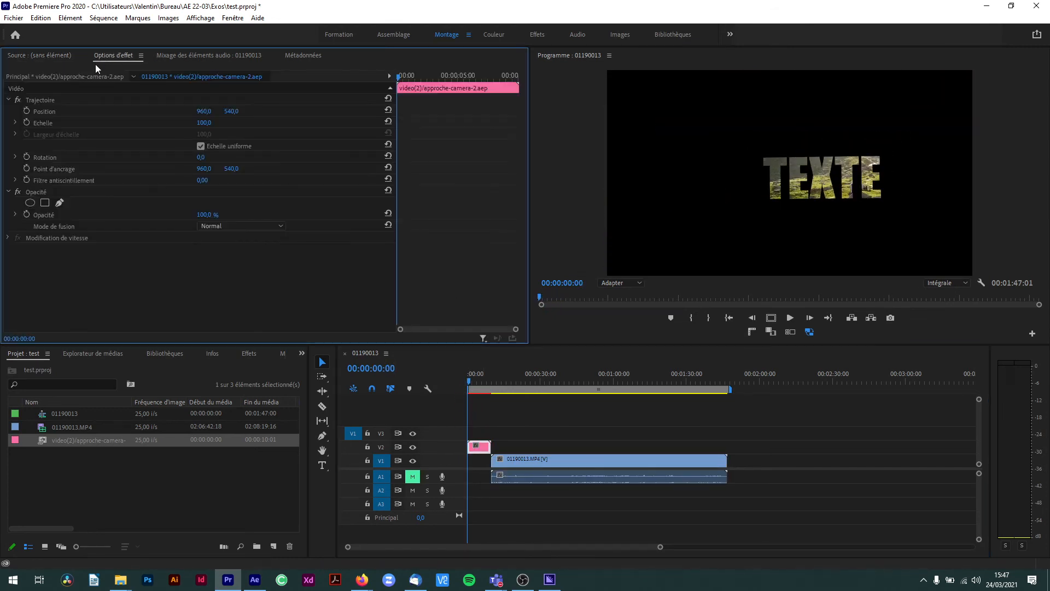
click(88, 75)
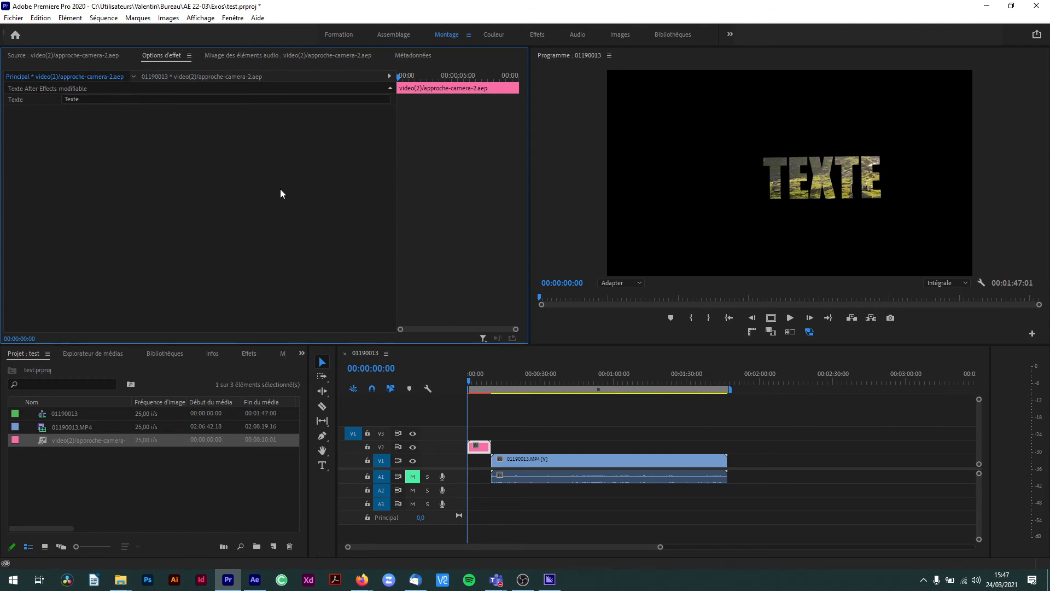
click(104, 99)
text(Hell)
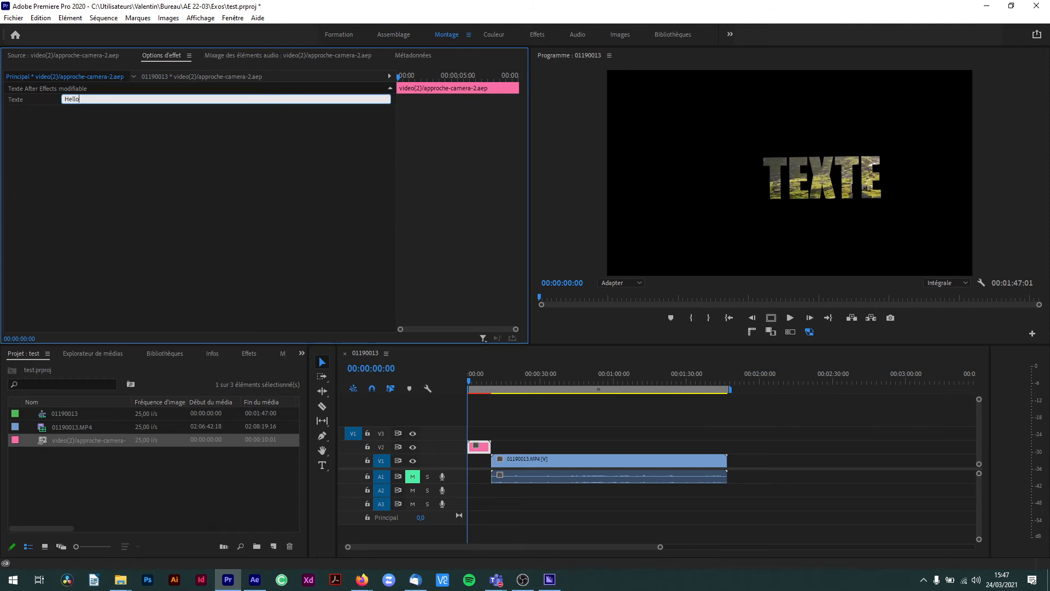
text(o)
key(Return)
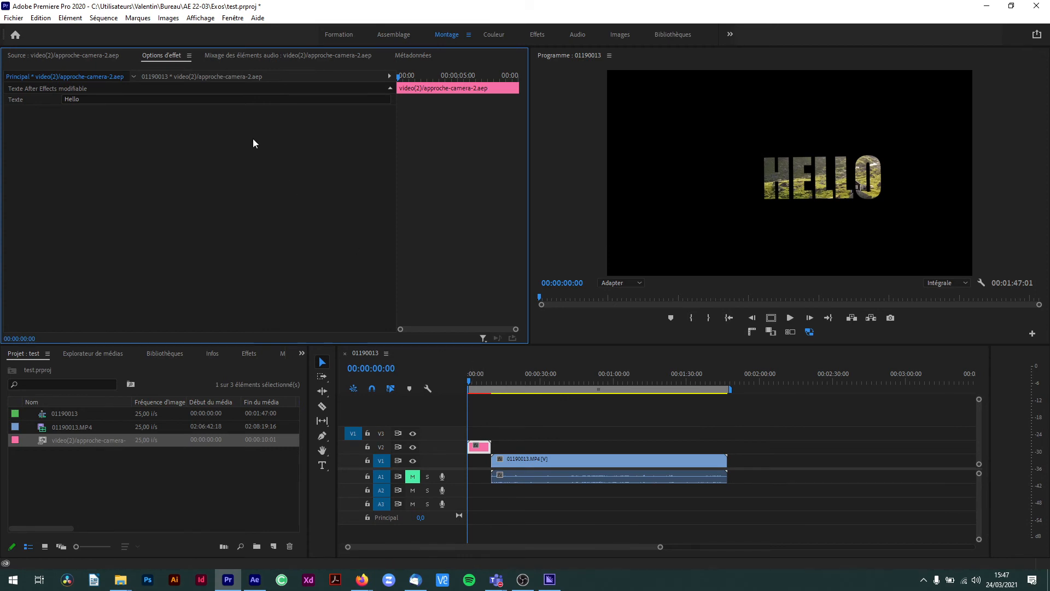
Set the editable After Effects text of the video(2) composition clip to "Bonjour"
click(190, 76)
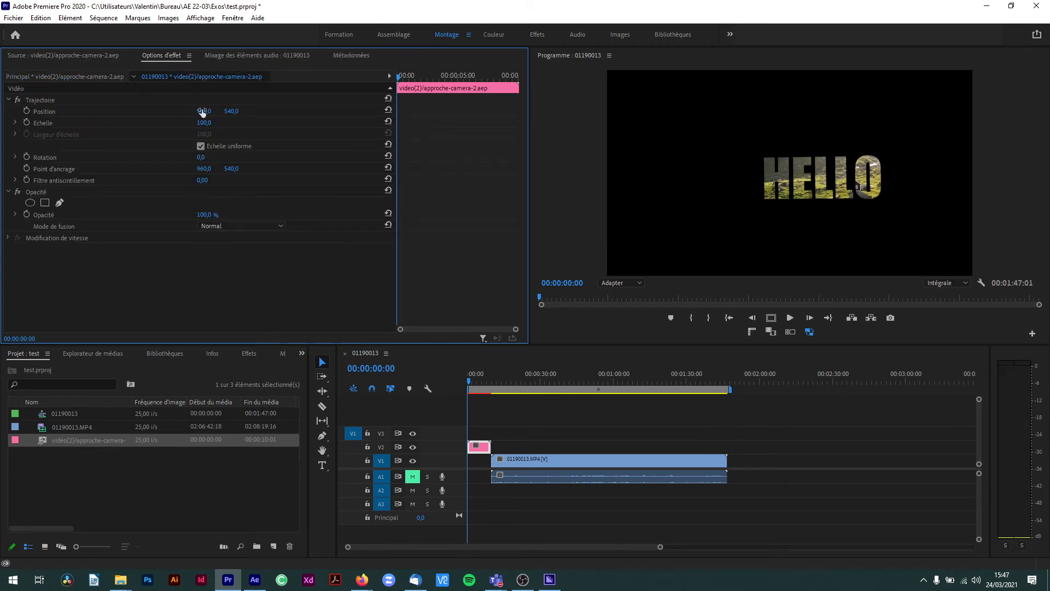
click(480, 448)
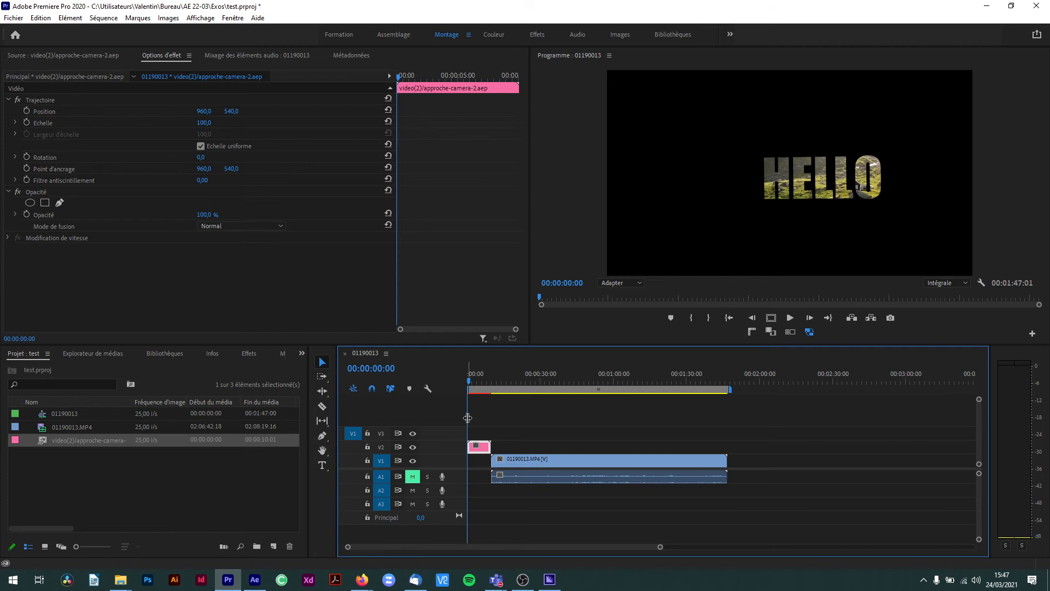
click(94, 76)
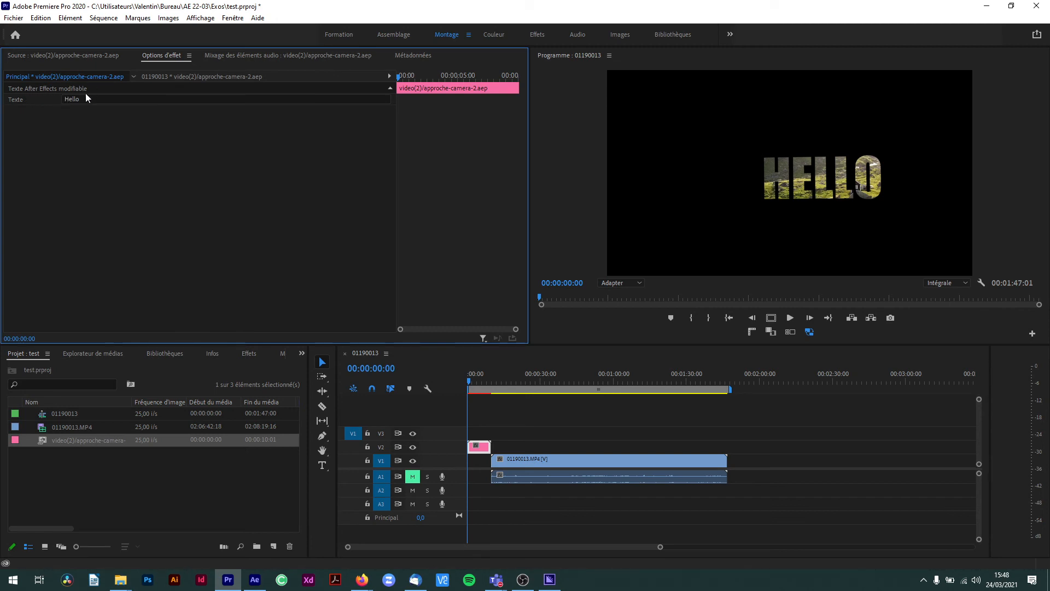
click(86, 98)
text(Bonjour)
key(Return)
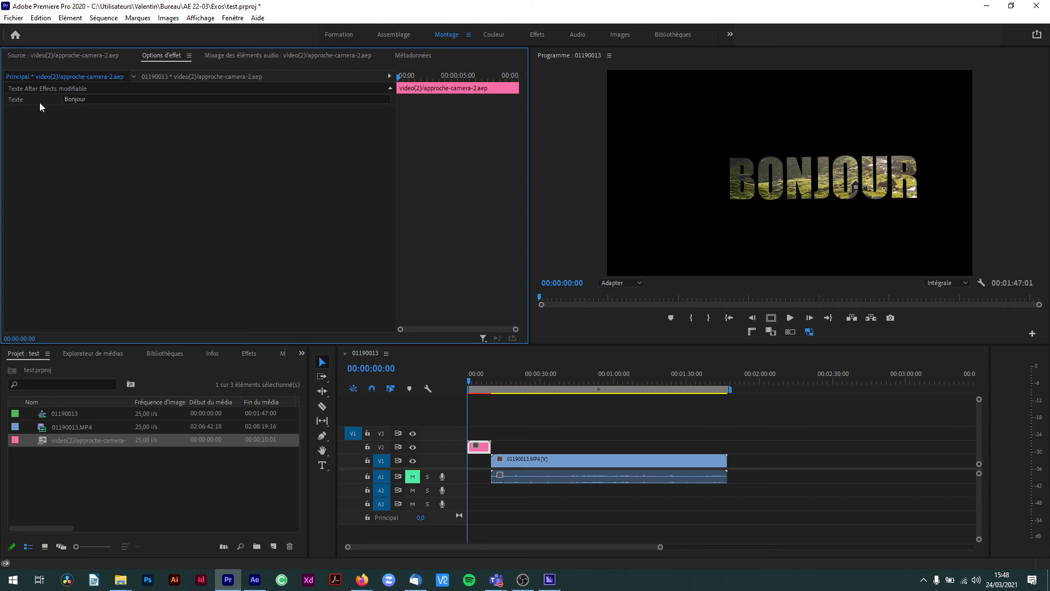
Play the transition from the sequence start to check the new text, and return the playhead to 00:00:00:00
key(space)
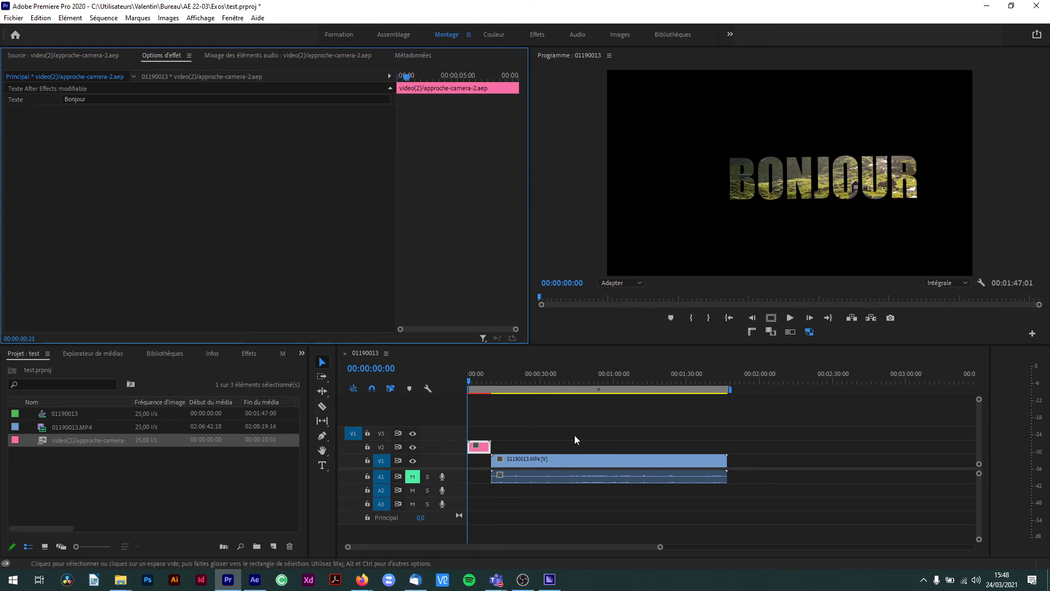
mouse_move(469, 381)
mouse_down()
mouse_move(482, 382)
mouse_move(469, 382)
mouse_up()
key(space)
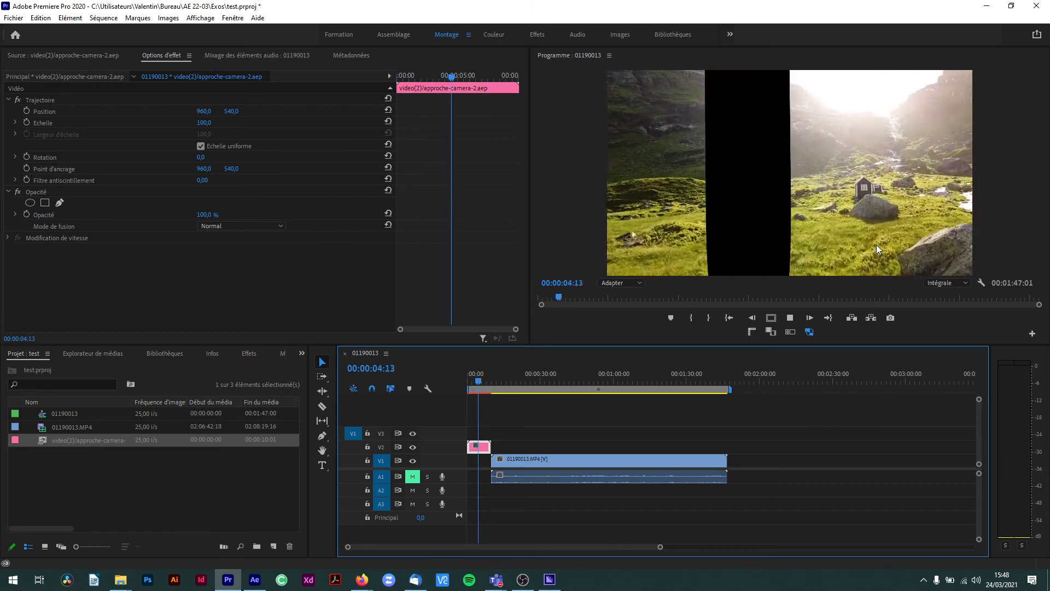
click(473, 385)
drag(473, 385, 465, 387)
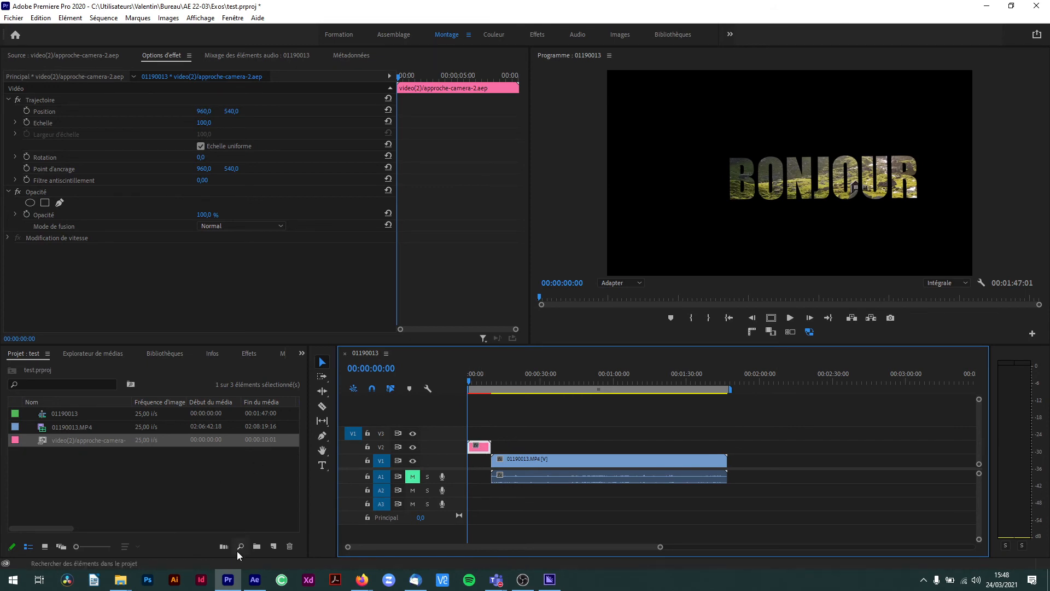
Switch to After Effects and close it, and scrub the Premiere Pro sequence to 00:00:02:06
click(255, 579)
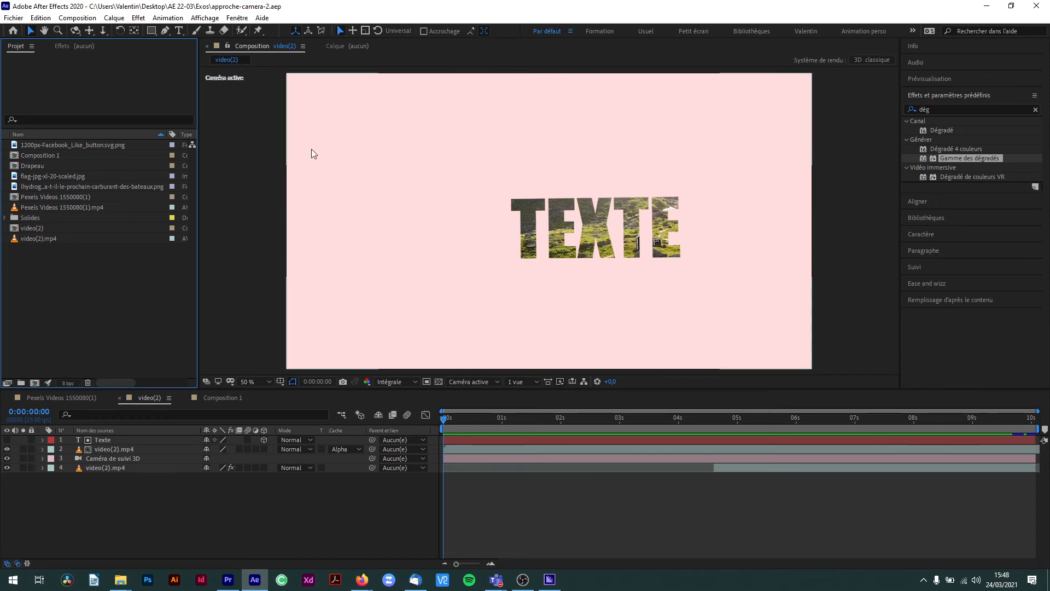
click(1036, 6)
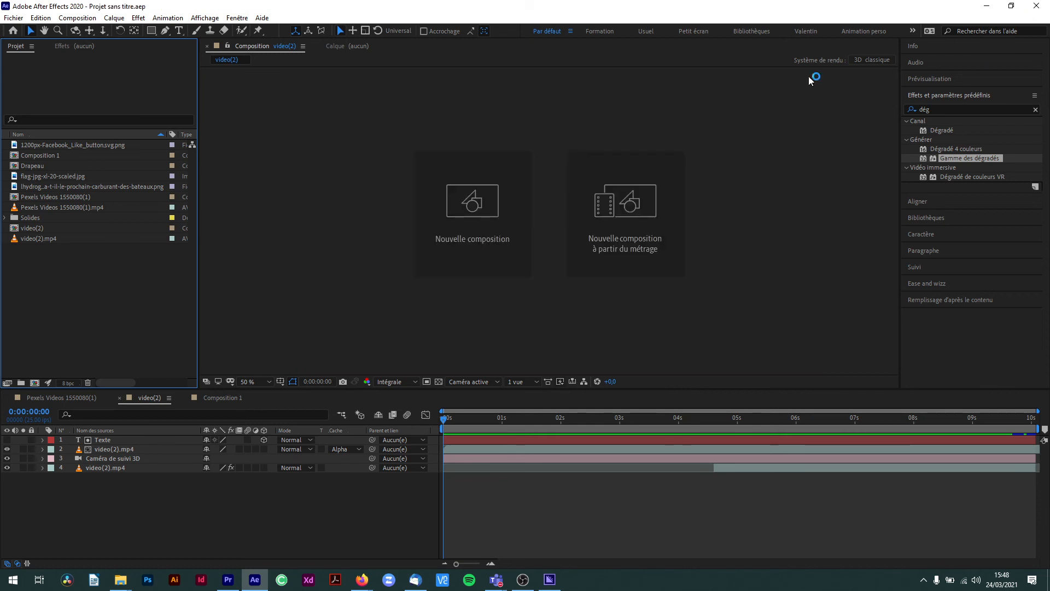
click(480, 383)
mouse_move(481, 383)
mouse_down()
mouse_move(492, 384)
mouse_move(473, 383)
mouse_up()
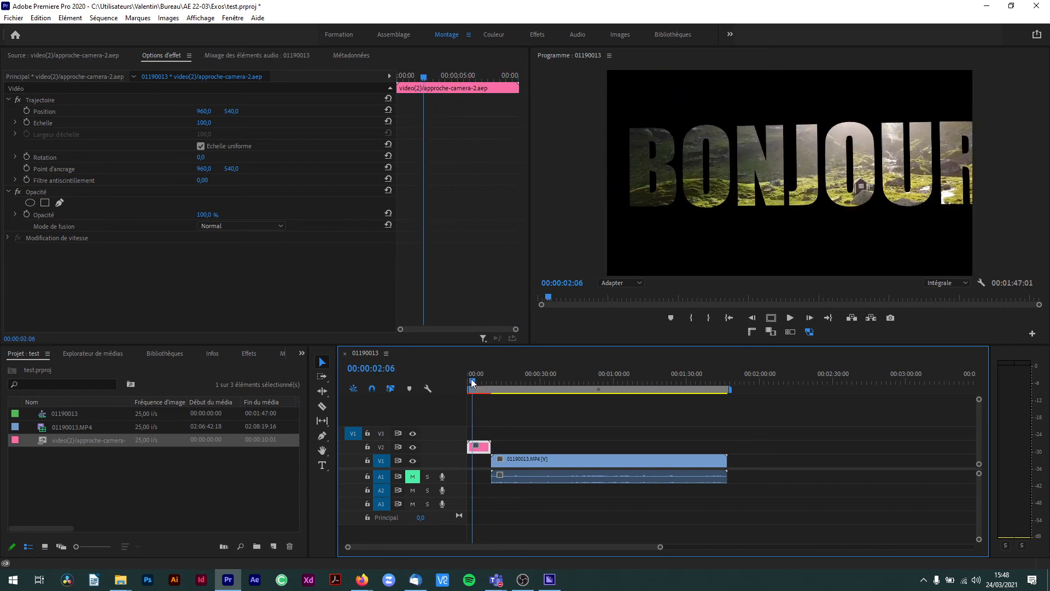
Open the composition clip's original in After Effects for editing and scrub the video(2) composition back to its start
right_click(483, 447)
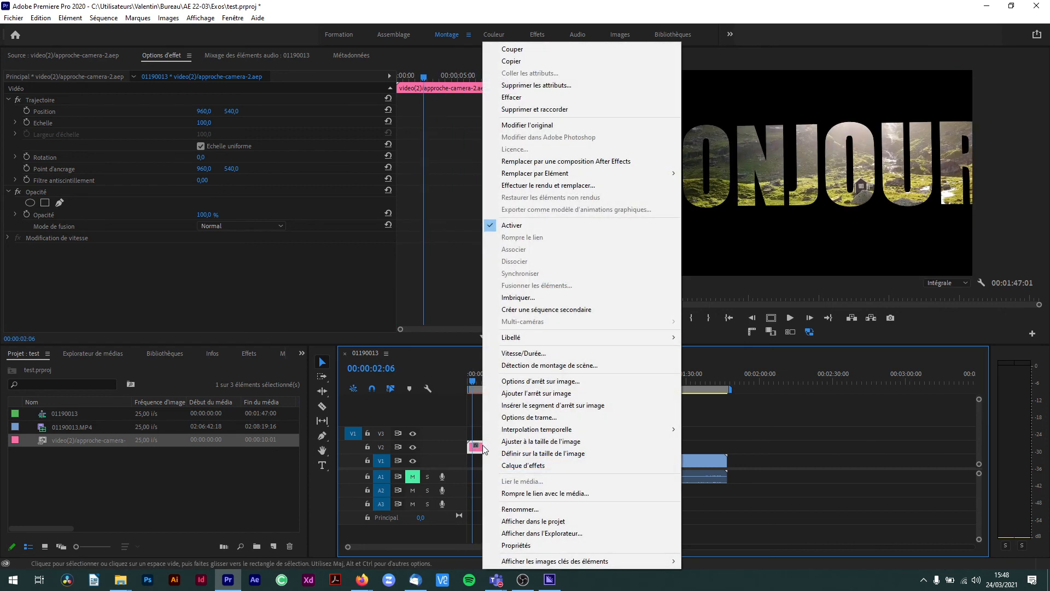
click(533, 128)
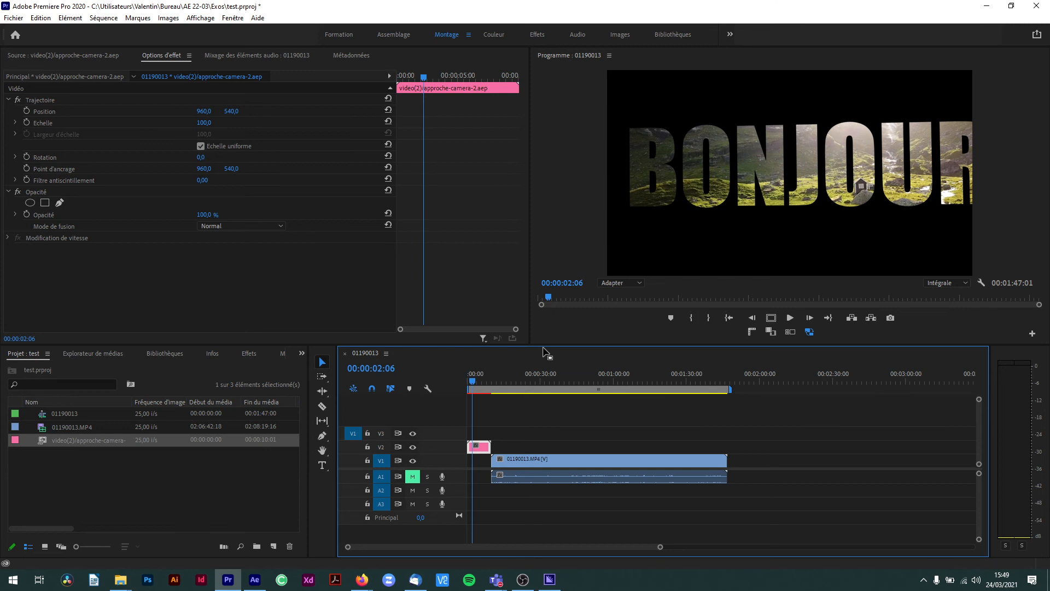
key(alt+Tab)
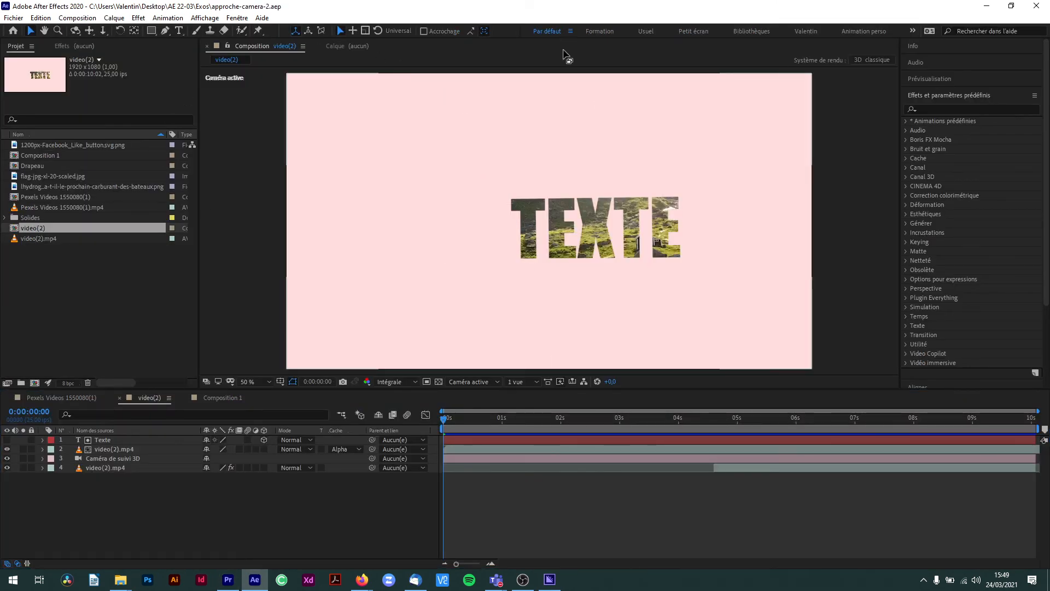
drag(446, 422, 382, 416)
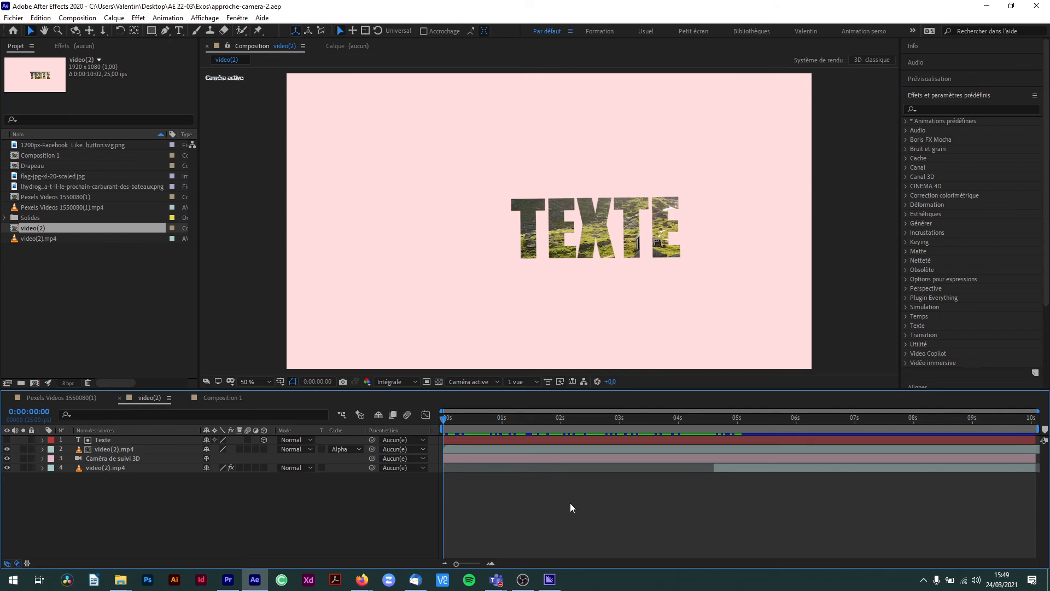
Switch to Premiere Pro, save the test project and close the program
click(232, 584)
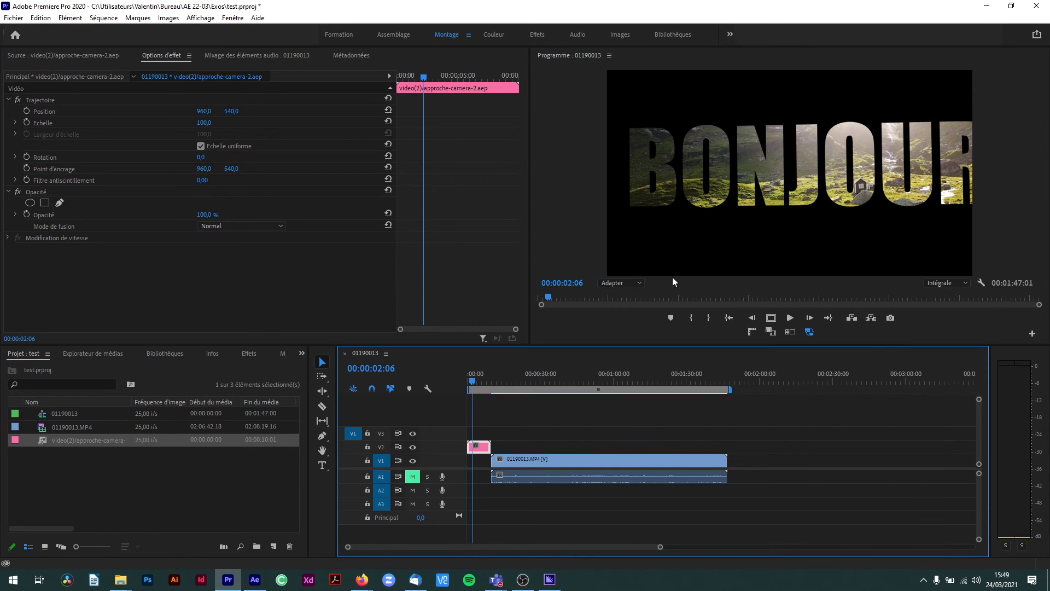
key(ctrl+s)
click(1037, 6)
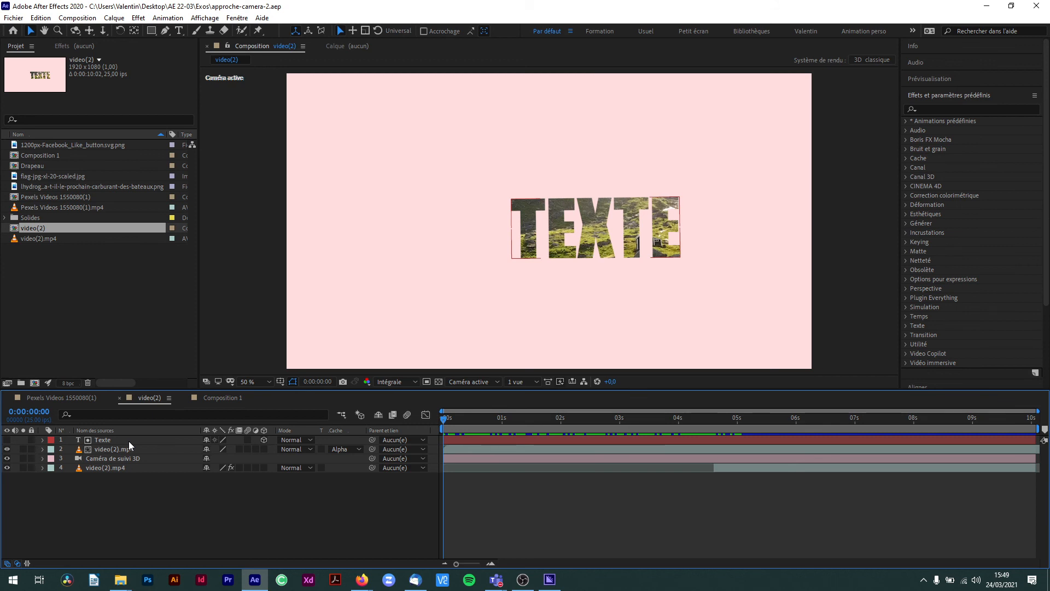
Draw a tall light-blue rectangle beside the text in the video(2) composition, save the After Effects project and close the program
click(152, 32)
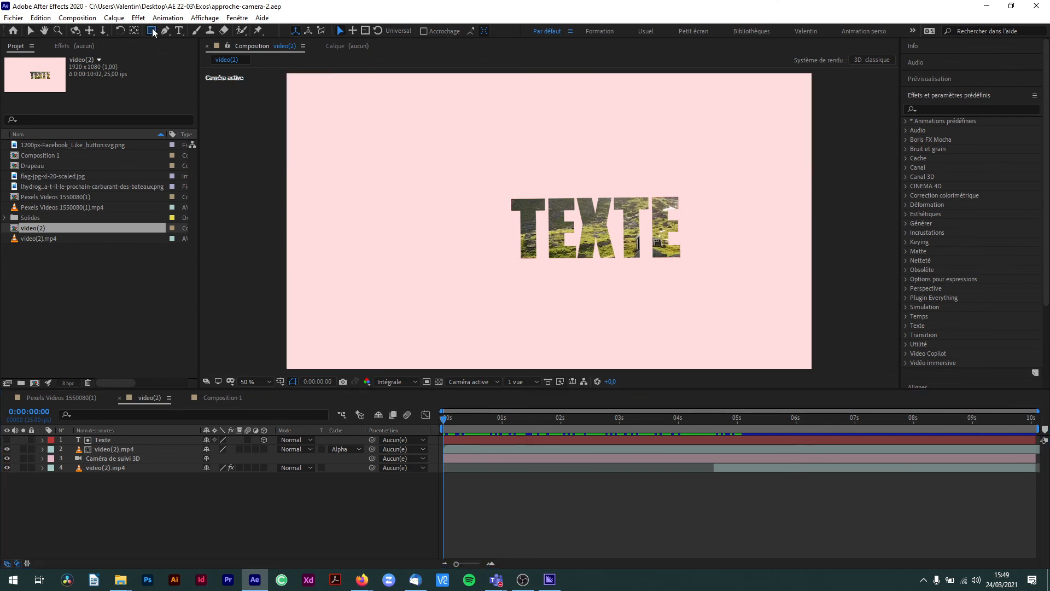
drag(322, 124, 428, 303)
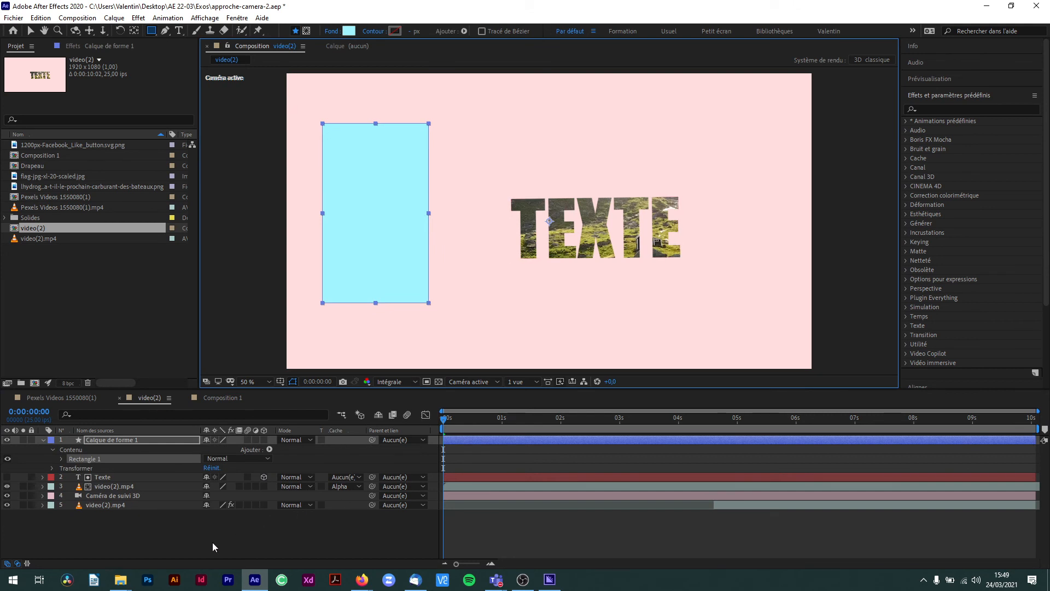
click(237, 535)
key(ctrl+s)
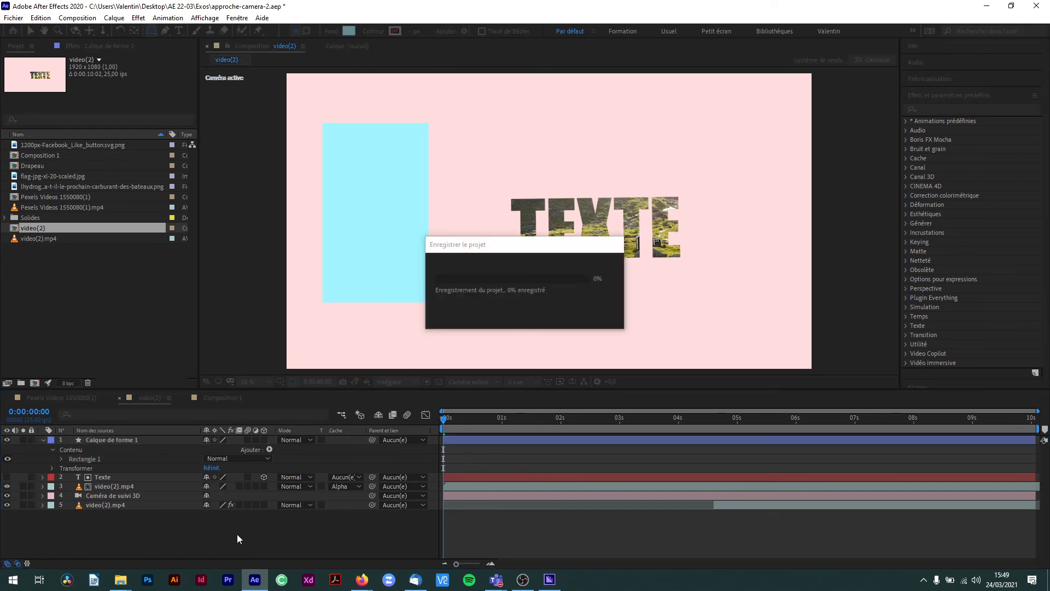
click(1037, 7)
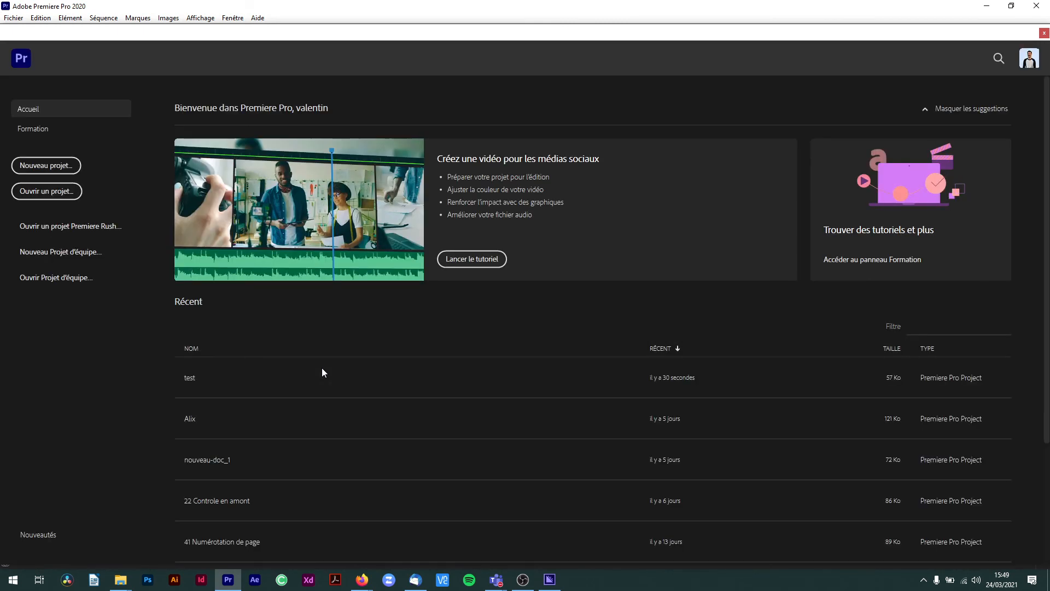
Reopen the recent test project in Premiere Pro and scrub to the sequence start to check the linked composition
click(201, 377)
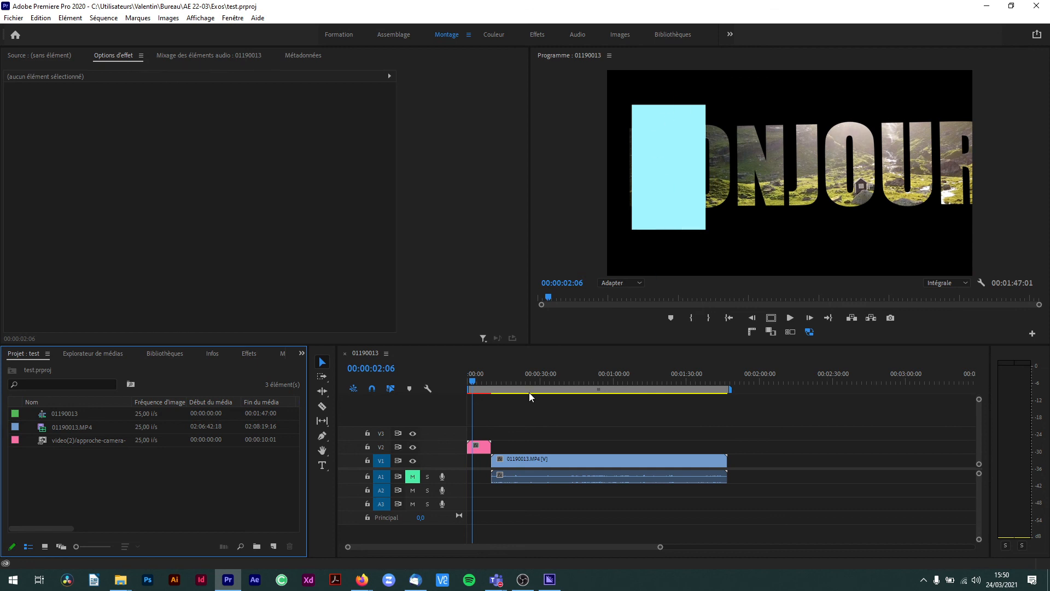
mouse_move(476, 383)
mouse_down()
mouse_move(460, 381)
mouse_move(489, 389)
mouse_move(463, 385)
mouse_up()
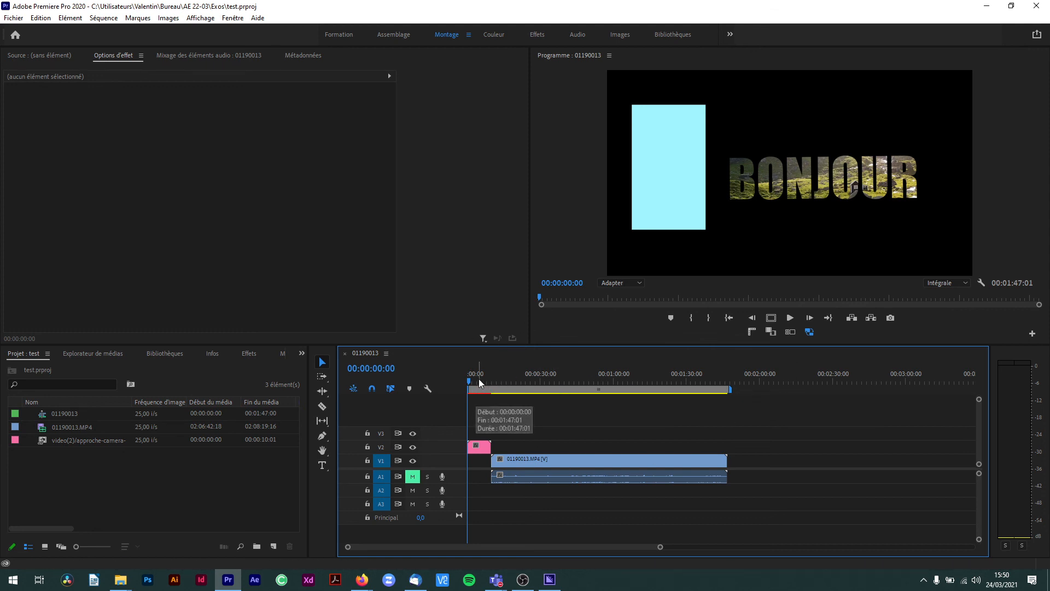
Move the composition clip on V2 so it starts with the beach clip, and scrub through the overlap to 00:00:14:20
drag(480, 444, 504, 446)
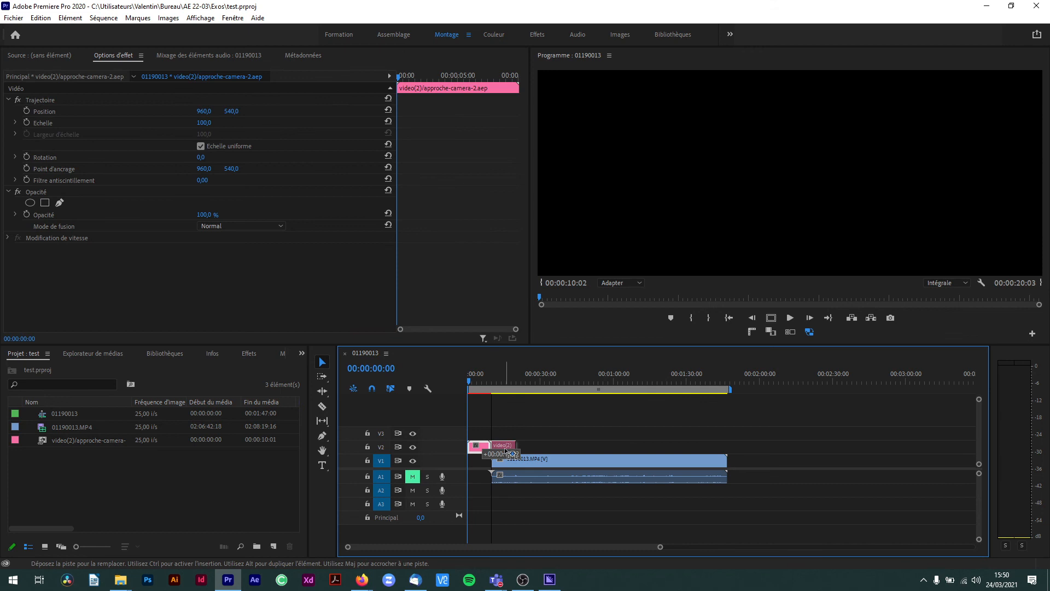
click(504, 382)
drag(504, 385, 501, 388)
drag(507, 389, 504, 388)
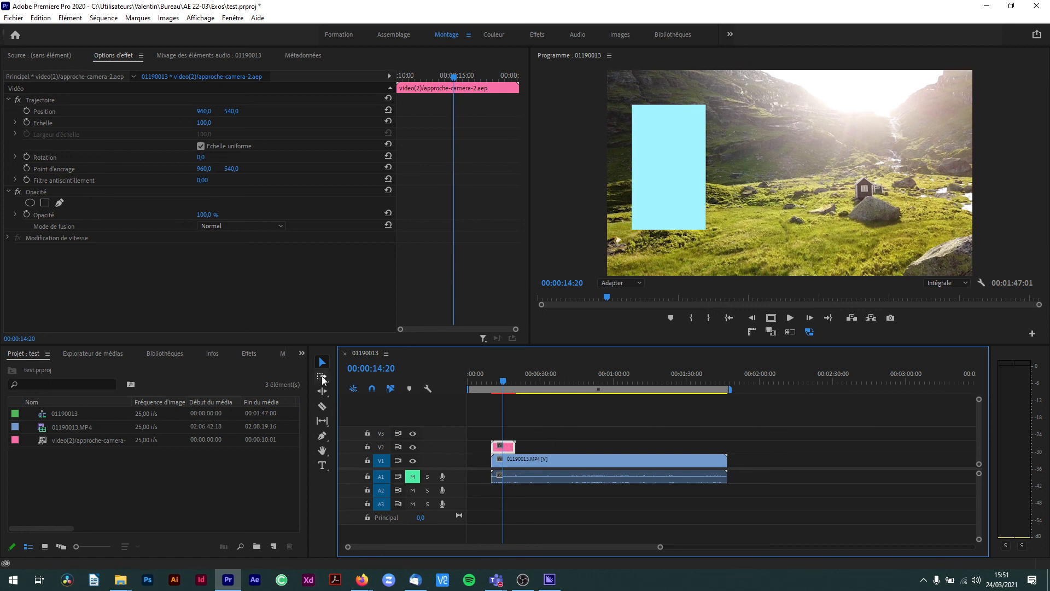
Slow down the composition clip with the Rate Stretch tool by extending its end to just before 00:00:30:00, and preview it
click(322, 394)
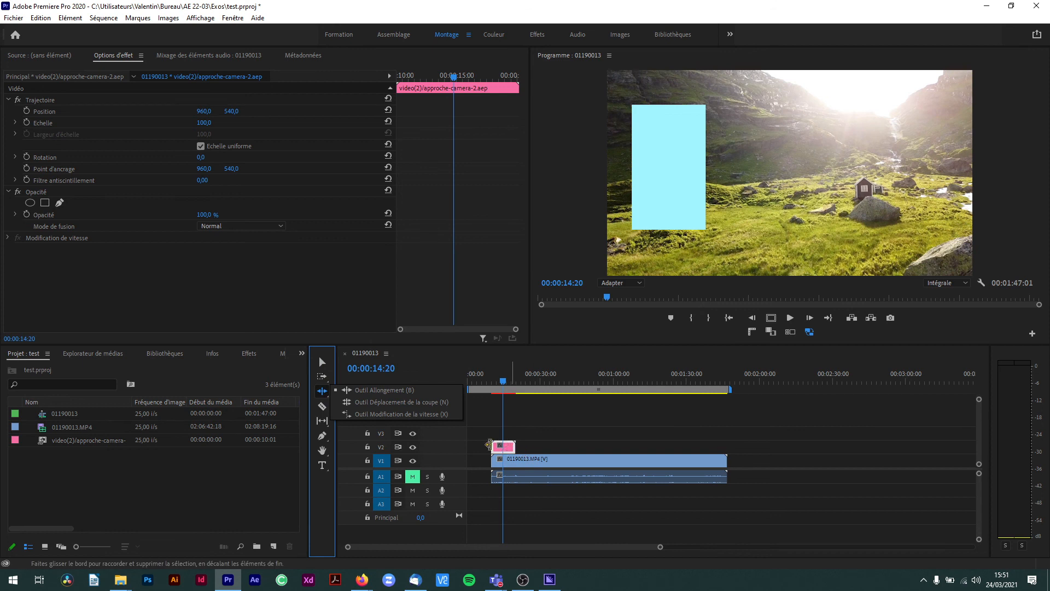
click(349, 412)
drag(515, 445, 536, 444)
drag(500, 390, 491, 390)
key(space)
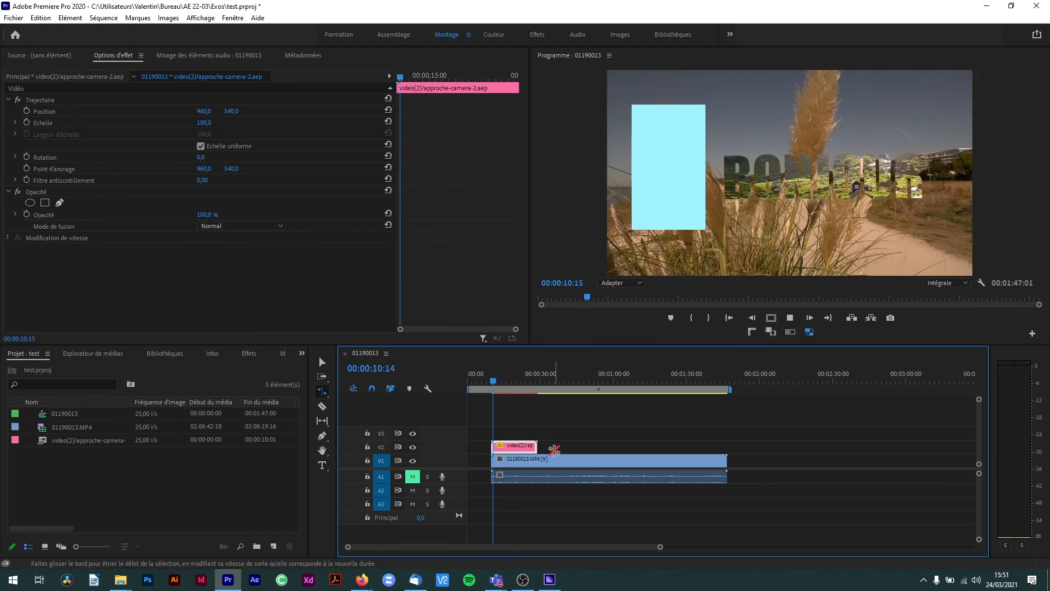